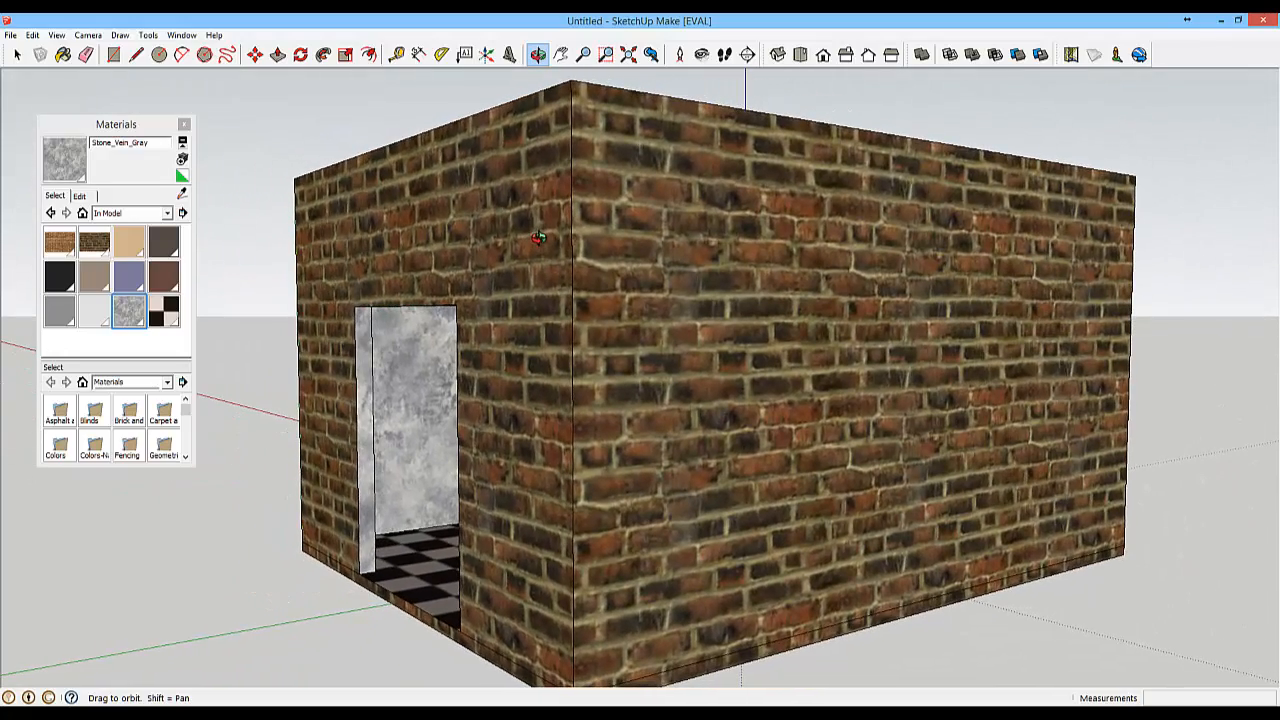
# - Examine the brick outer walls, the doorway and the tiled interior of the house model from several angles
pyautogui.moveTo(538, 237); pyautogui.dragTo(605, 270)
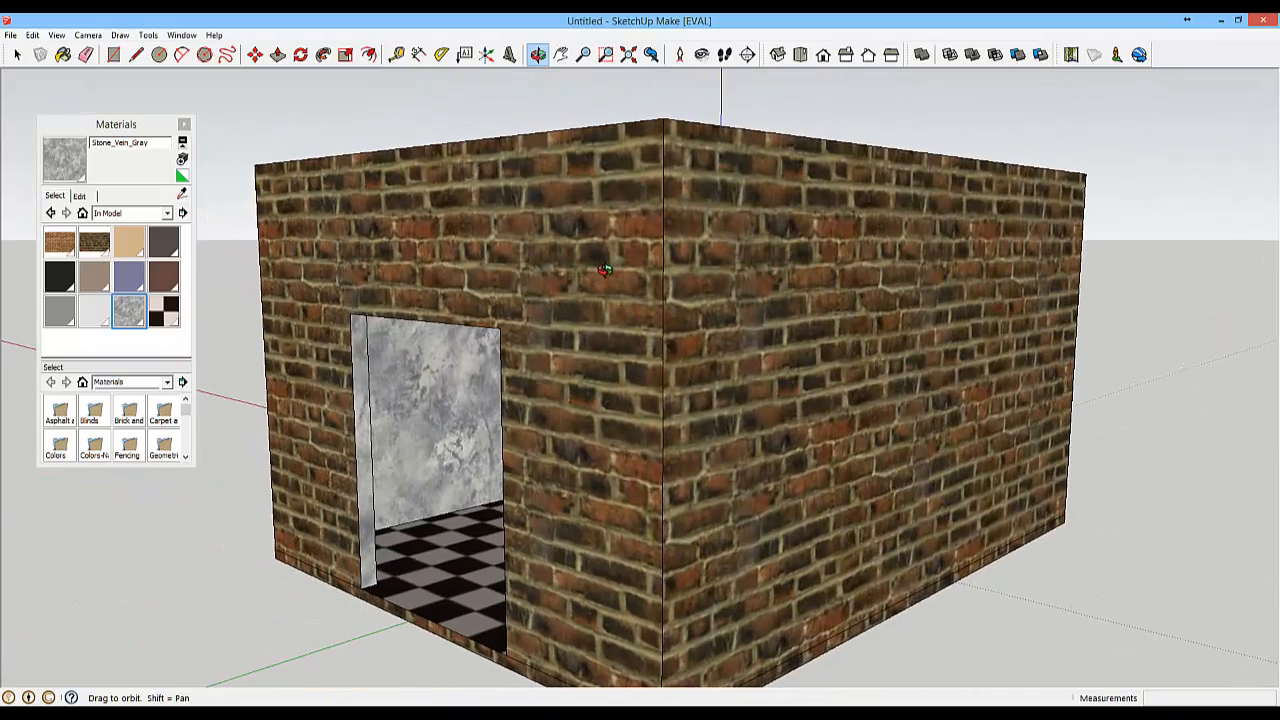
pyautogui.press('b')
pyautogui.scroll(5, 654, 349)
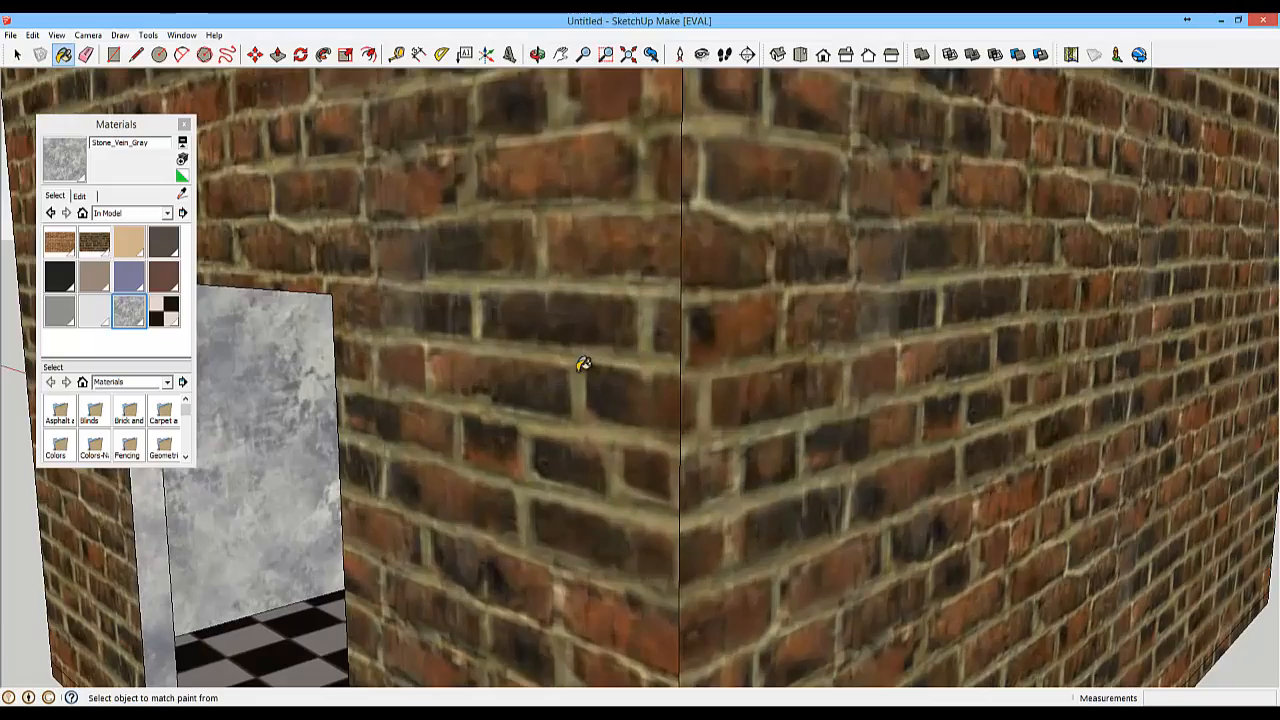
pyautogui.moveTo(580, 363)
pyautogui.mouseDown(button='middle')
pyautogui.moveTo(760, 409)
pyautogui.moveTo(811, 566)
pyautogui.moveTo(820, 657)
pyautogui.moveTo(1246, 455)
pyautogui.moveTo(1268, 409)
pyautogui.mouseUp(button='middle')
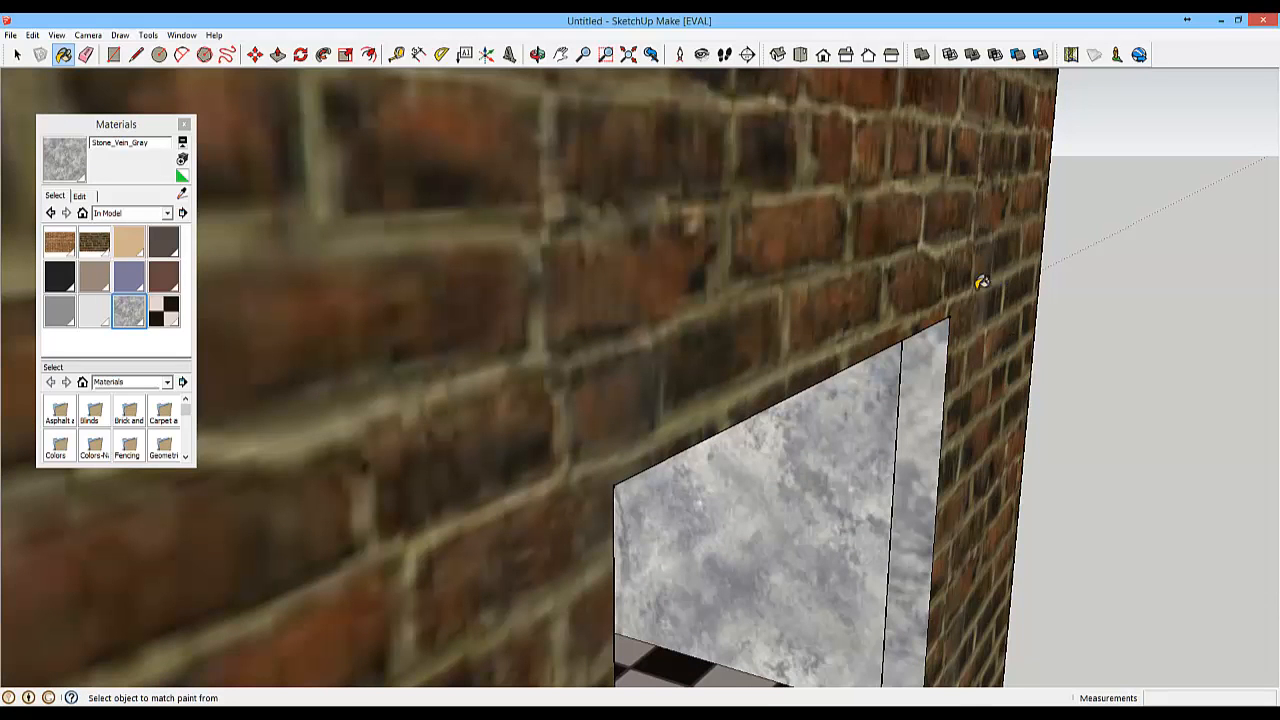
pyautogui.moveTo(1016, 283)
pyautogui.mouseDown(button='middle')
pyautogui.moveTo(694, 283)
pyautogui.moveTo(574, 266)
pyautogui.mouseUp(button='middle')
pyautogui.scroll(-4, 769, 183)
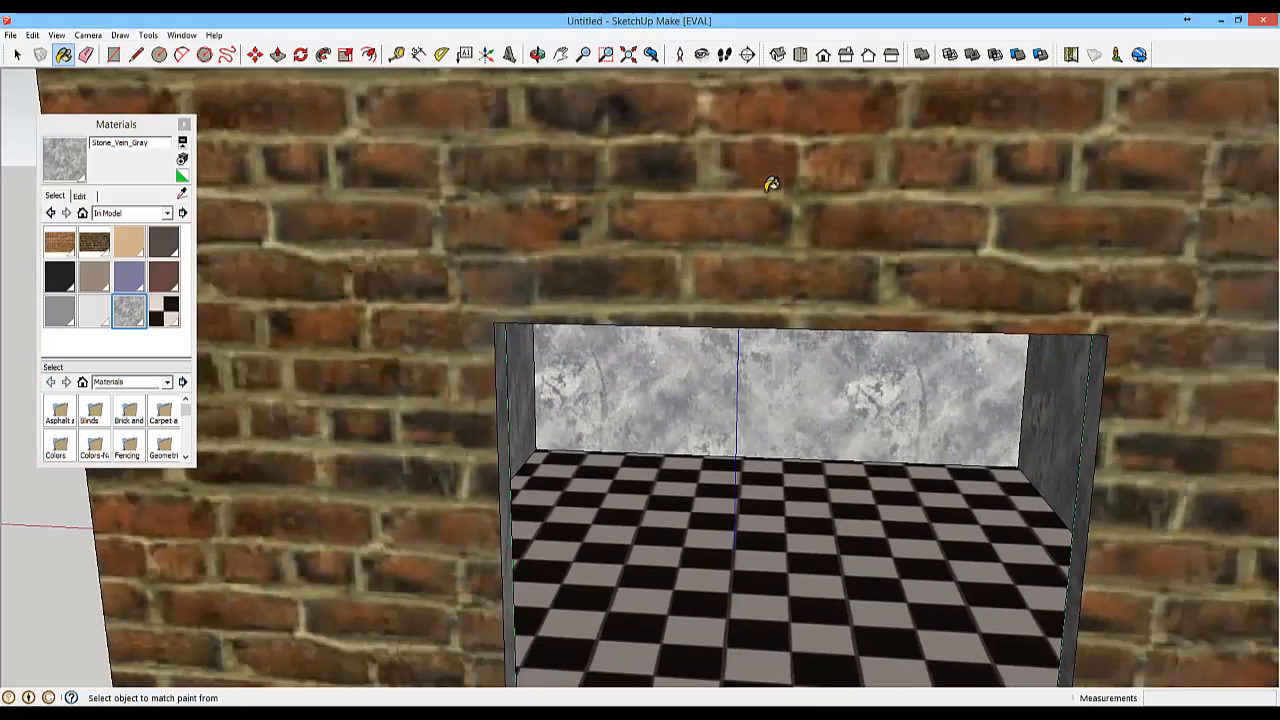
pyautogui.scroll(-3, 771, 183)
pyautogui.moveTo(885, 187); pyautogui.dragTo(593, 270, button='middle')
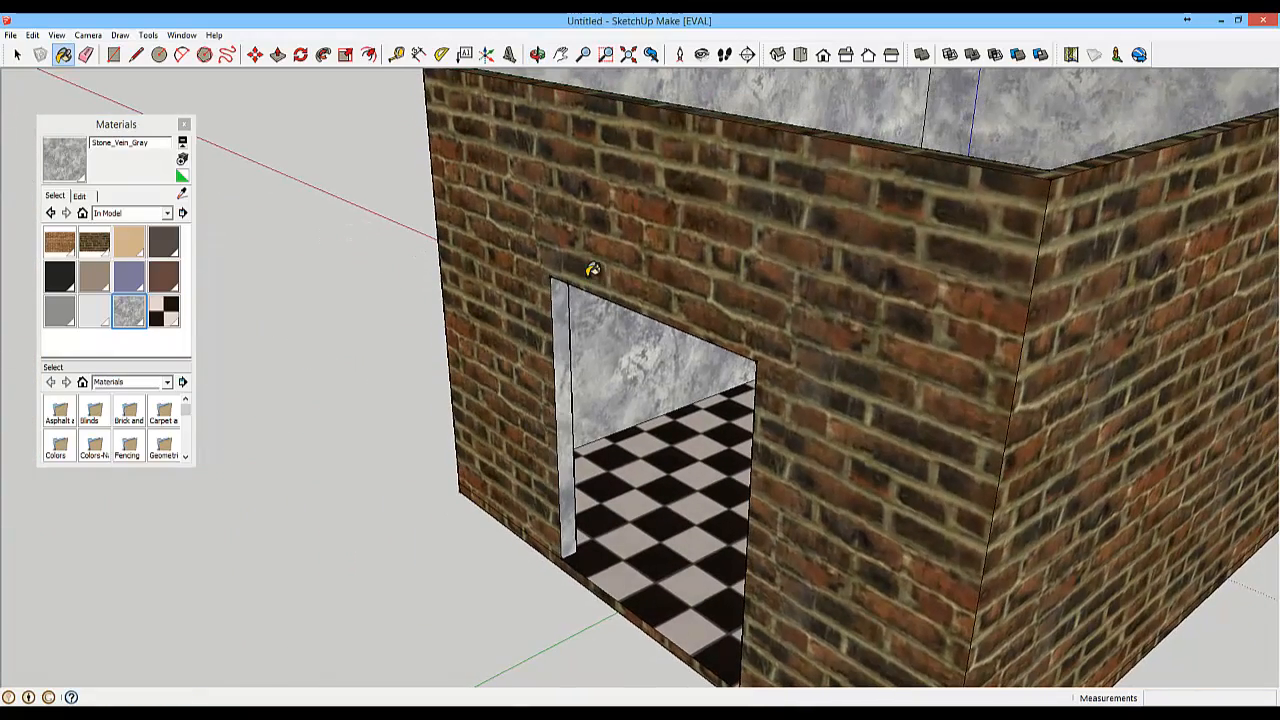
# - Switch to File Explorer and select the Brick_Rough_Dark.jpg texture in the house folder
pyautogui.hotkey('alt', 'Tab')
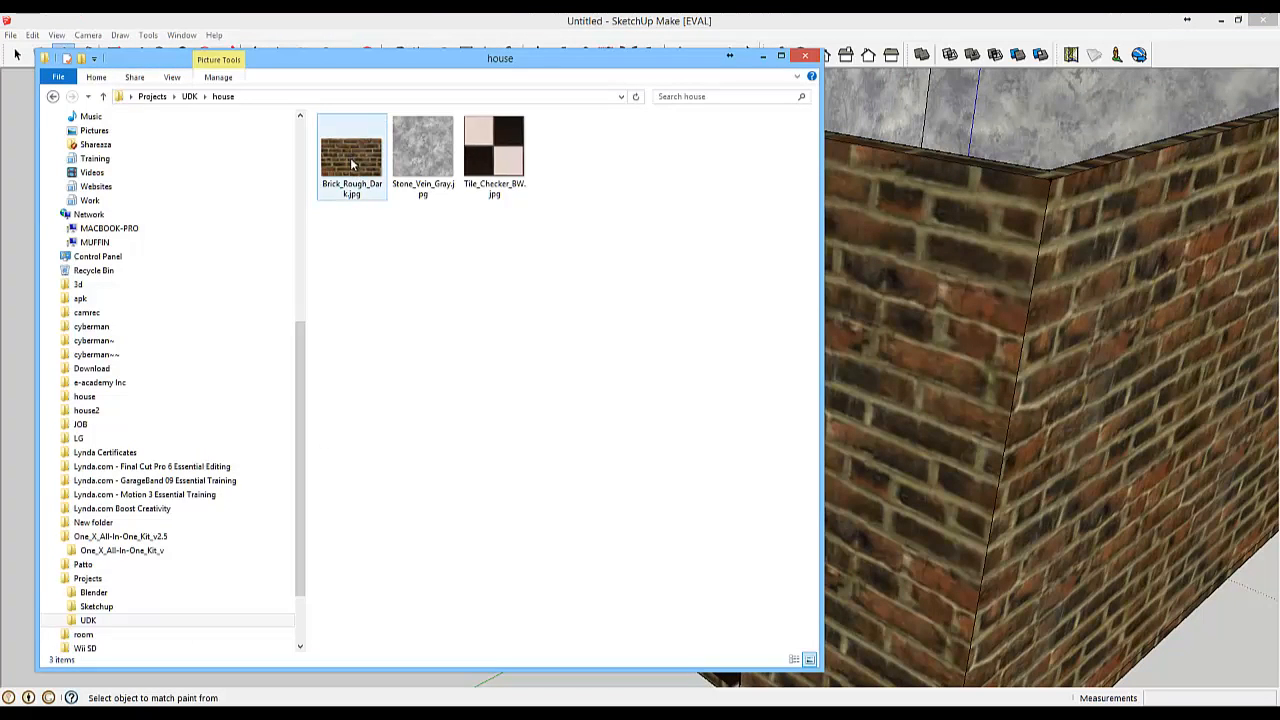
pyautogui.click(496, 166)
pyautogui.click(344, 207)
pyautogui.click(338, 163)
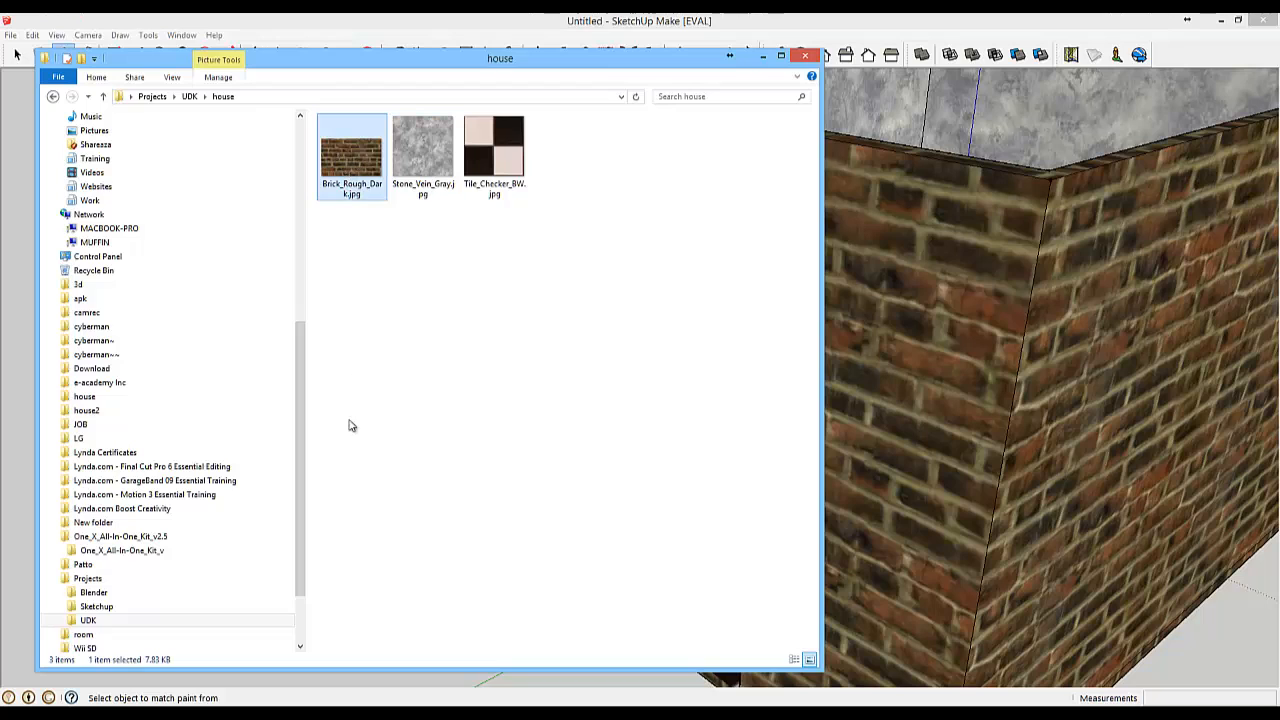
# - Switch to Photoshop and resize the Brick_Rough_Dark.jpg image to a width of 256 pixels without constraining proportions
pyautogui.hotkey('alt', 'Tab')
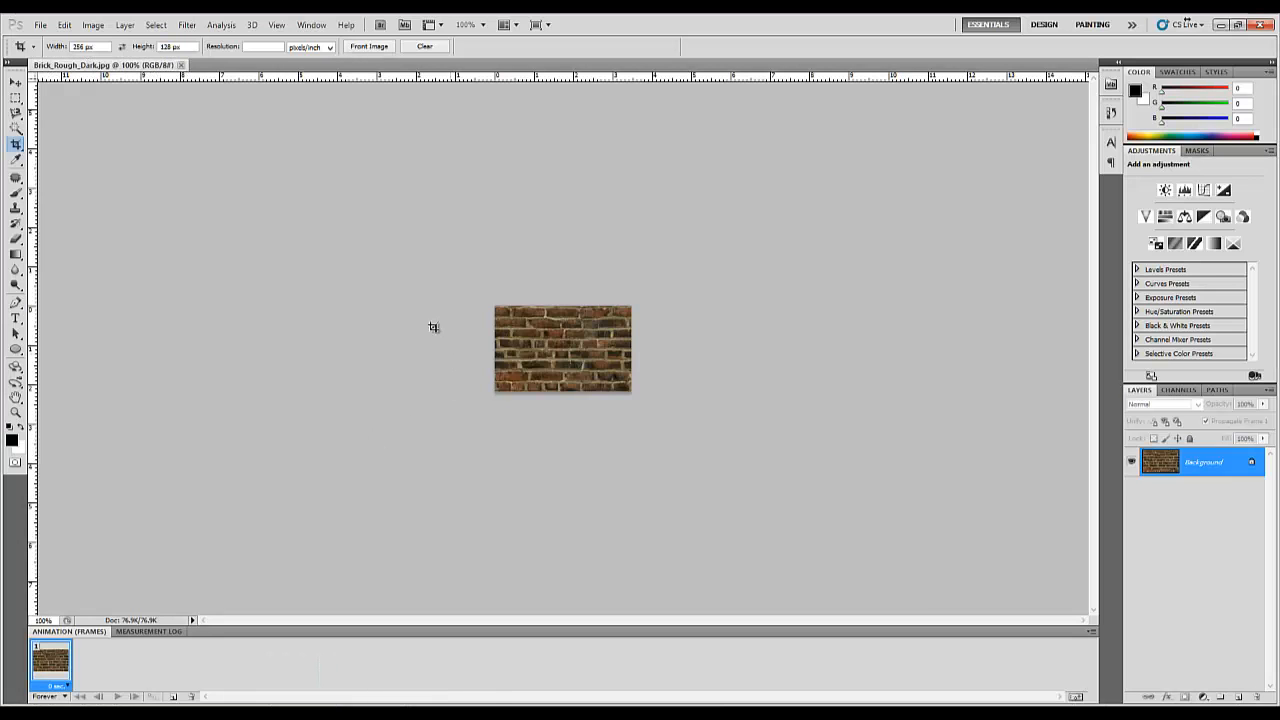
pyautogui.click(95, 27)
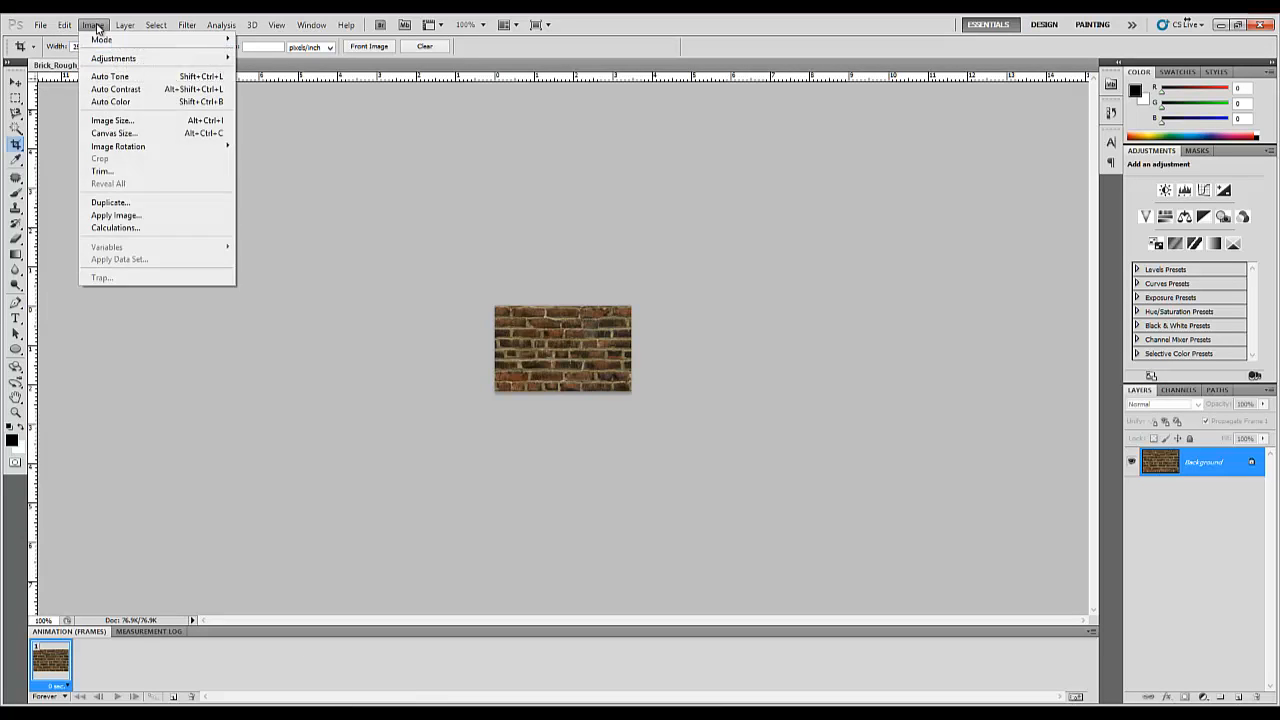
pyautogui.click(112, 120)
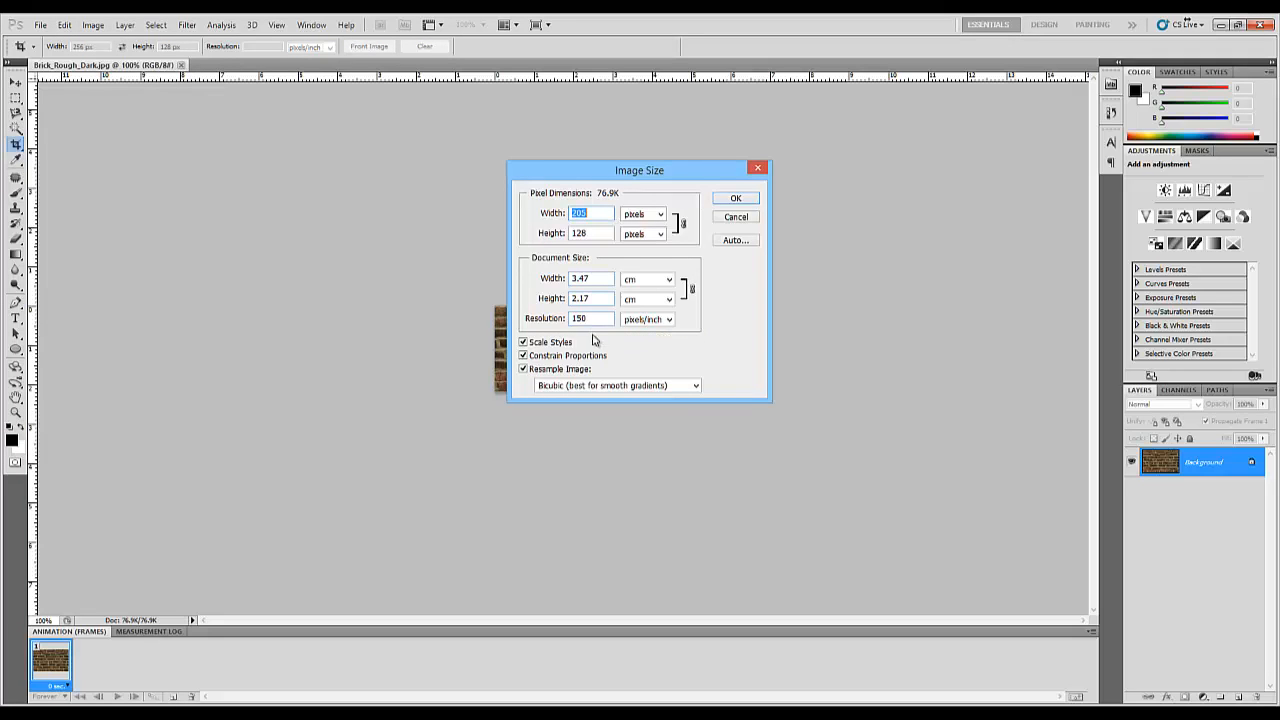
pyautogui.click(522, 357)
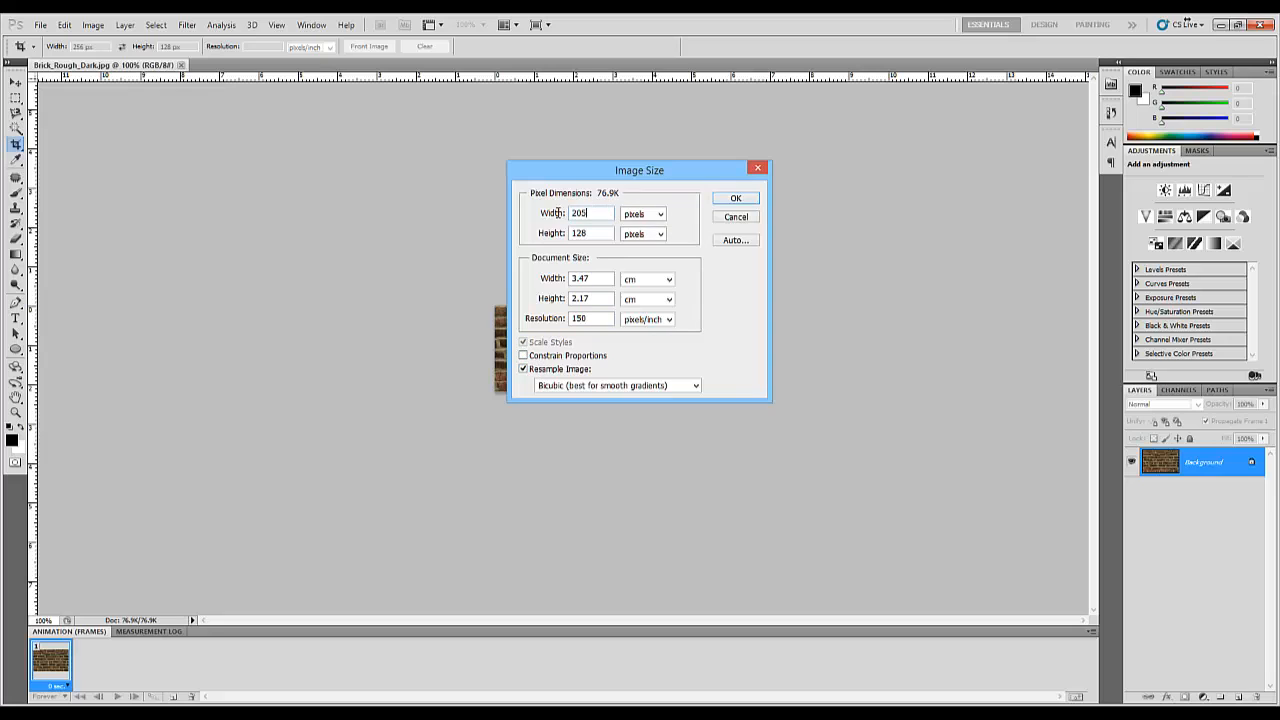
pyautogui.moveTo(558, 213); pyautogui.dragTo(536, 220)
pyautogui.write('256')
pyautogui.click(737, 200)
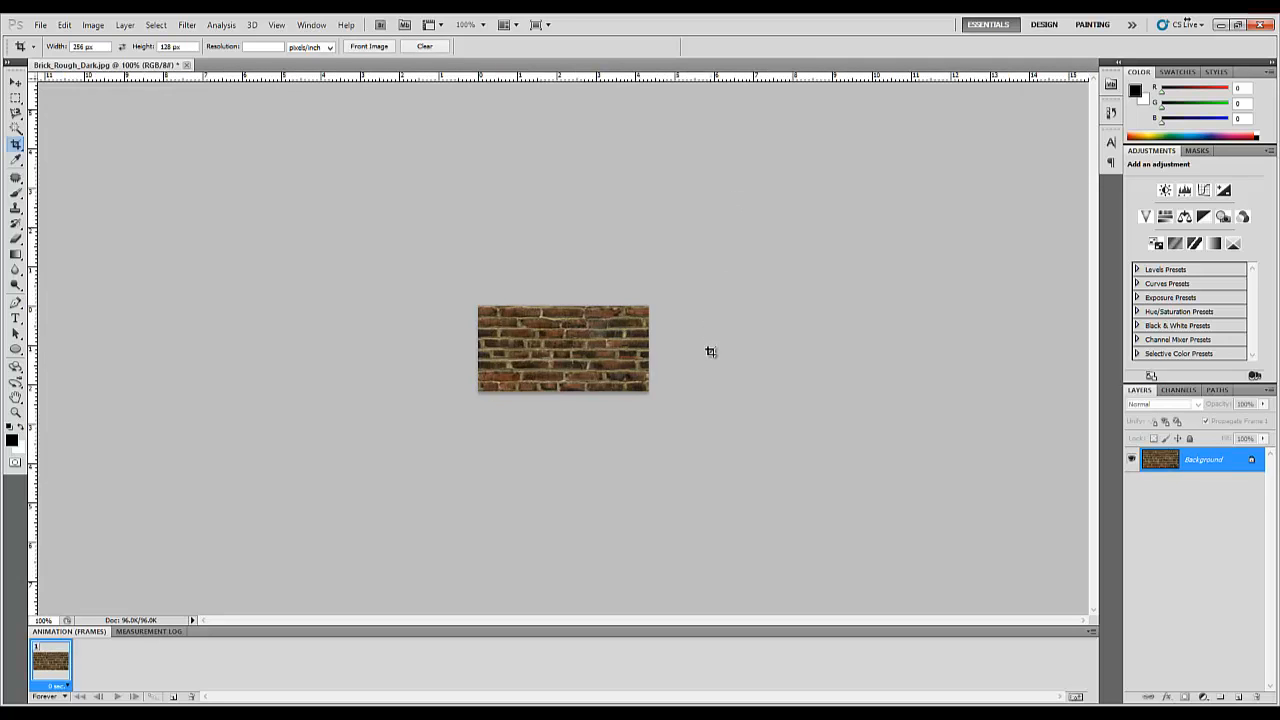
# - Save the resized brick texture in the house folder in PNG format as Brick_Rough_Dark.png
pyautogui.hotkey('ctrl', '+')
pyautogui.hotkey('ctrl', '+')
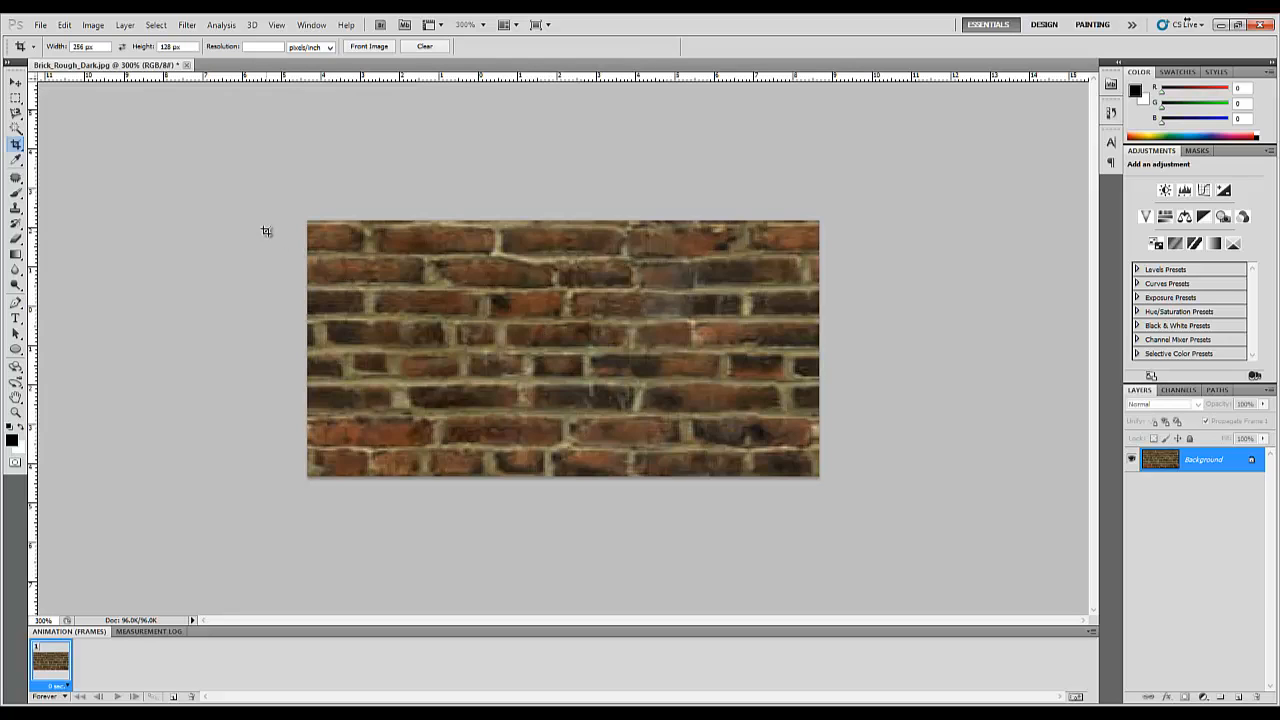
pyautogui.click(41, 25)
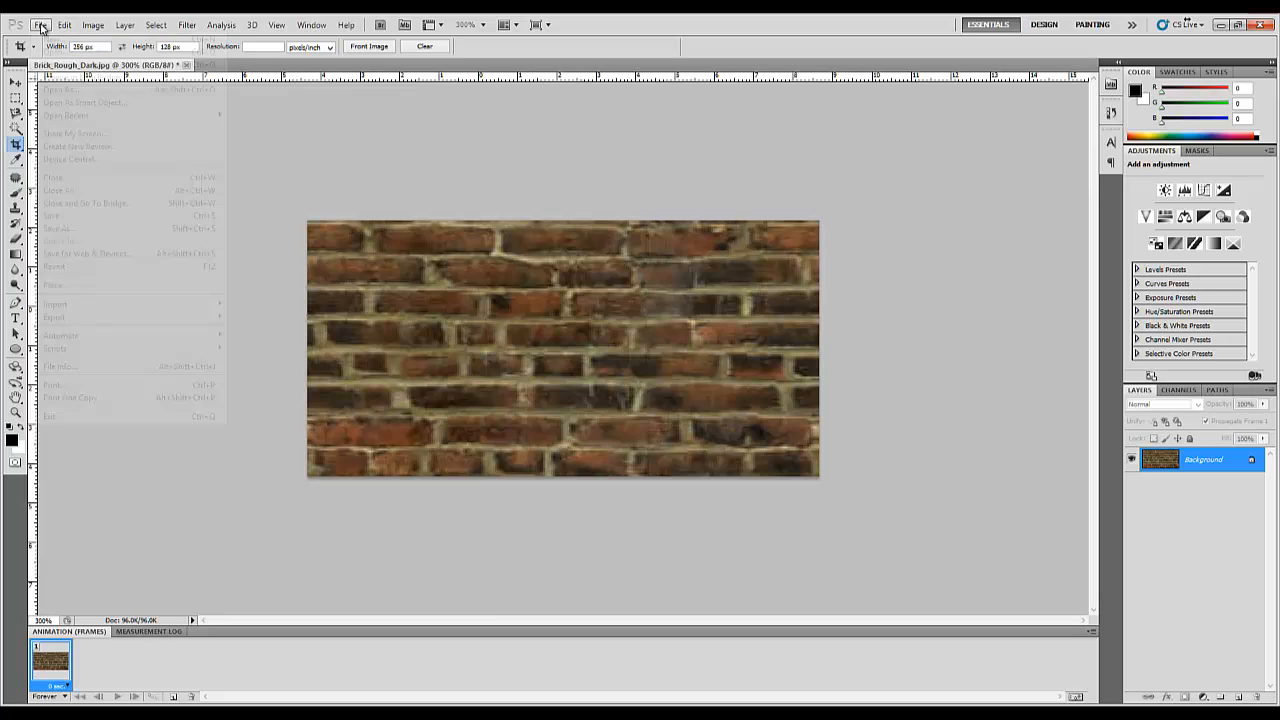
pyautogui.click(114, 228)
pyautogui.click(631, 546)
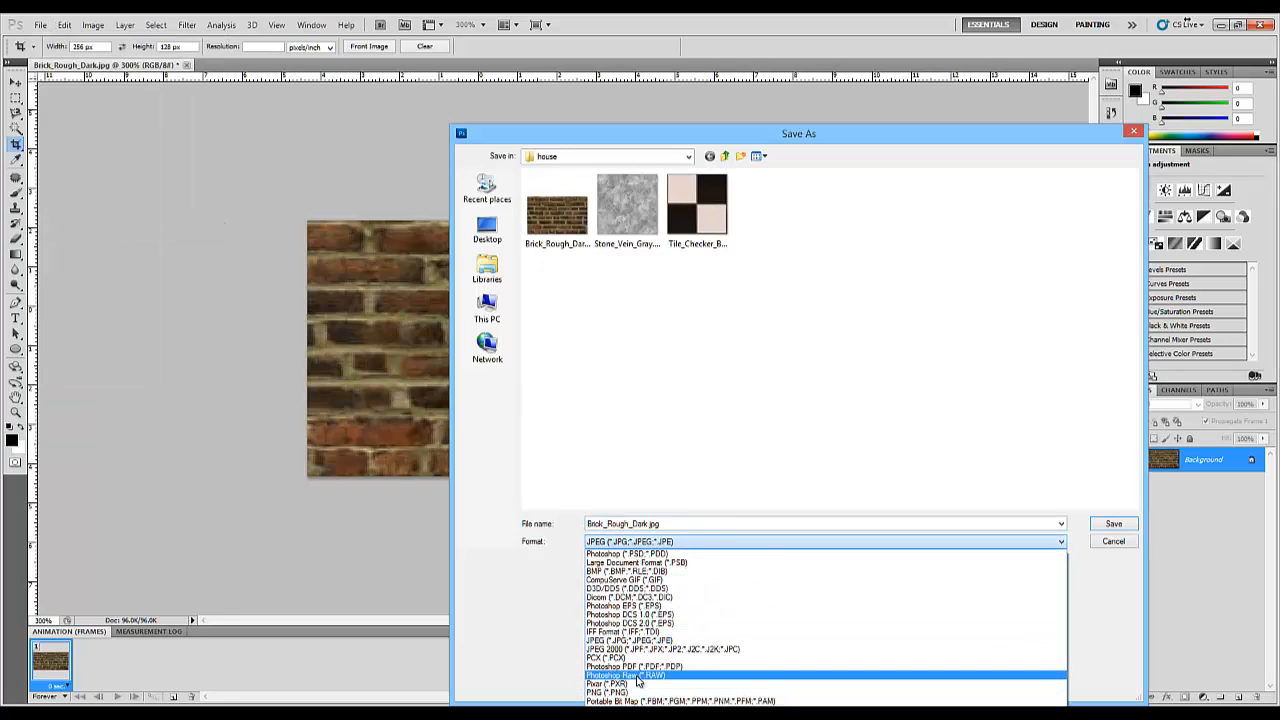
pyautogui.click(640, 692)
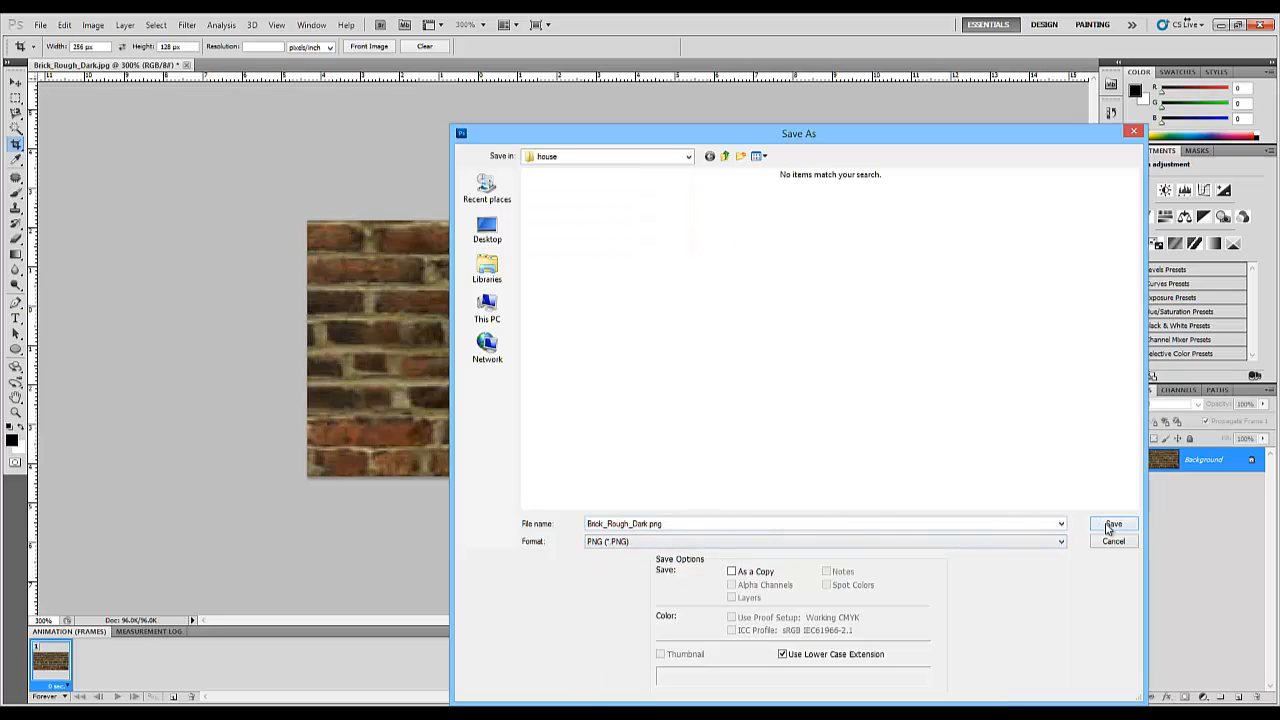
pyautogui.click(1112, 525)
pyautogui.click(464, 240)
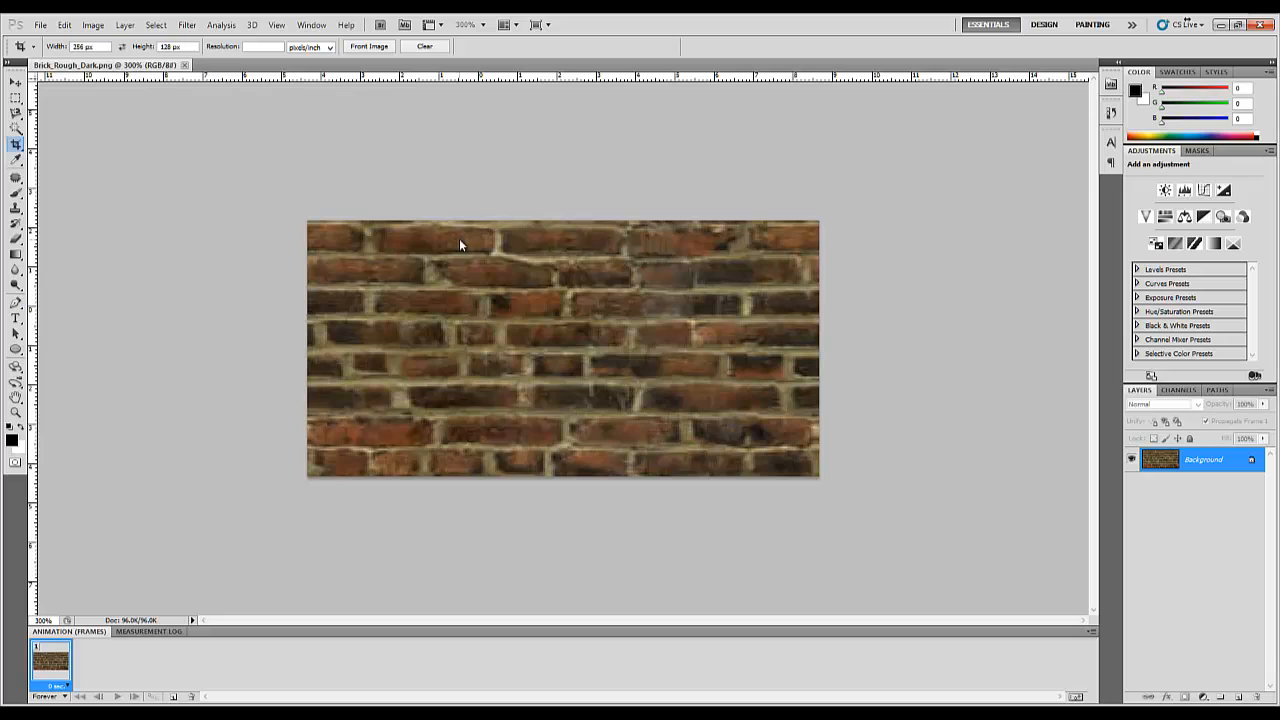
pyautogui.press('v')
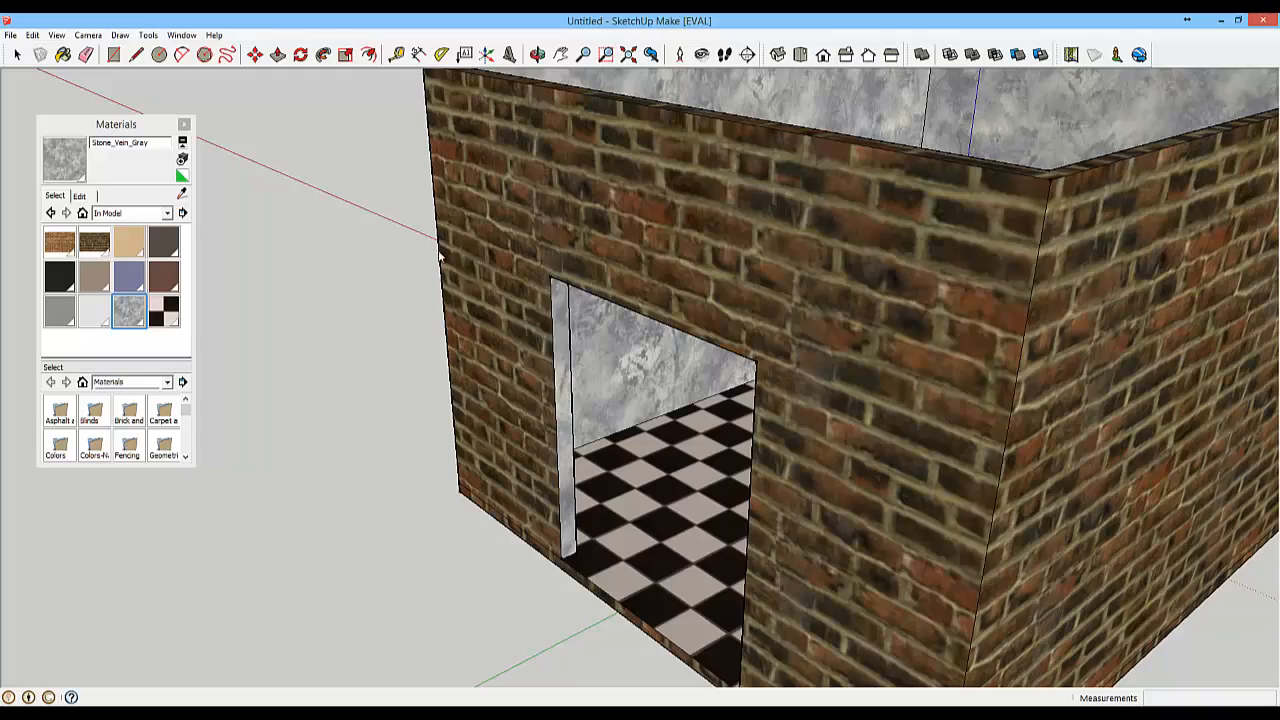
pyautogui.moveTo(755, 255); pyautogui.dragTo(708, 173, button='middle')
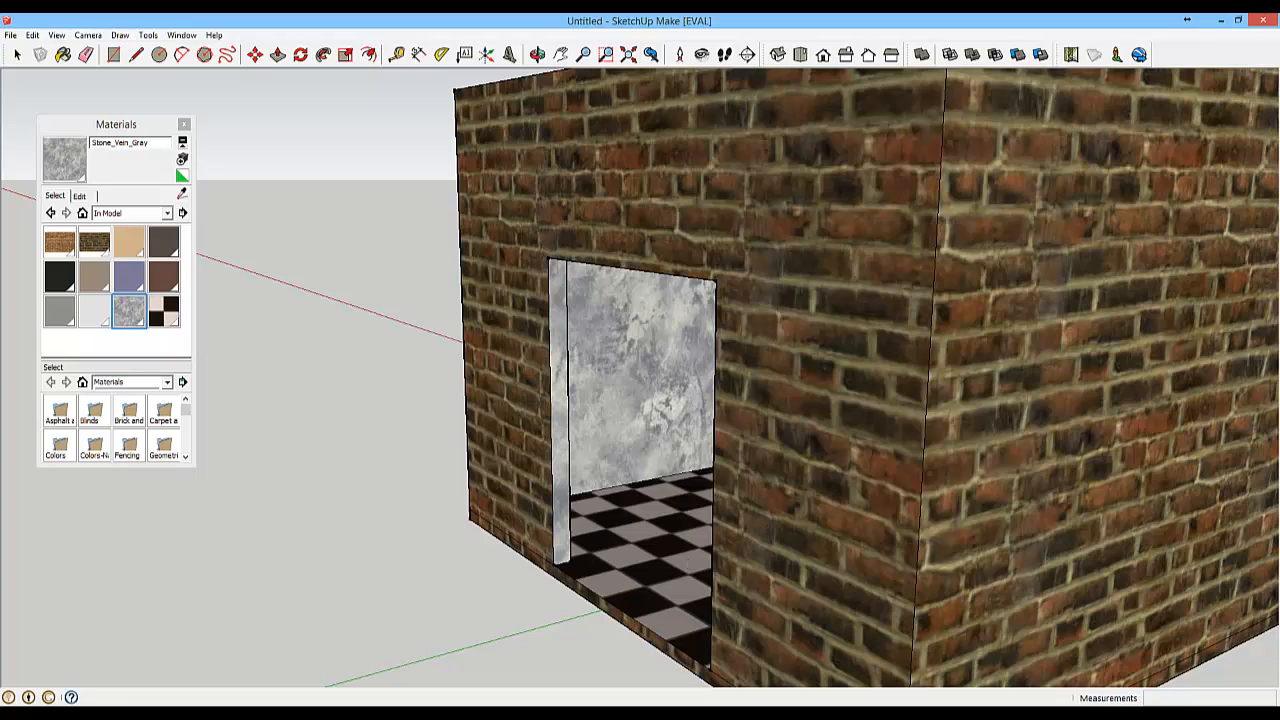
# - Switch to File Explorer and launch SSBump_Generator_5_3.exe from the SSbump_Generator_5_3 folder inside UDK
pyautogui.click(100, 708)
pyautogui.click(387, 281)
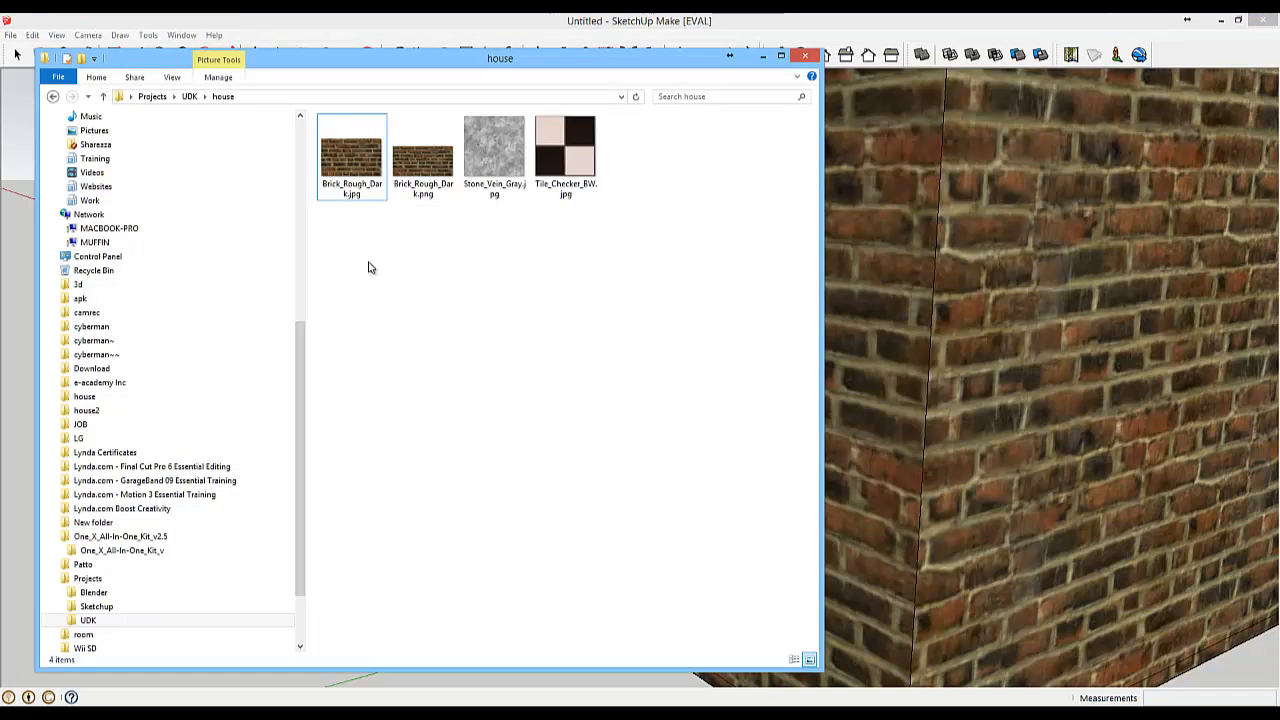
pyautogui.click(190, 96)
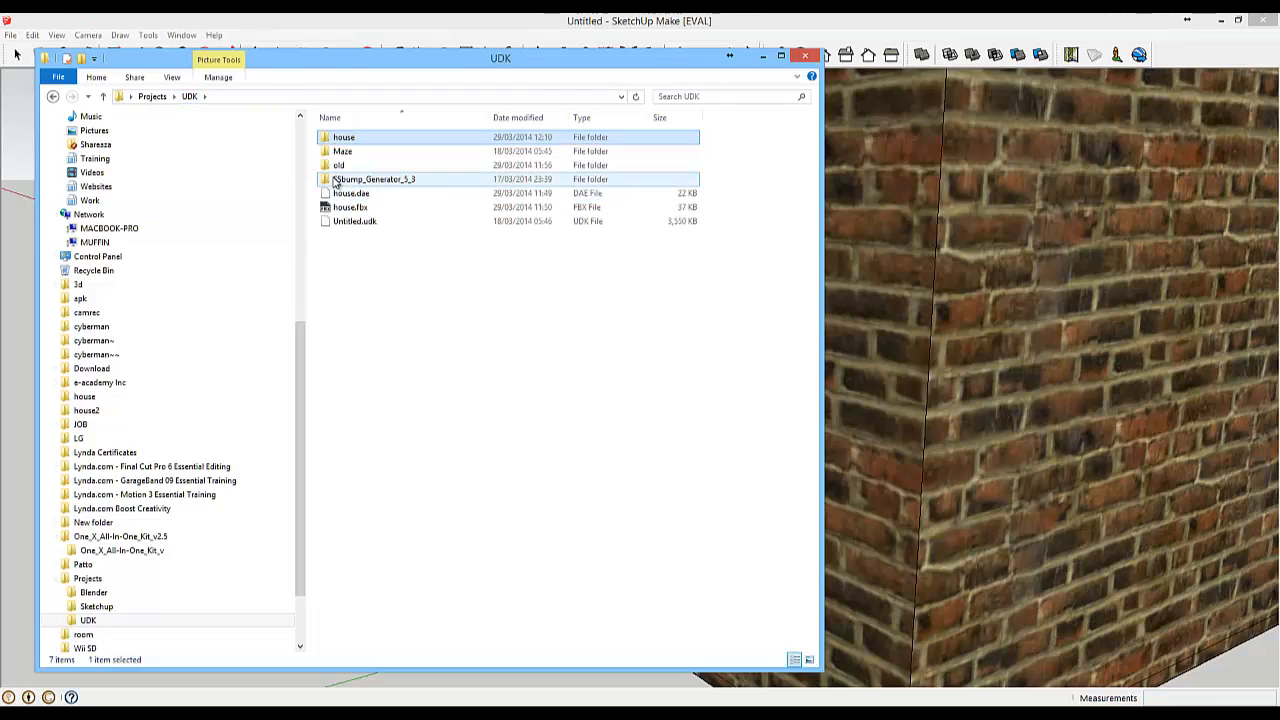
pyautogui.click(343, 183)
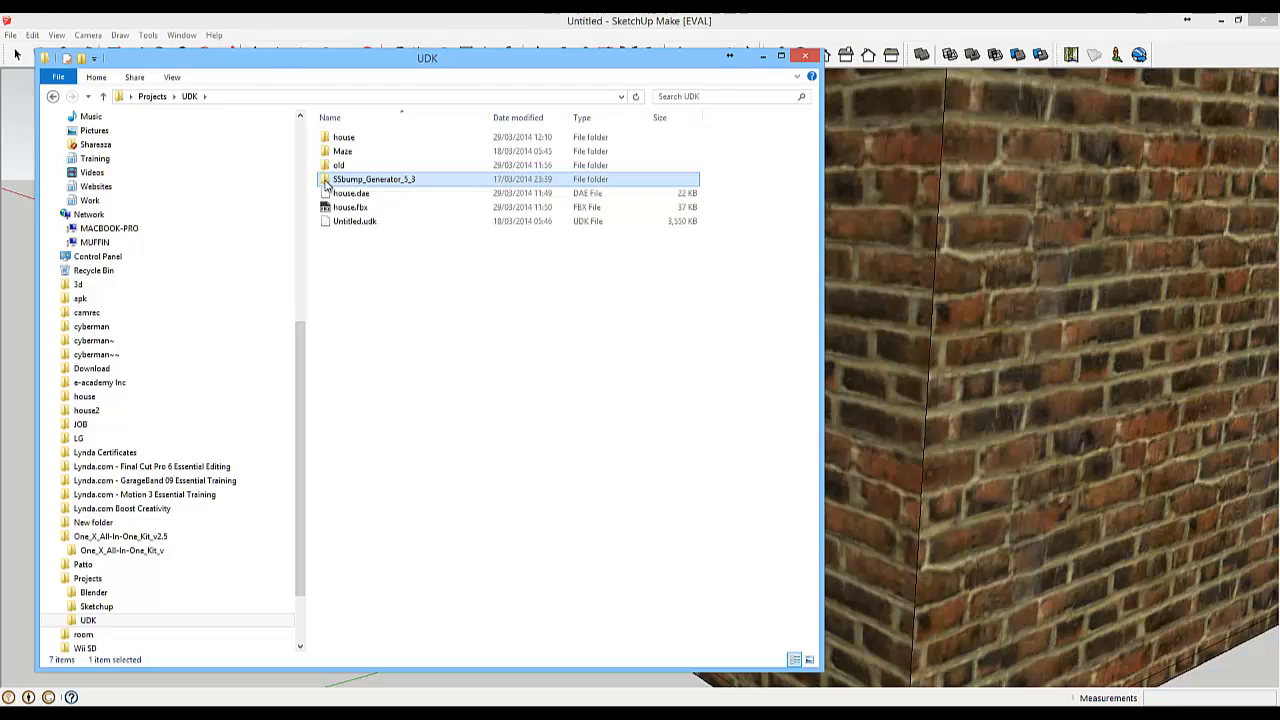
pyautogui.doubleClick(330, 180)
pyautogui.click(370, 251)
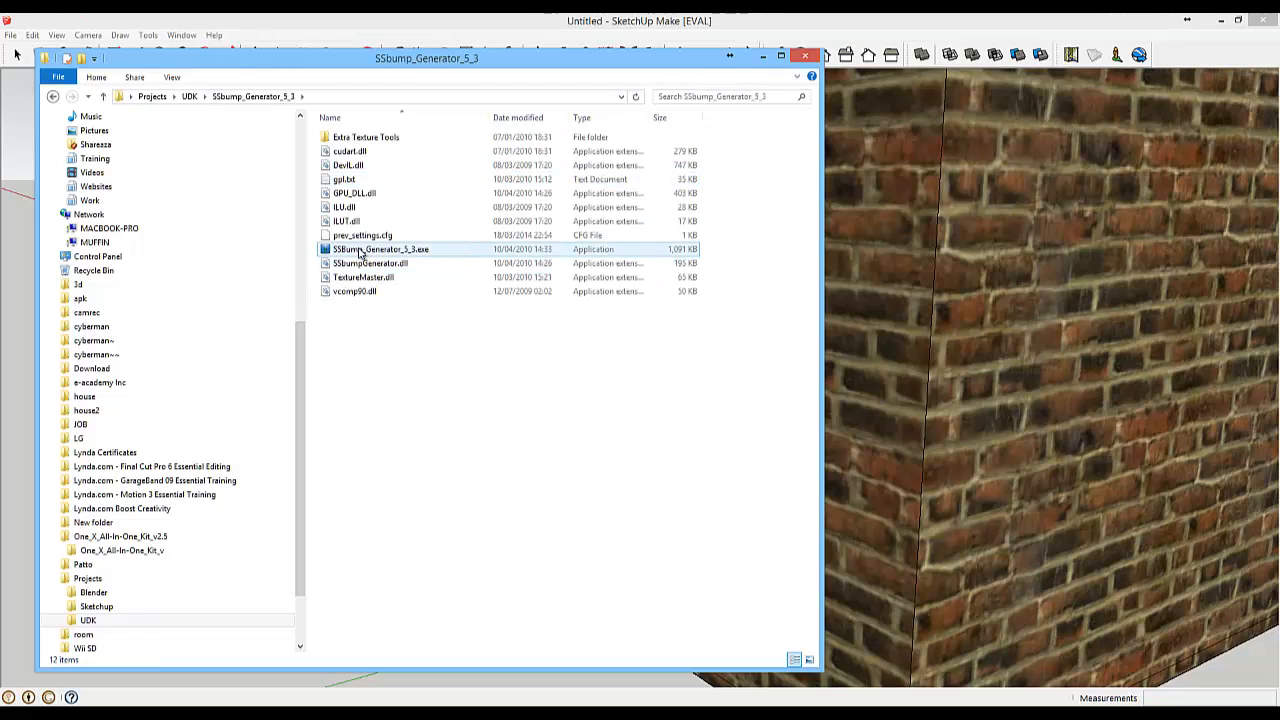
pyautogui.doubleClick(362, 252)
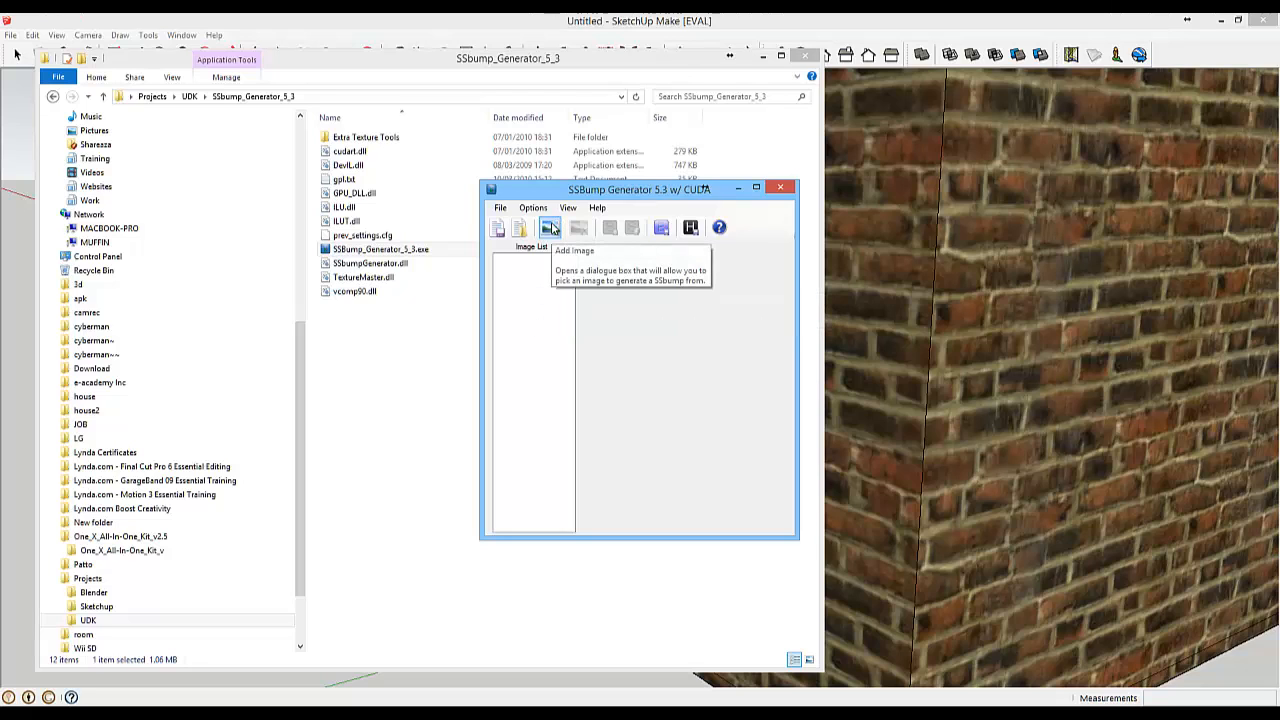
# - Add Brick_Rough_Dark.png from the Projects > UDK > house folder to the generator's image list
pyautogui.click(551, 228)
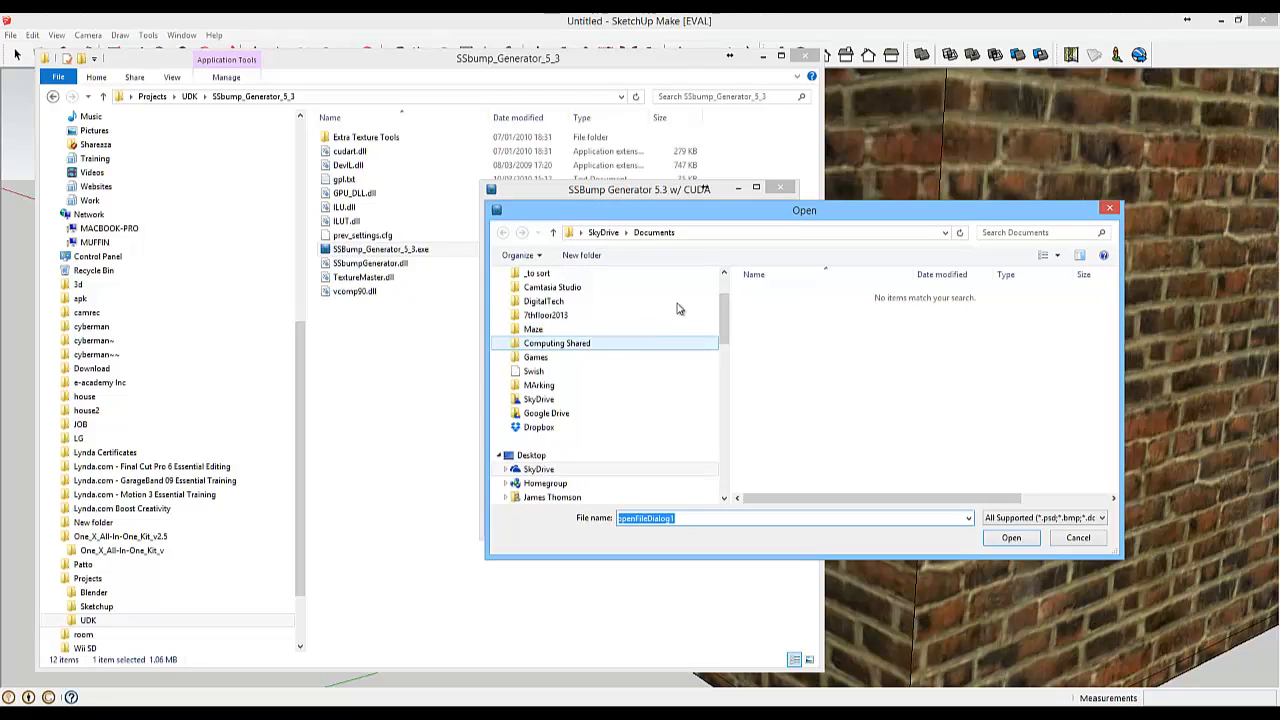
pyautogui.scroll(2, 726, 303)
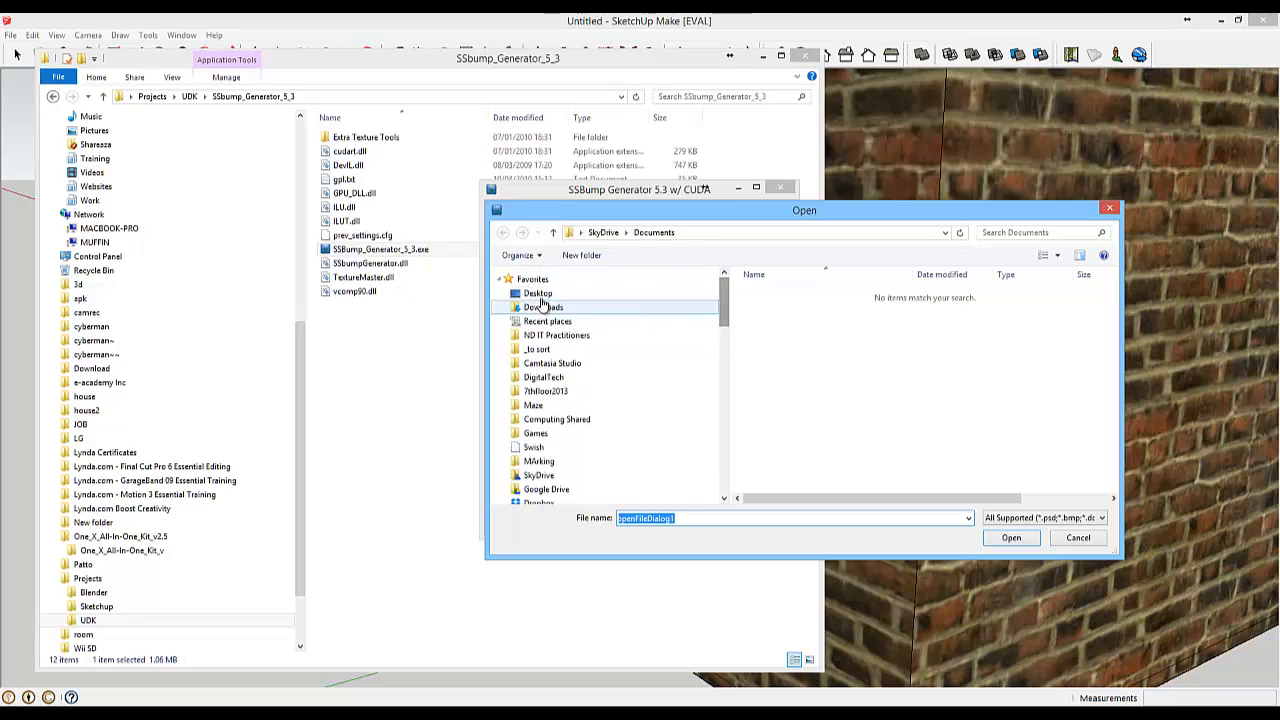
pyautogui.click(538, 294)
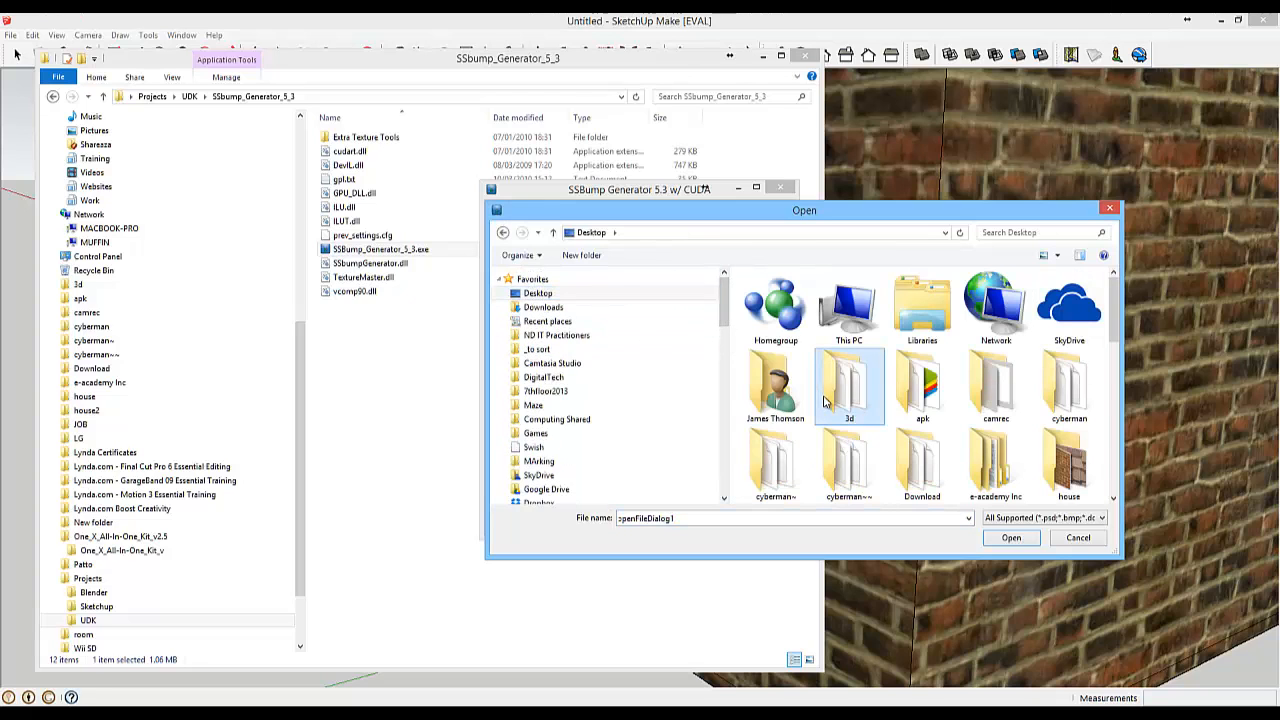
pyautogui.doubleClick(824, 401)
pyautogui.doubleClick(853, 297)
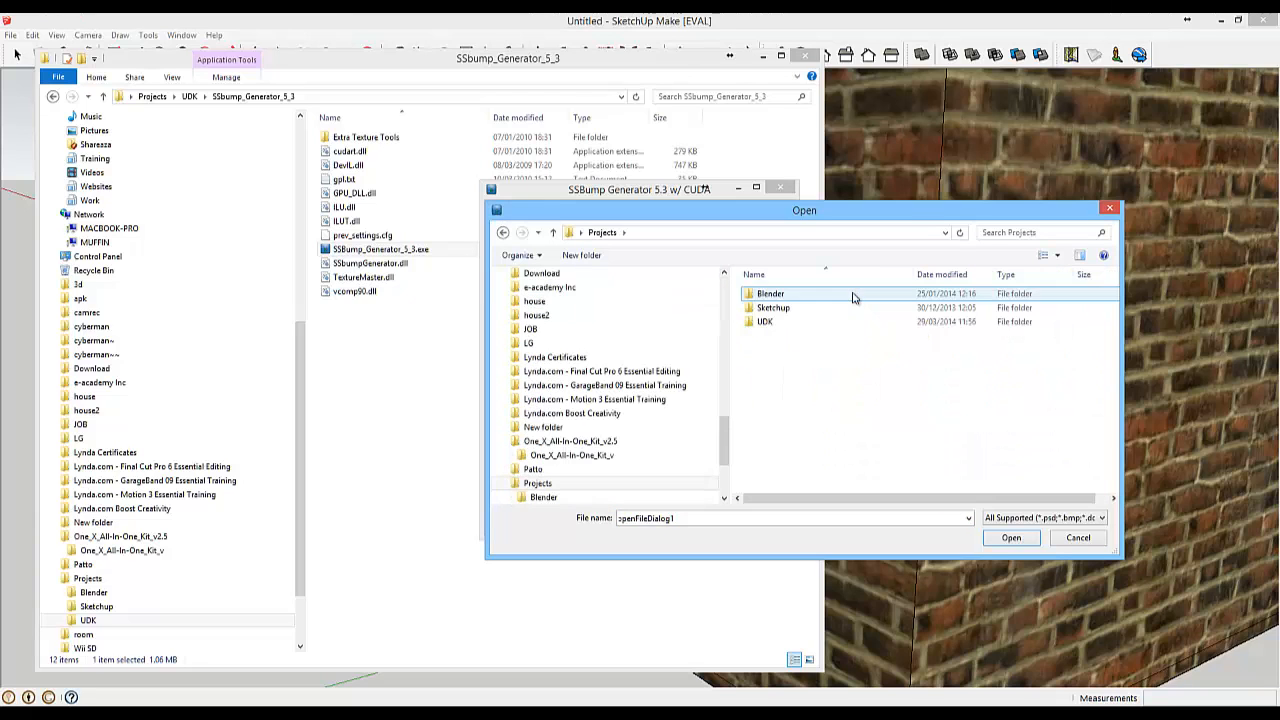
pyautogui.doubleClick(766, 321)
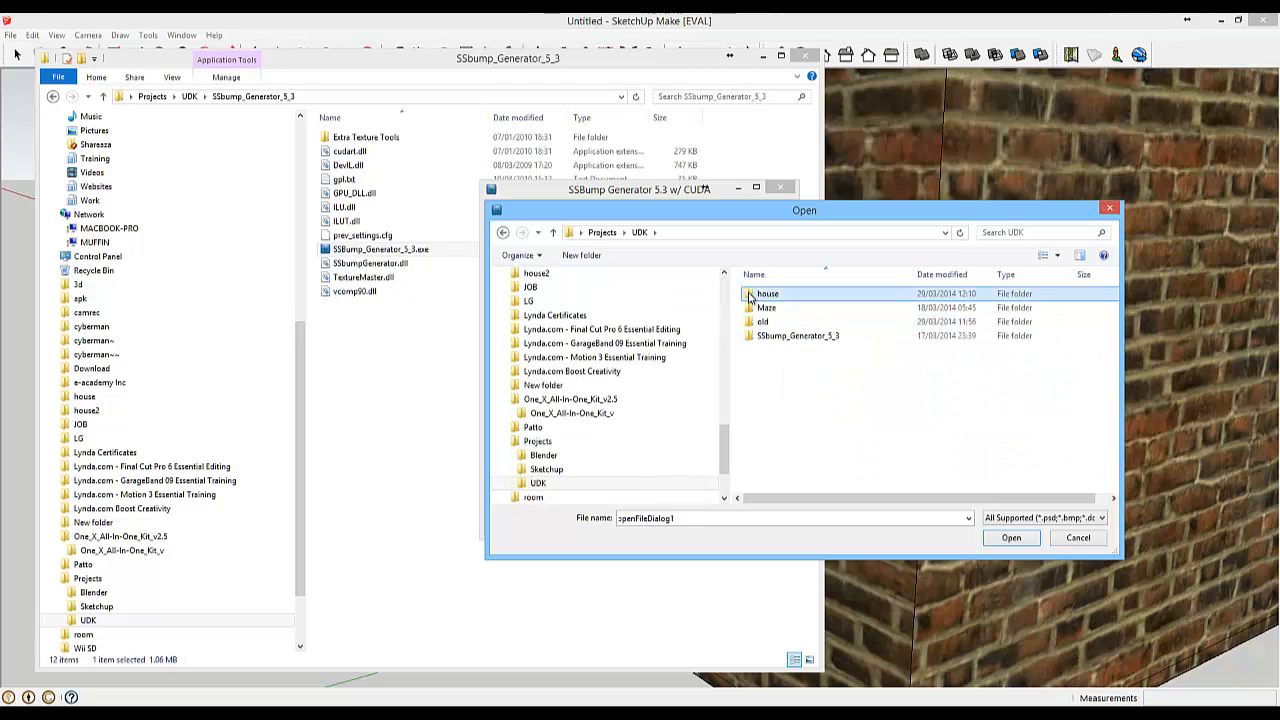
pyautogui.doubleClick(766, 294)
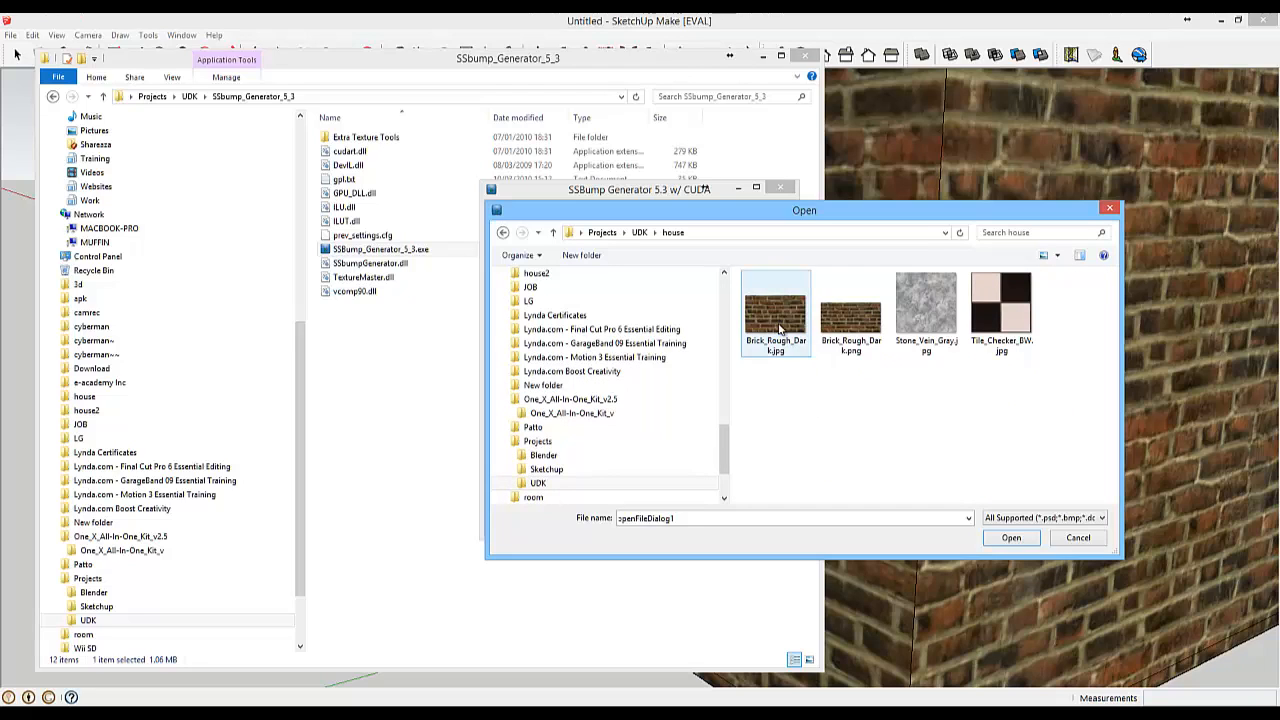
pyautogui.click(834, 322)
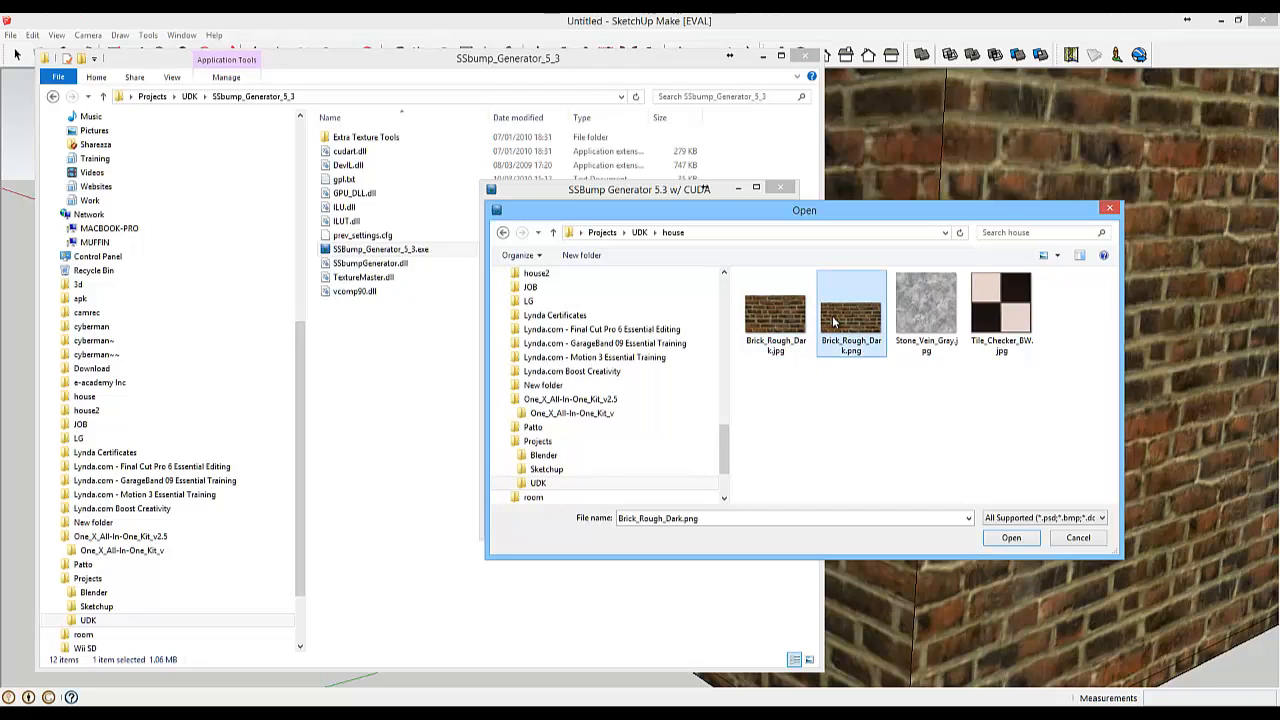
pyautogui.click(995, 538)
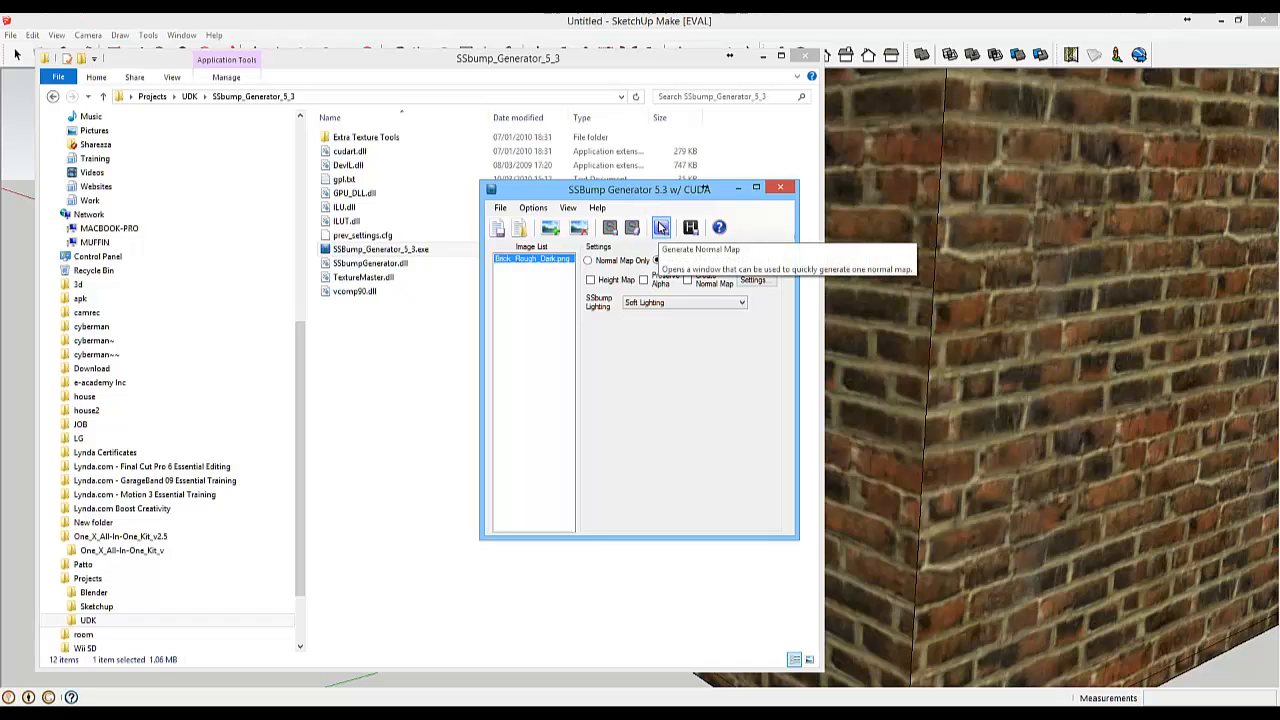
# - Dismiss the separate normal map settings and set the output for Brick_Rough_Dark.png to Normal Map Only
pyautogui.click(661, 228)
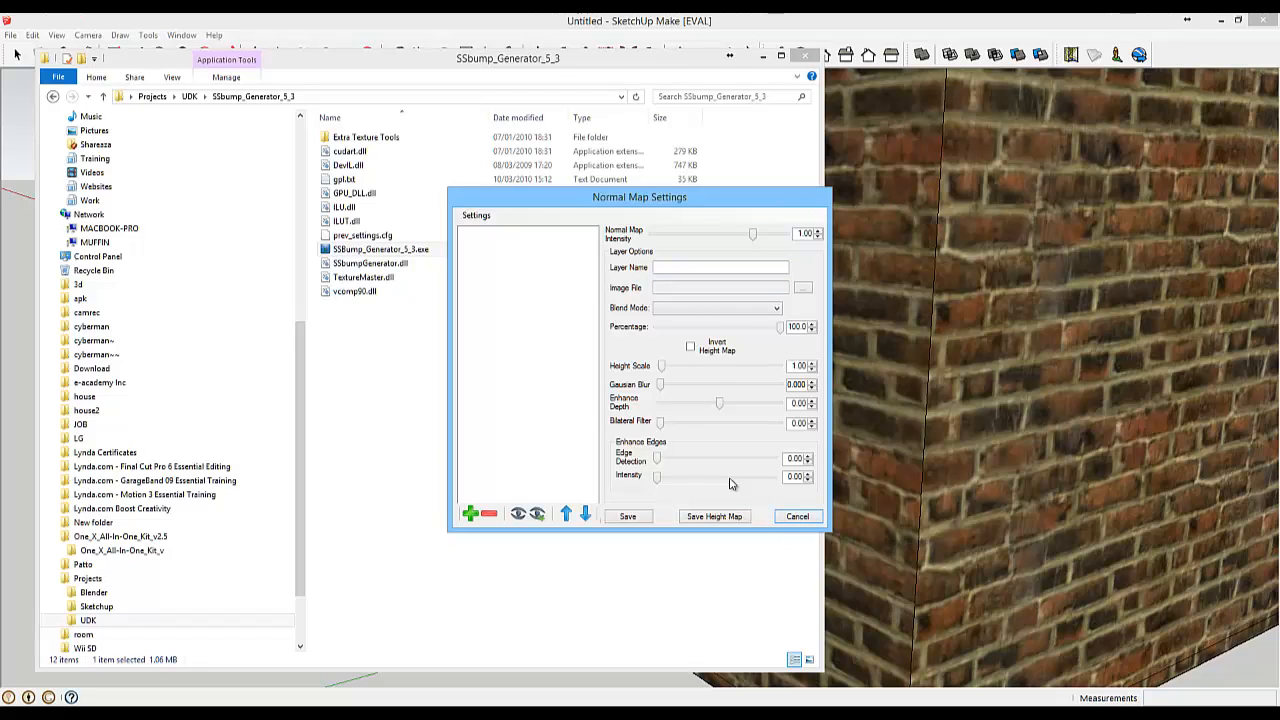
pyautogui.click(782, 522)
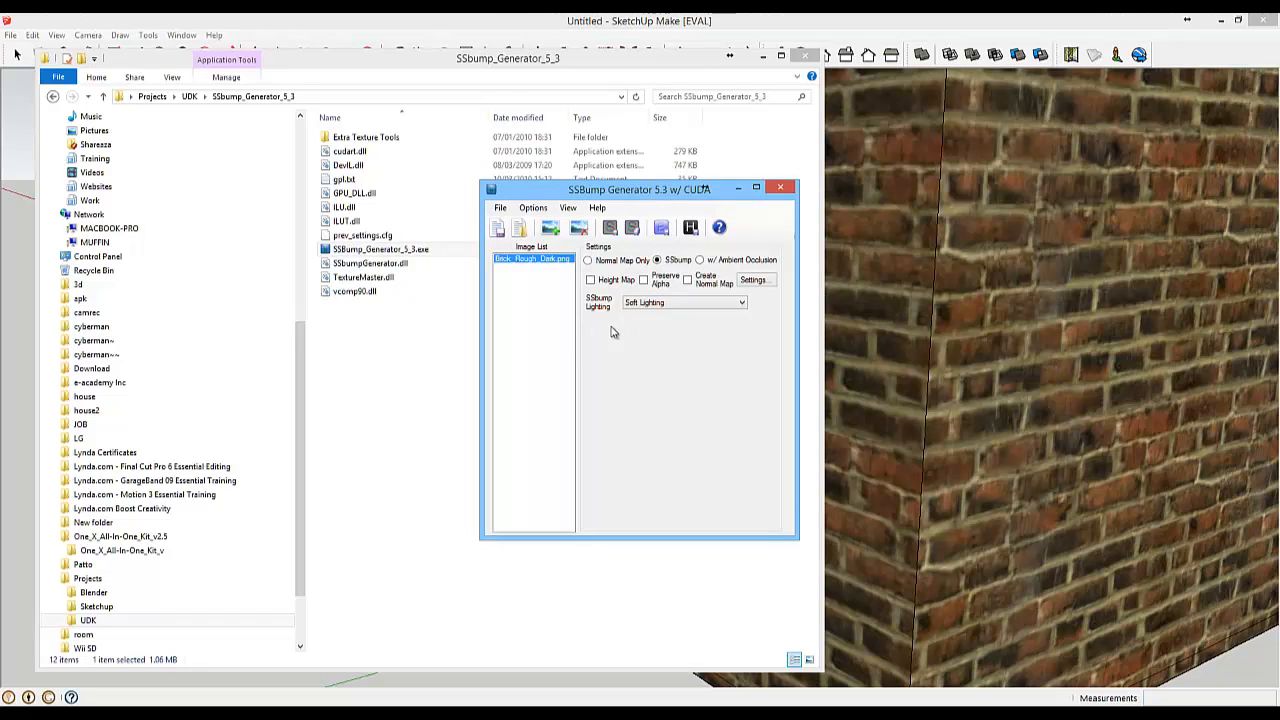
pyautogui.click(588, 261)
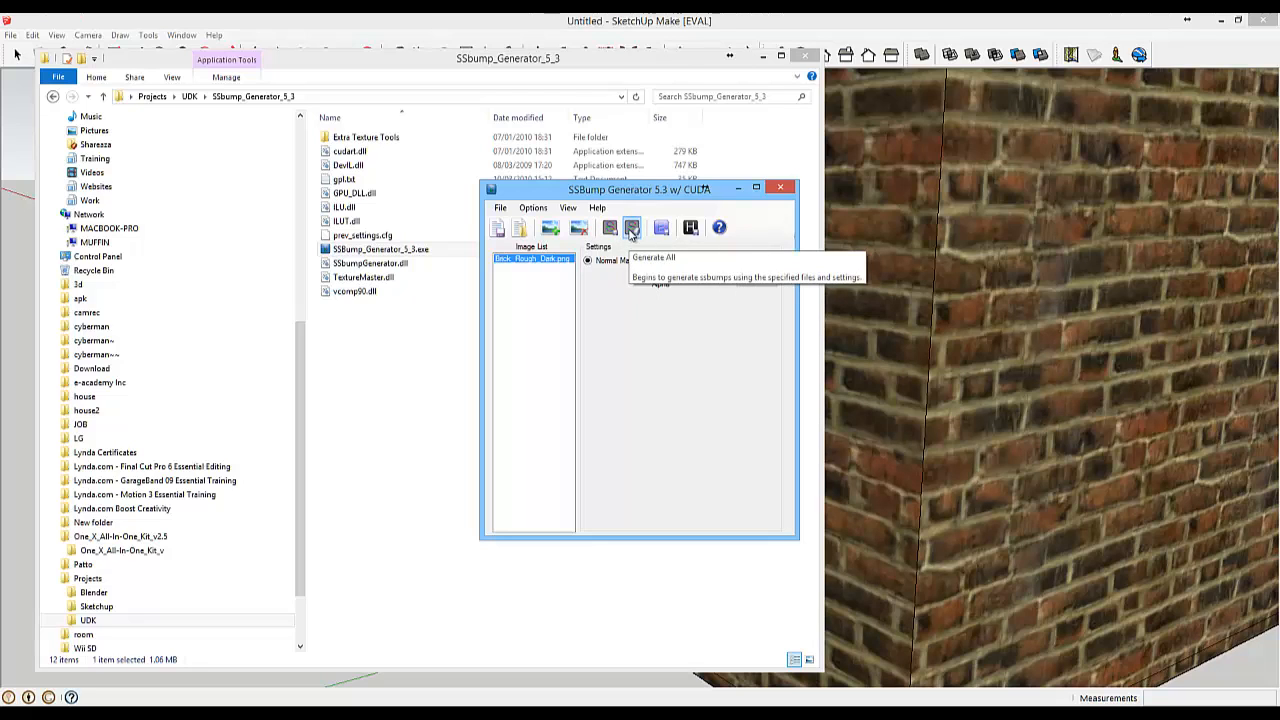
# - Generate the normal map for Brick_Rough_Dark.png and close the generator
pyautogui.click(609, 228)
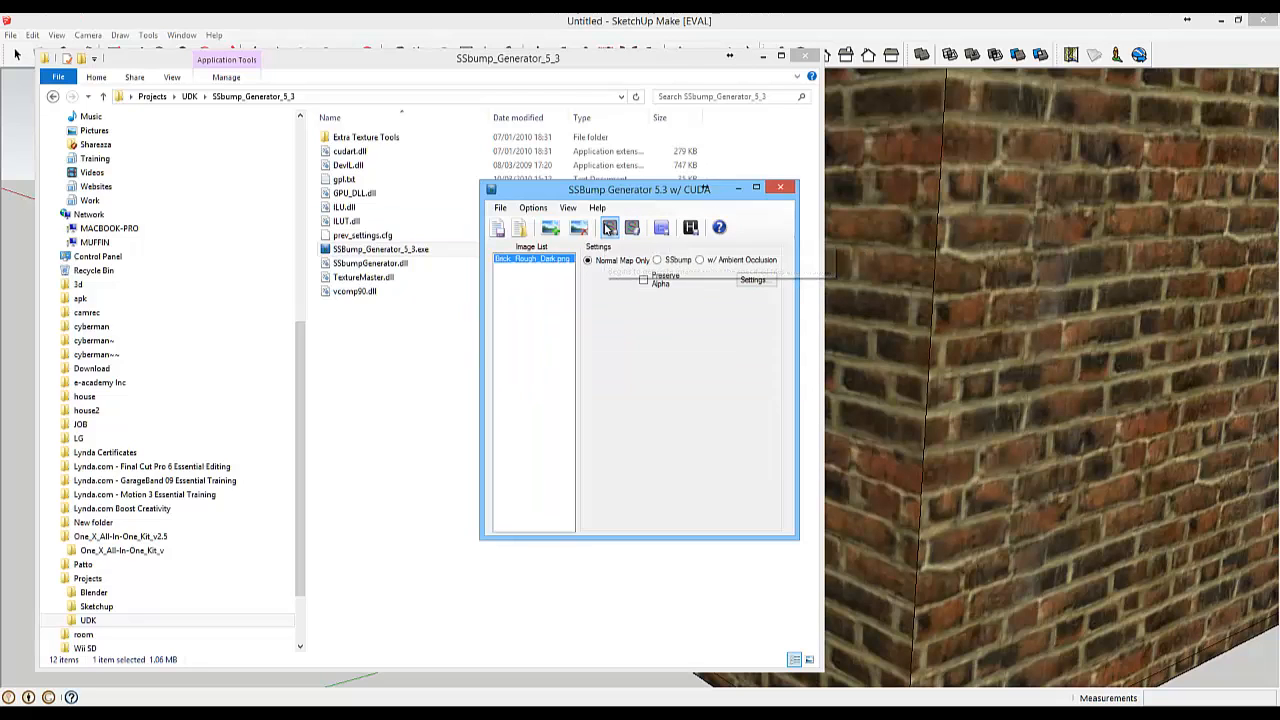
pyautogui.hotkey('alt', 'F4')
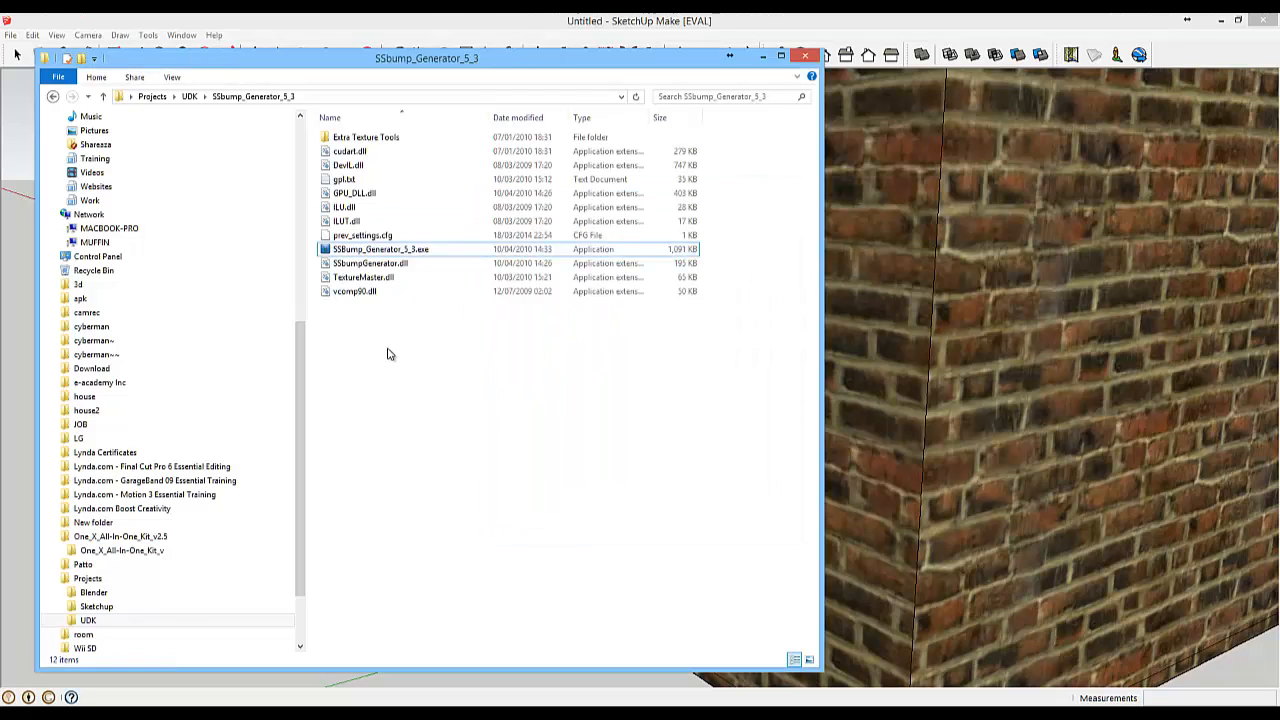
# - Open Brick_Rough_Dark_Normal.png from the UDK house folder and examine the generated normal map's brick relief before closing the viewer
pyautogui.press('BackSpace')
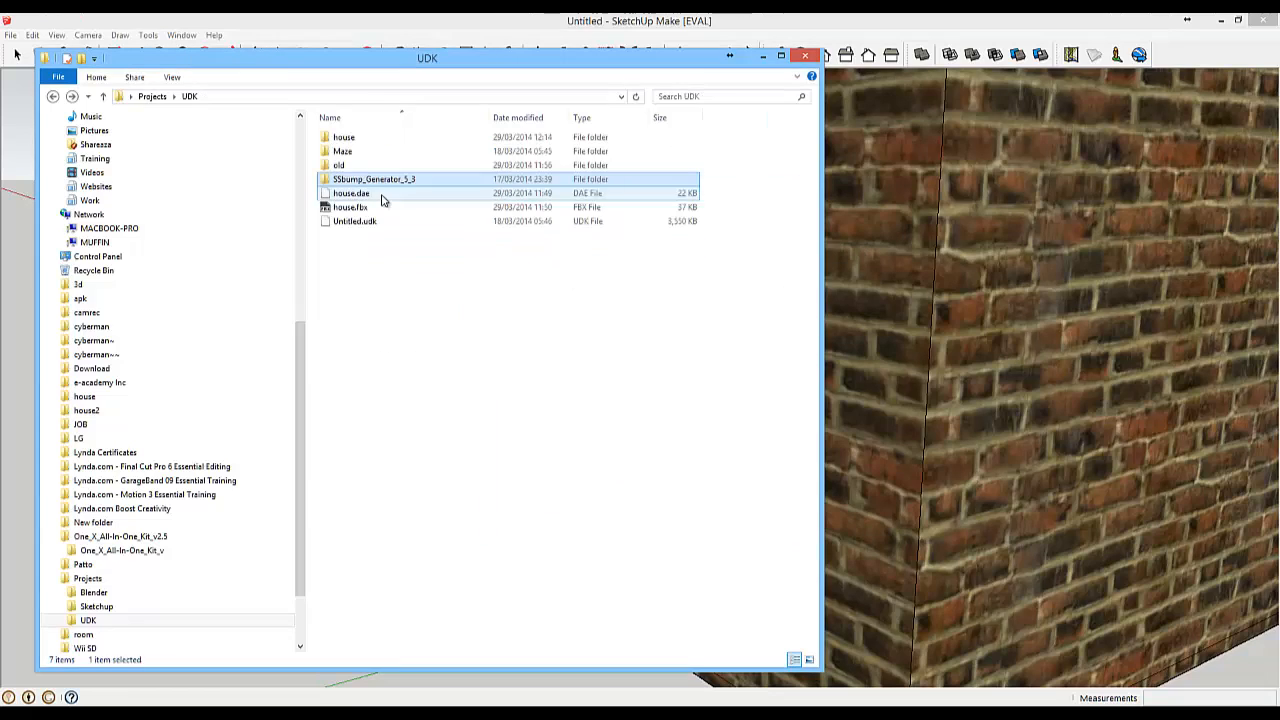
pyautogui.doubleClick(325, 140)
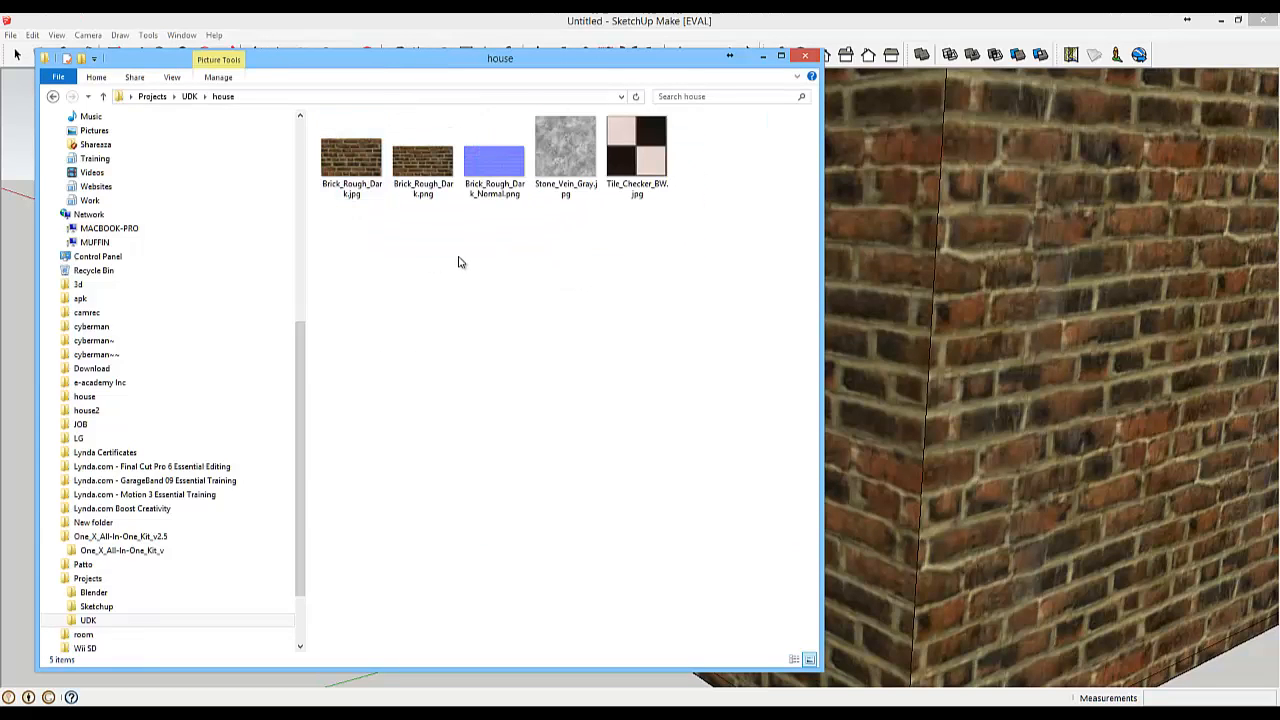
pyautogui.doubleClick(503, 180)
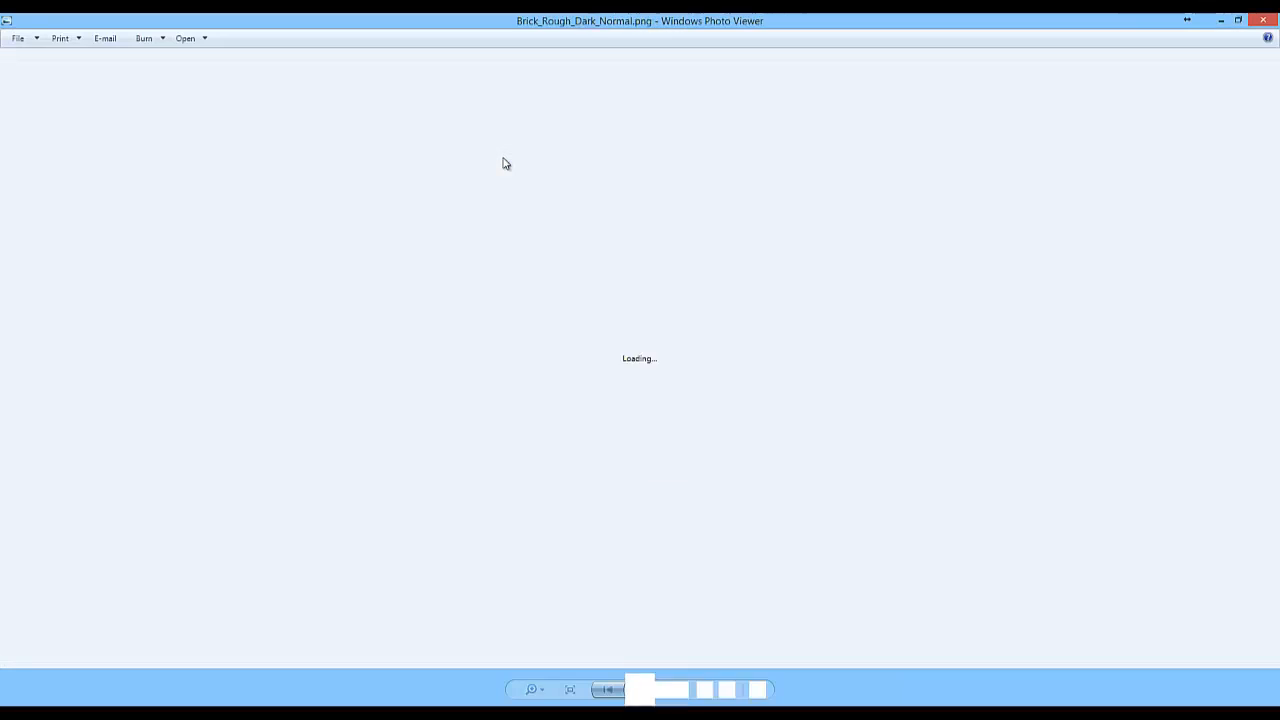
pyautogui.scroll(5, 650, 326)
pyautogui.scroll(-4, 651, 326)
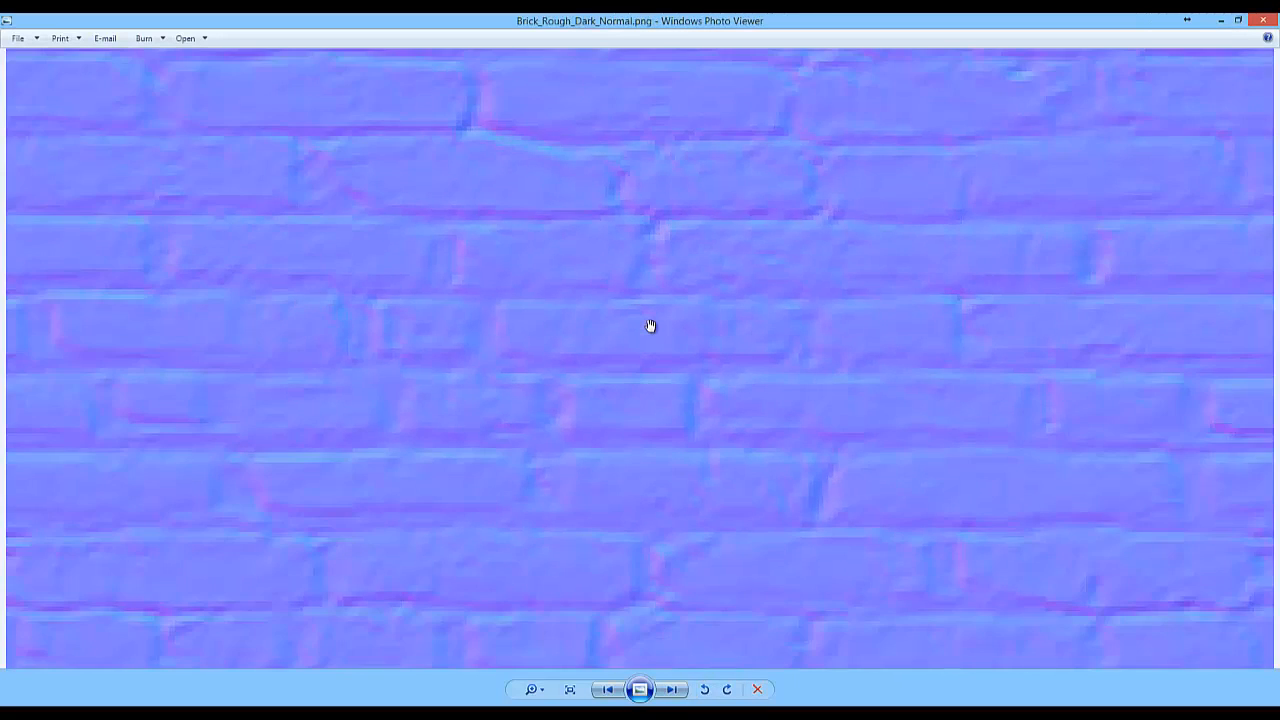
pyautogui.scroll(2, 651, 326)
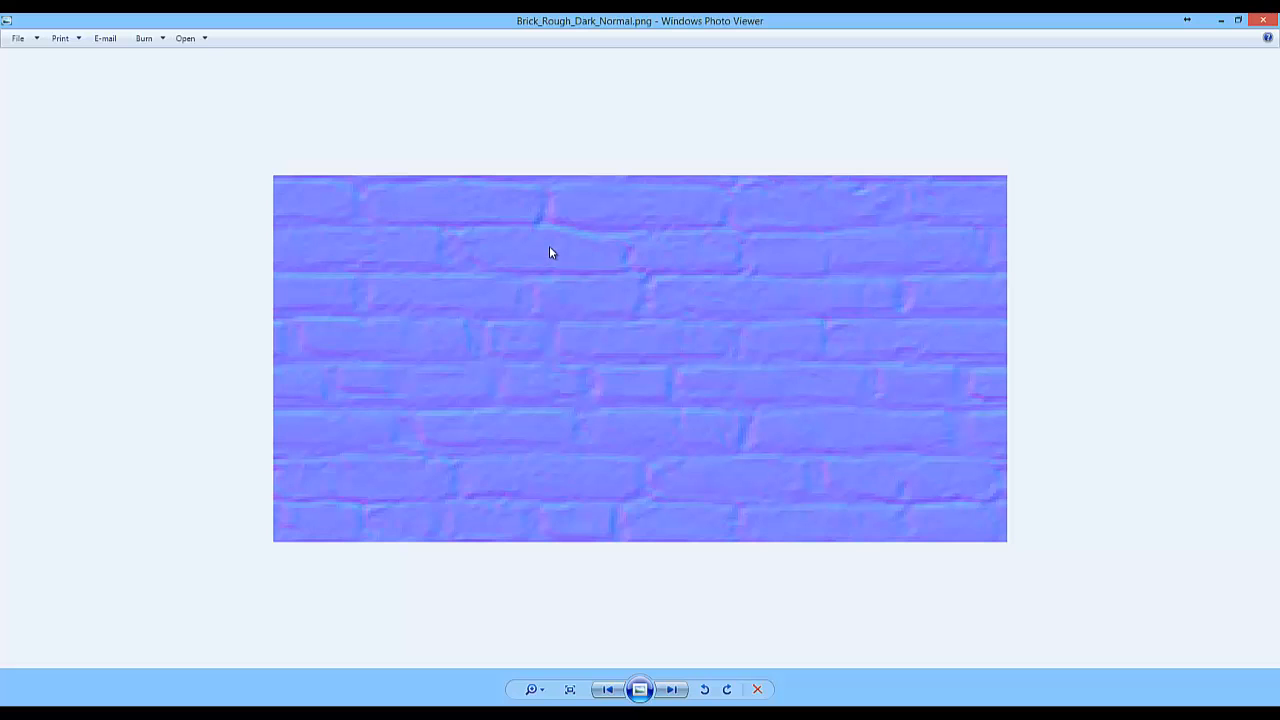
pyautogui.scroll(-5, 554, 251)
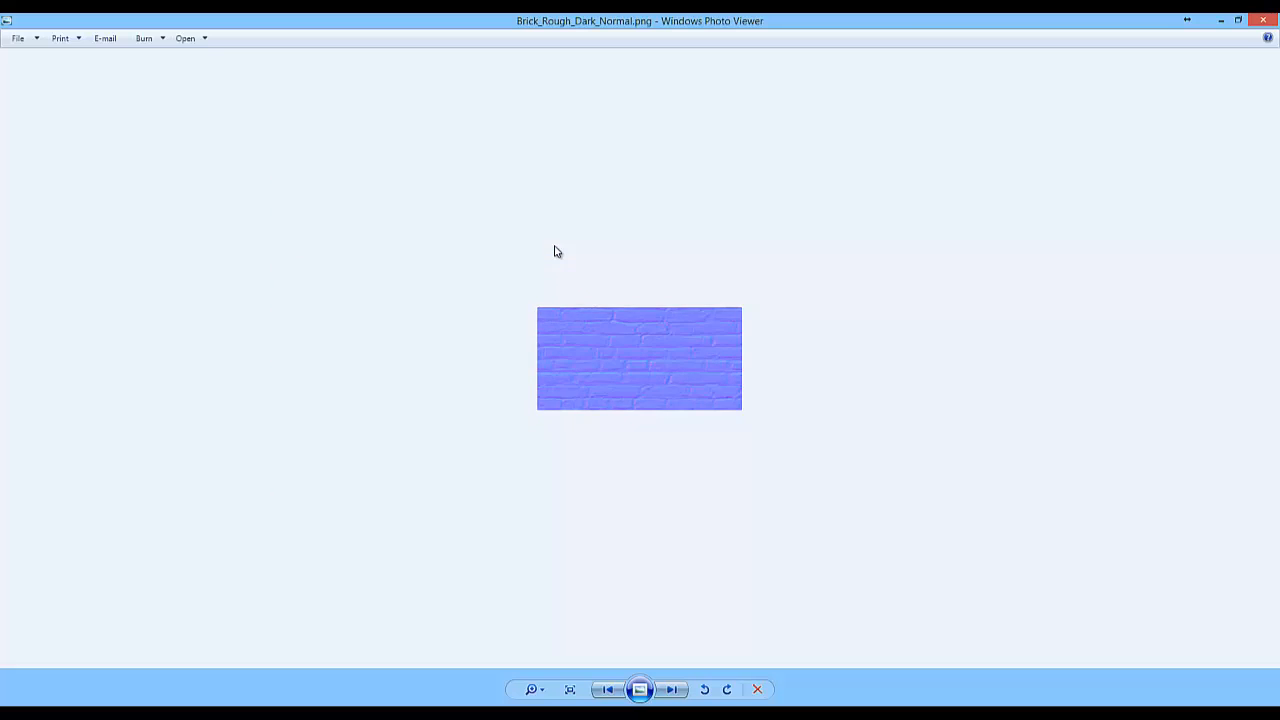
pyautogui.scroll(-1, 557, 252)
pyautogui.scroll(1, 557, 252)
pyautogui.click(1263, 20)
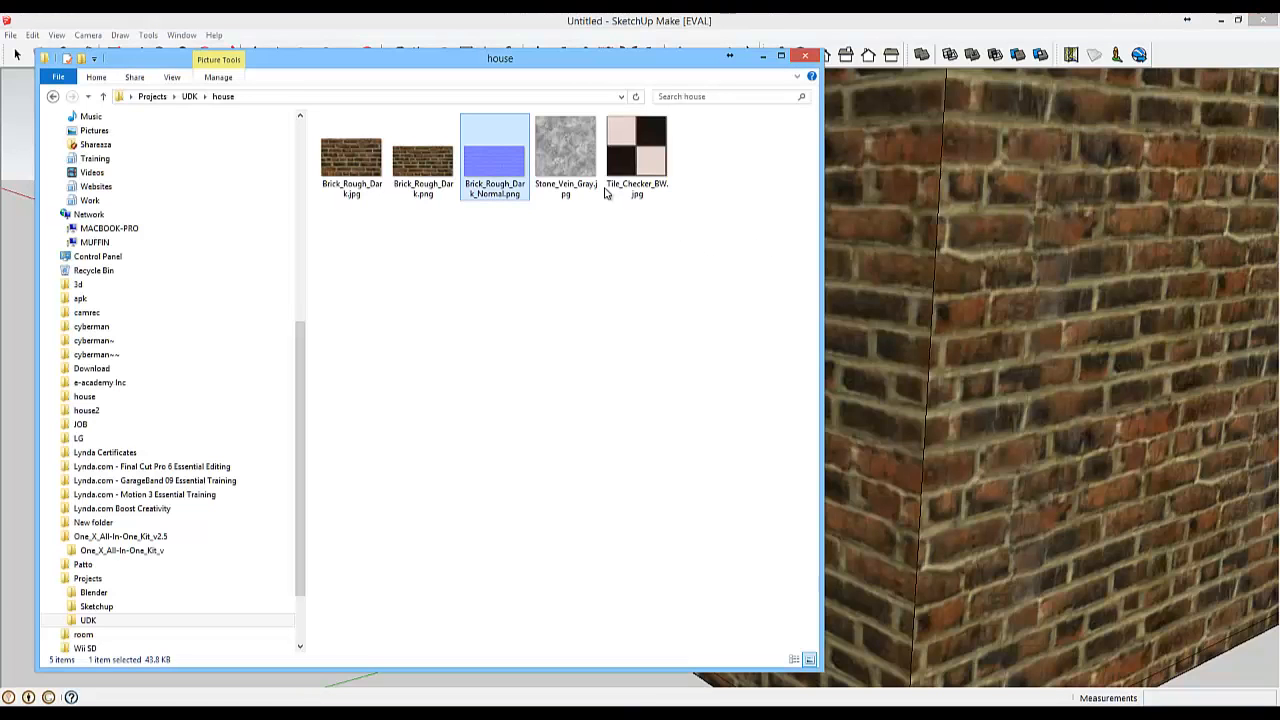
# - Open Brick_Rough_Dark_Normal.png in Photoshop and add a Levels adjustment with input black 70 and input white 175
pyautogui.moveTo(496, 162); pyautogui.dragTo(414, 70)
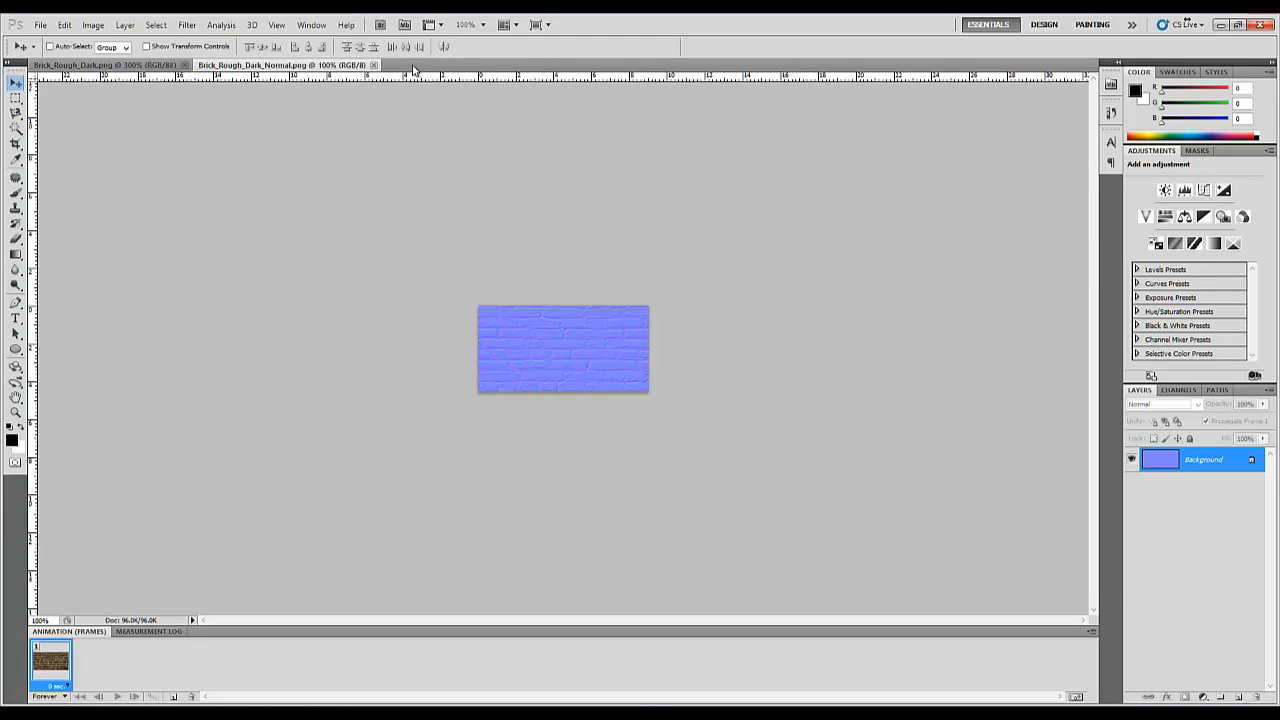
pyautogui.click(1183, 191)
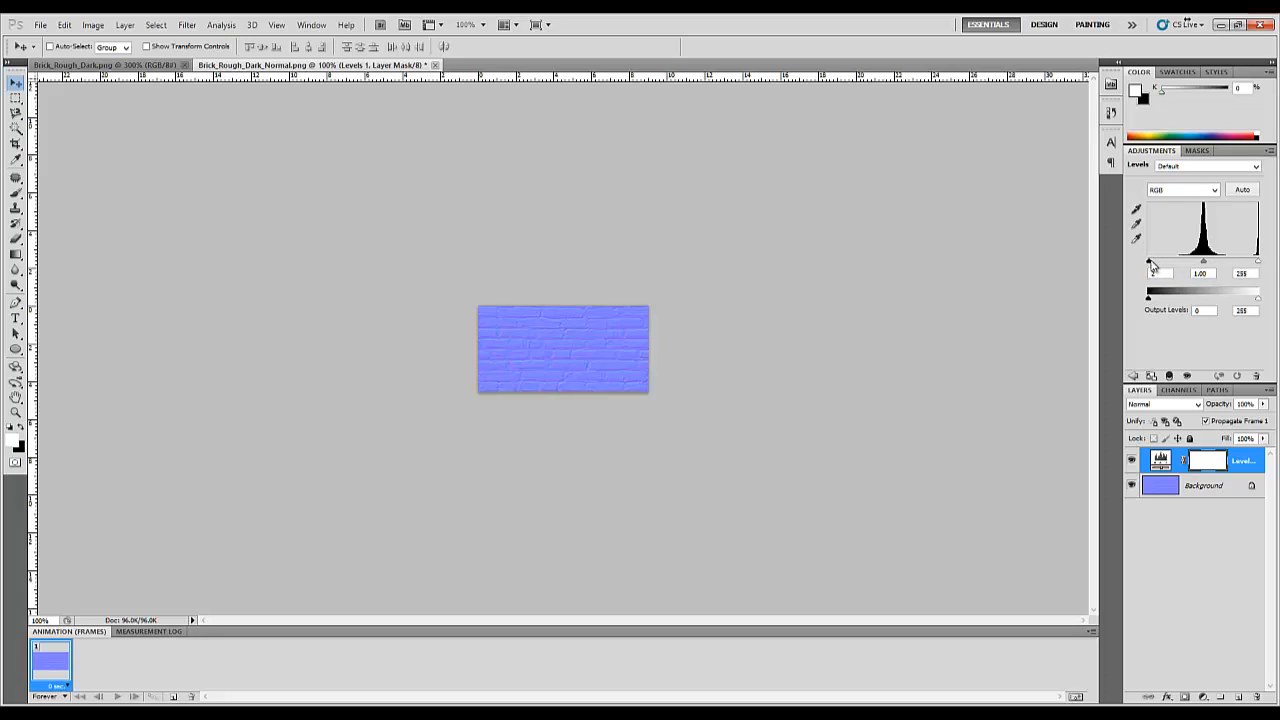
pyautogui.moveTo(1150, 263); pyautogui.dragTo(1178, 262)
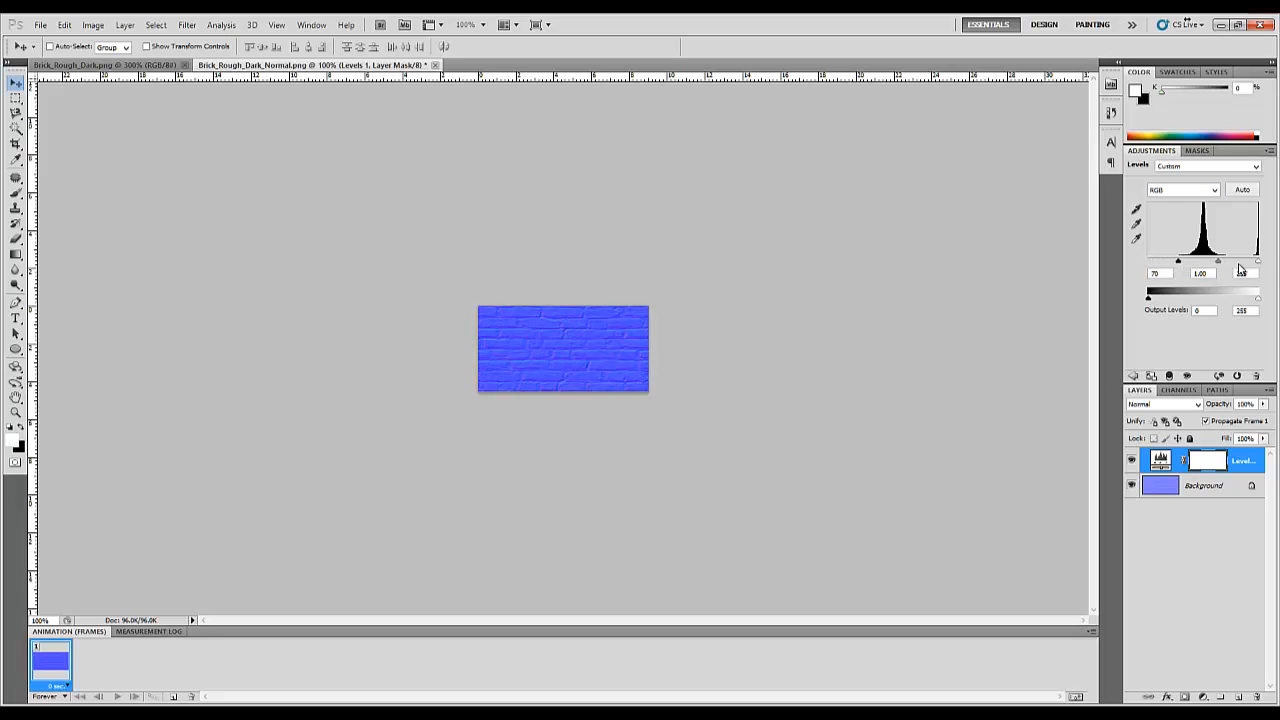
pyautogui.moveTo(1258, 263); pyautogui.dragTo(1222, 263)
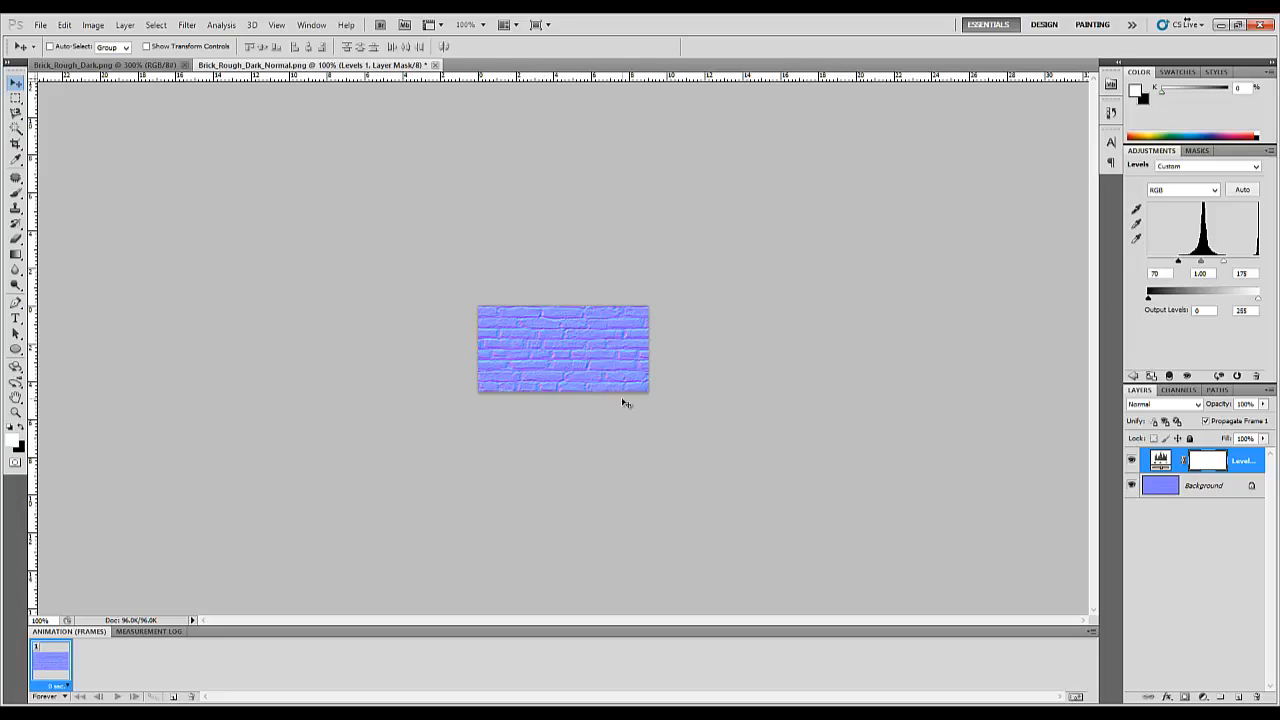
# - Save the adjusted normal map as a non-interlaced PNG in the house folder, replacing Brick_Rough_Dark_Normal.png
pyautogui.hotkey('ctrl', 'shift', 's')
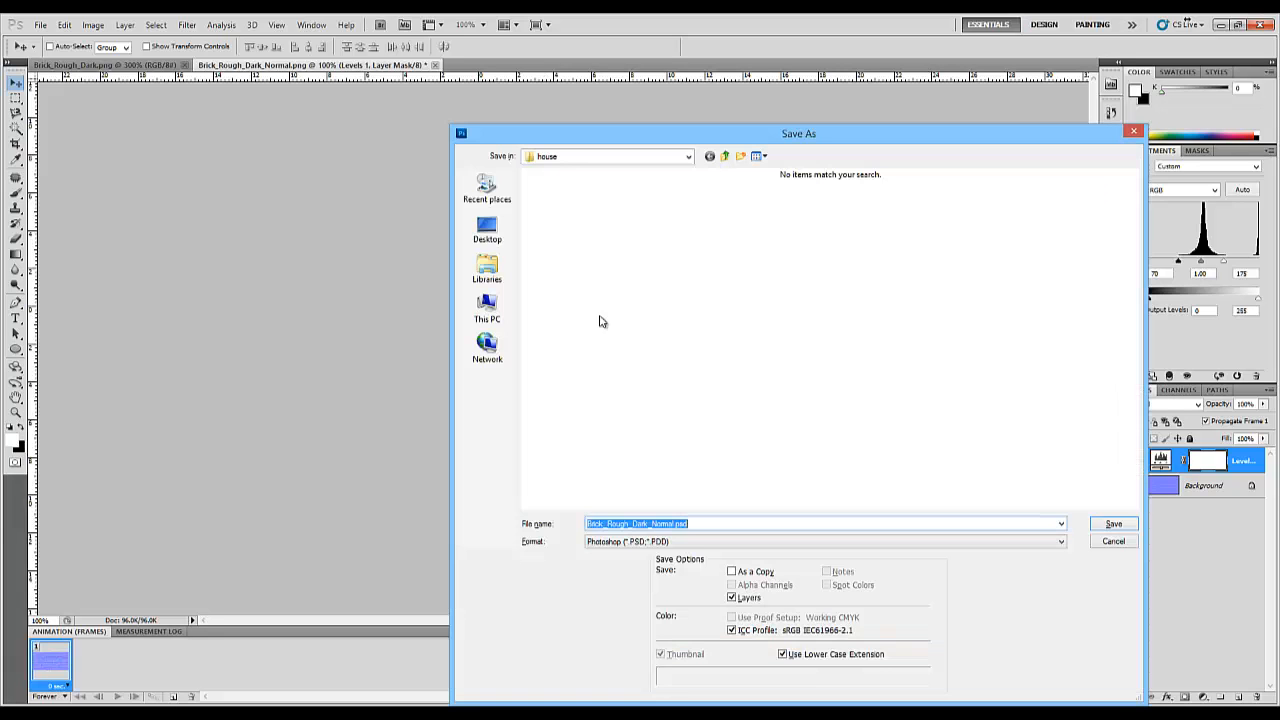
pyautogui.click(676, 546)
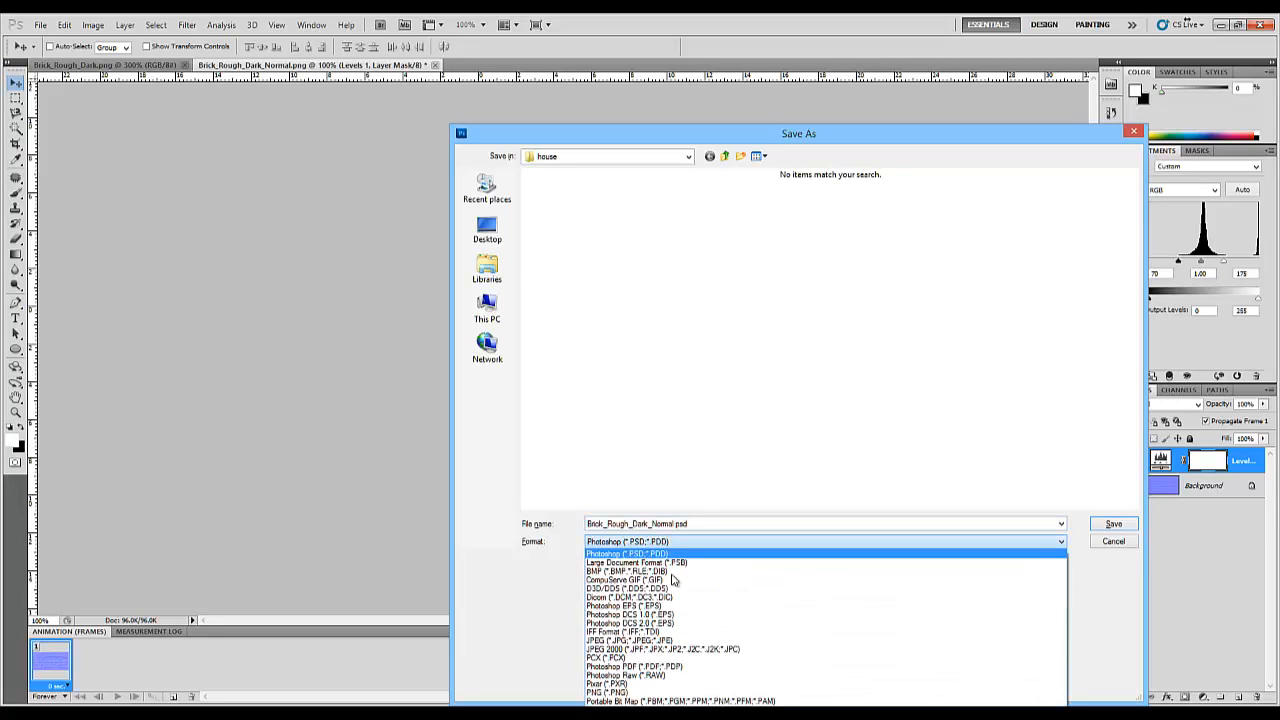
pyautogui.click(614, 698)
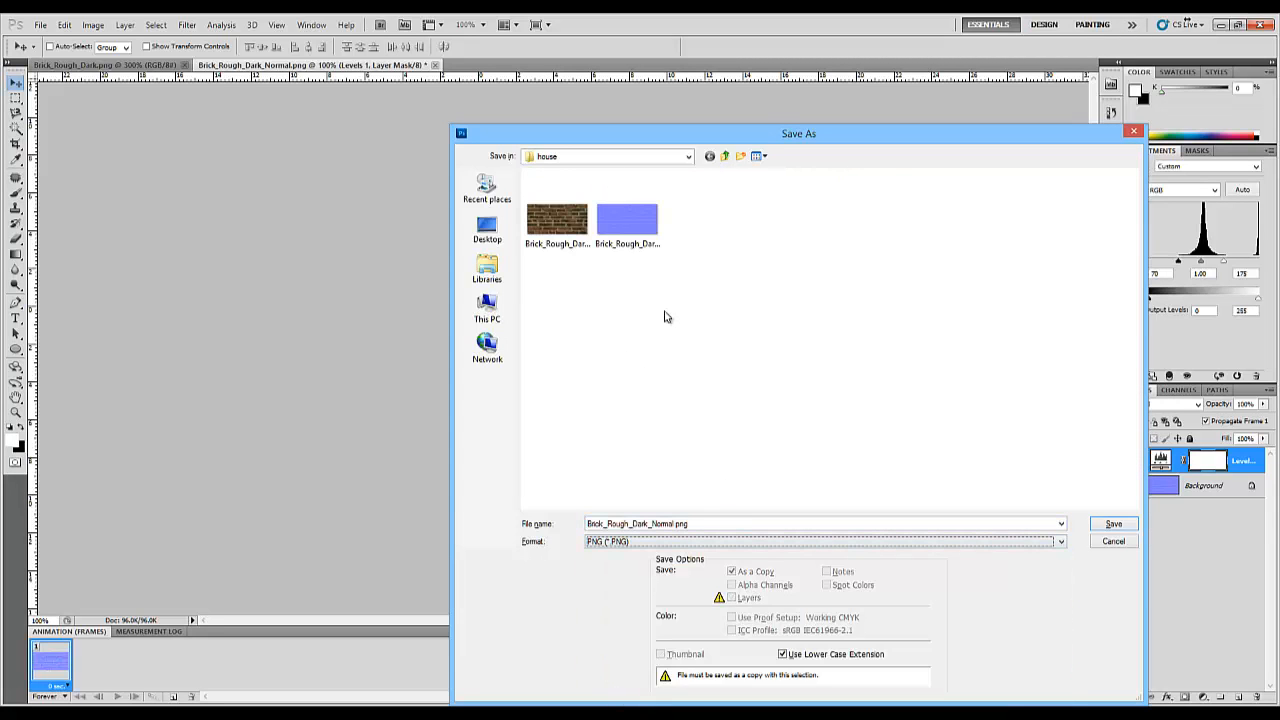
pyautogui.click(1110, 524)
pyautogui.click(610, 278)
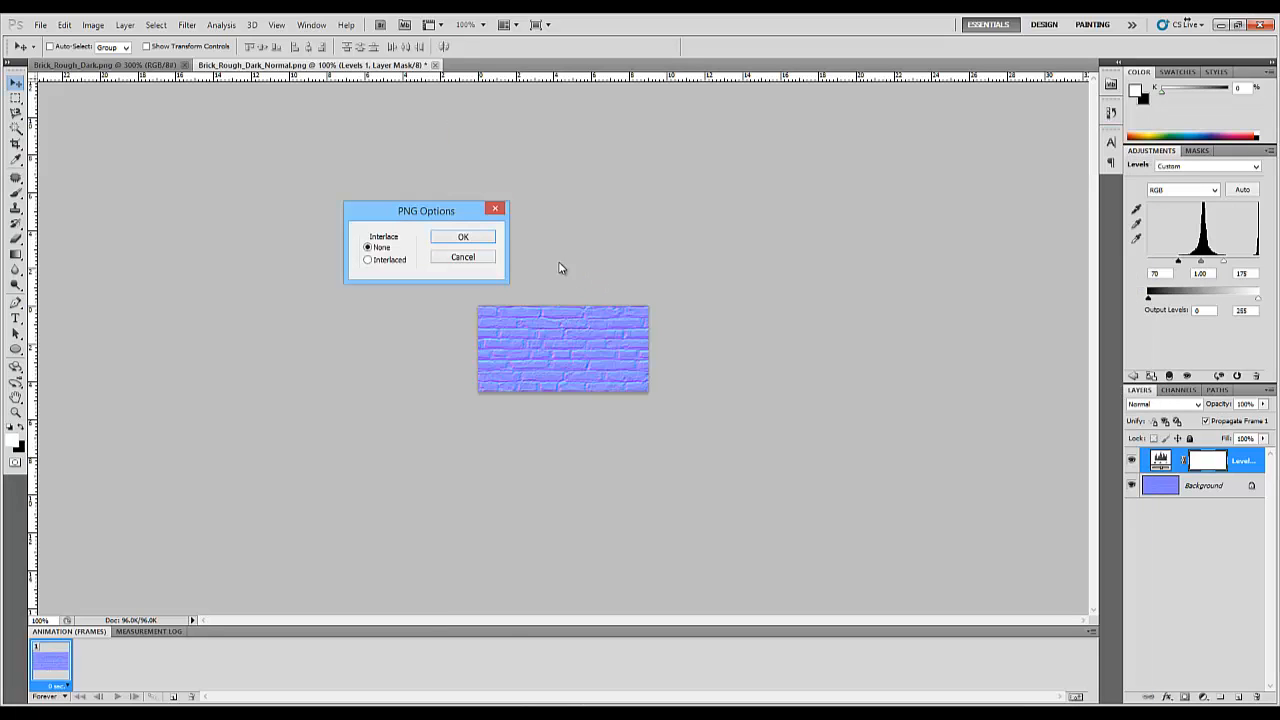
pyautogui.click(482, 240)
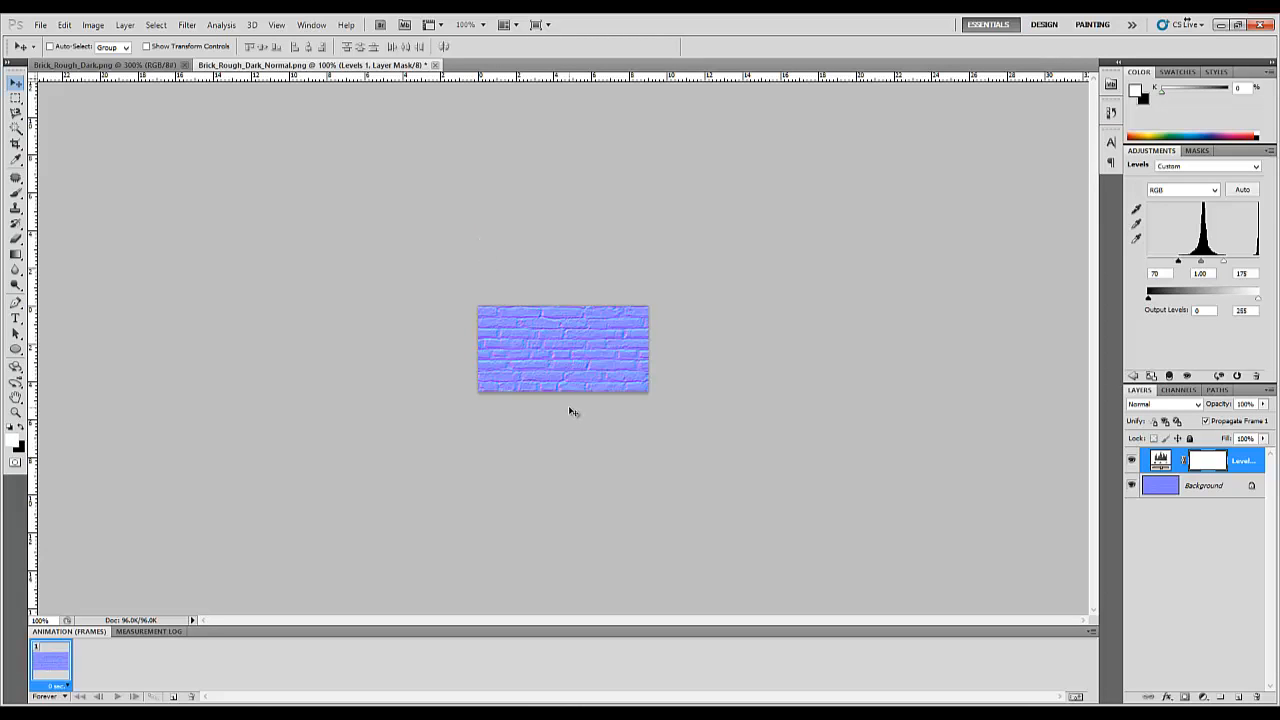
# - Switch to Unreal Development Kit and inspect the house static mesh's material slots, identifying the surfaces of element [1]
pyautogui.hotkey('alt', 'Tab')
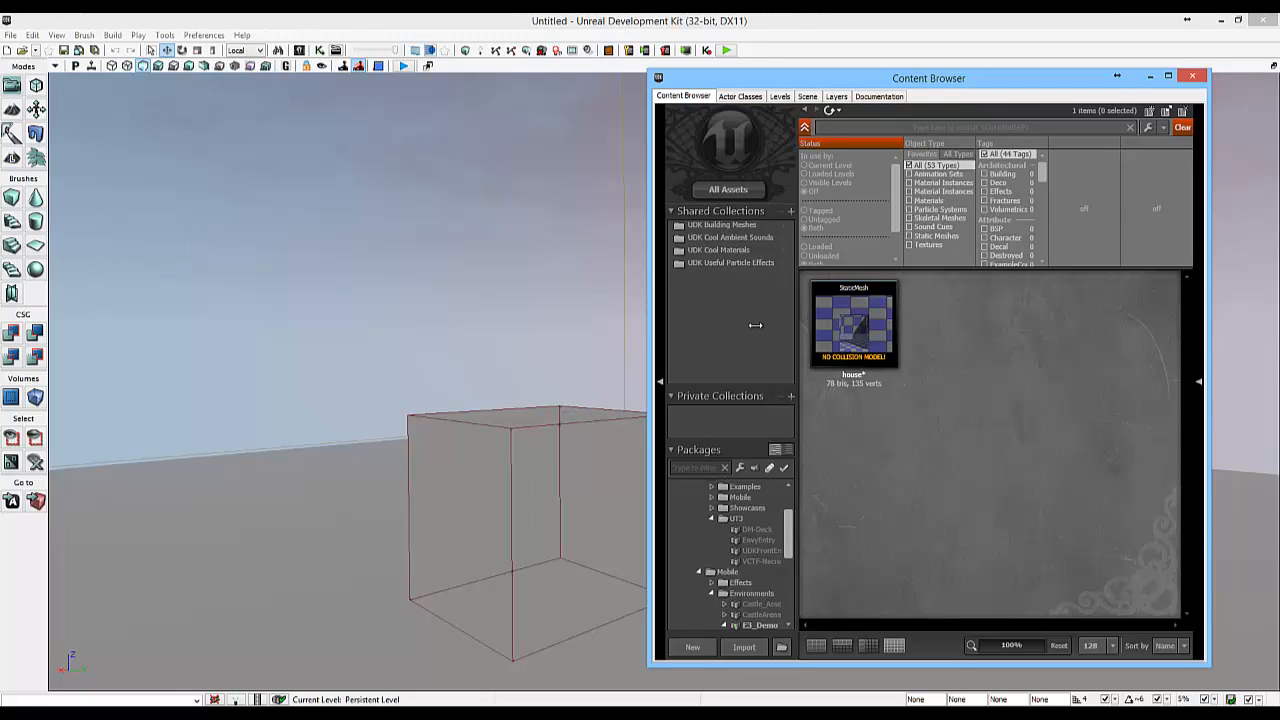
pyautogui.doubleClick(847, 340)
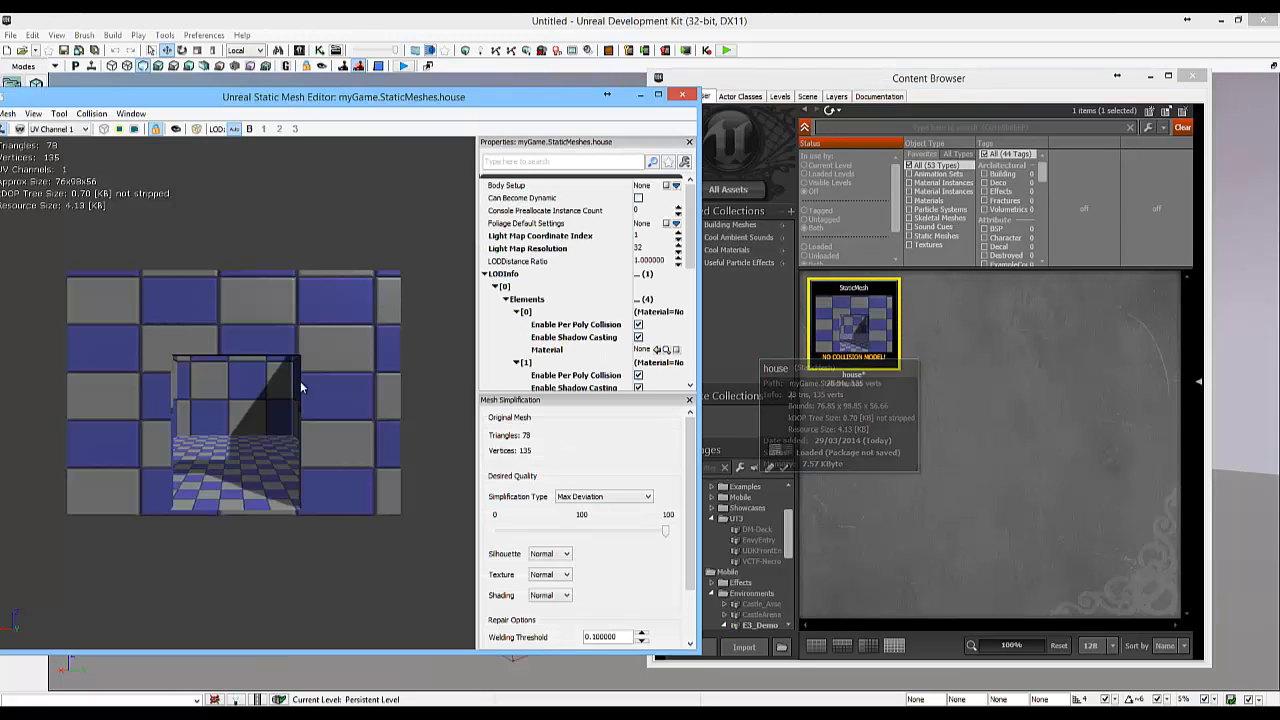
pyautogui.moveTo(300, 381); pyautogui.dragTo(125, 349)
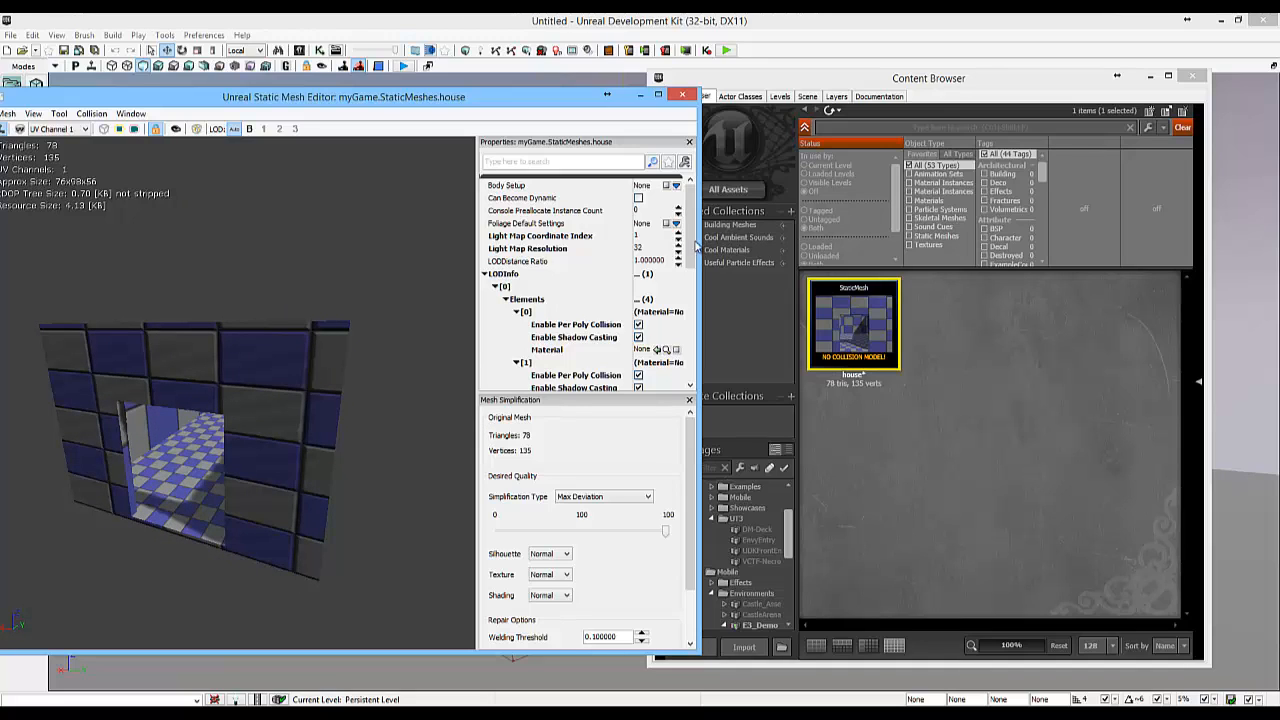
pyautogui.moveTo(692, 248); pyautogui.dragTo(700, 317)
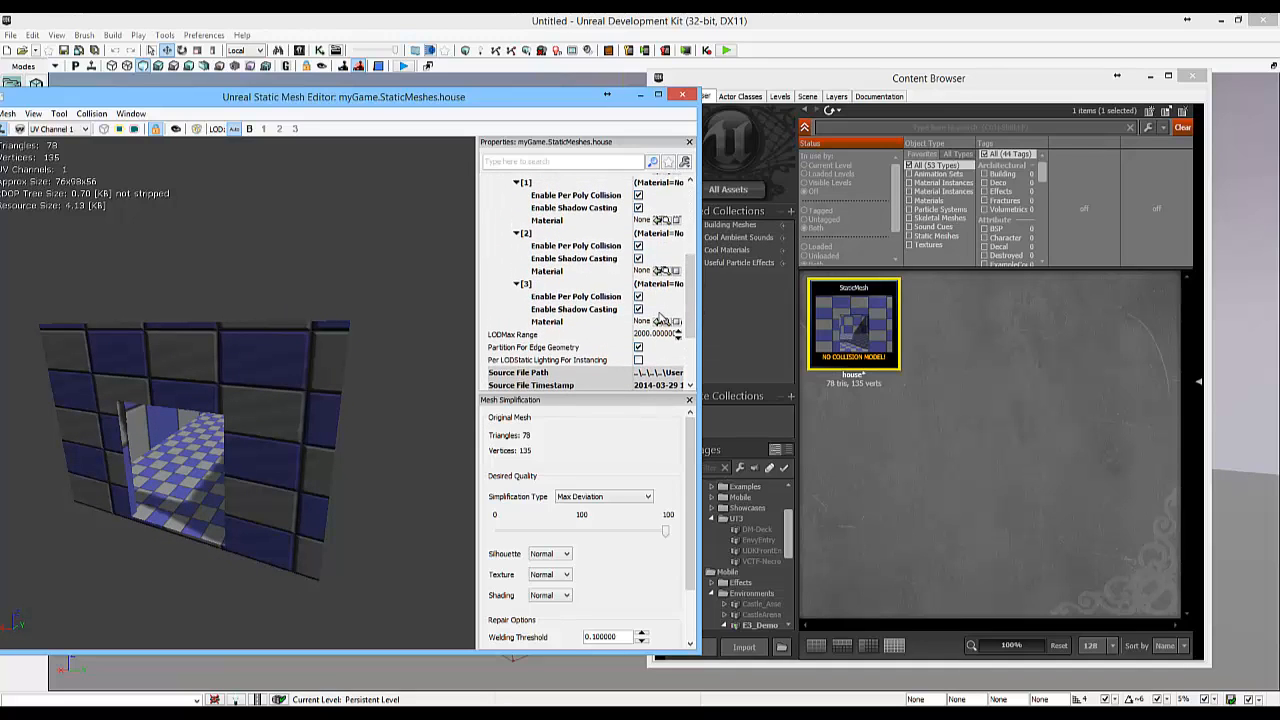
pyautogui.click(552, 224)
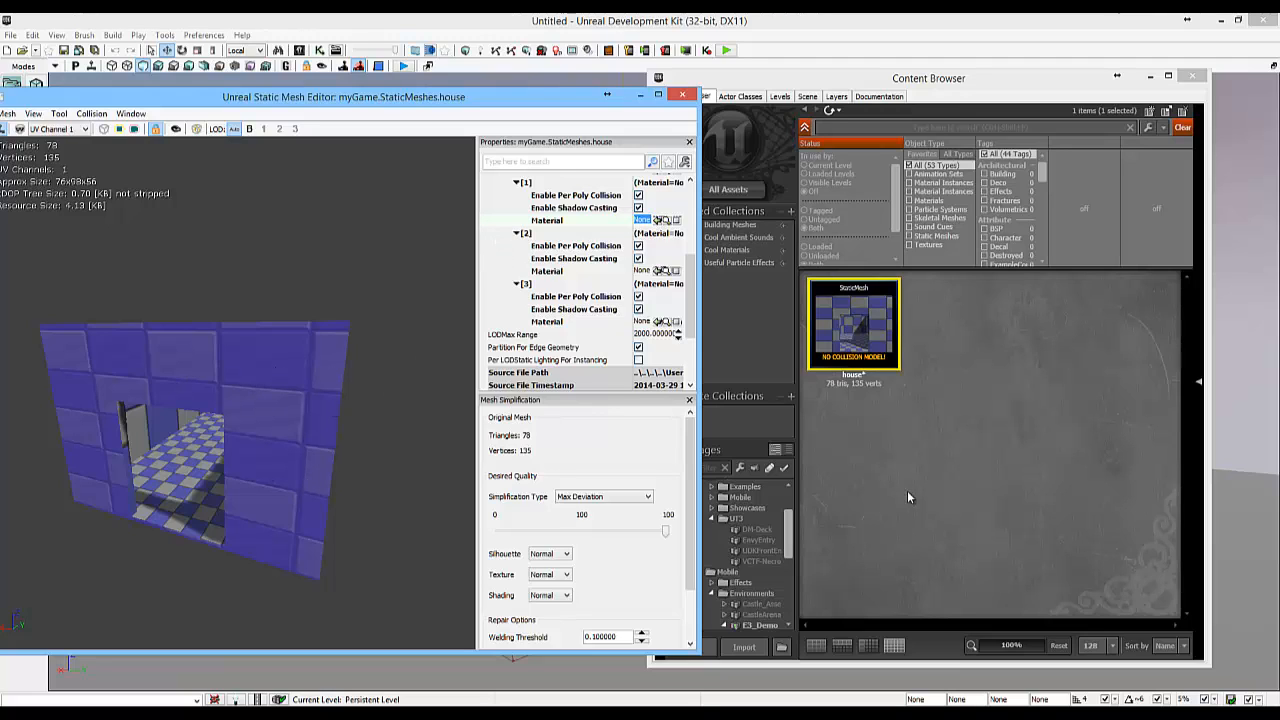
pyautogui.click(682, 94)
pyautogui.click(884, 439)
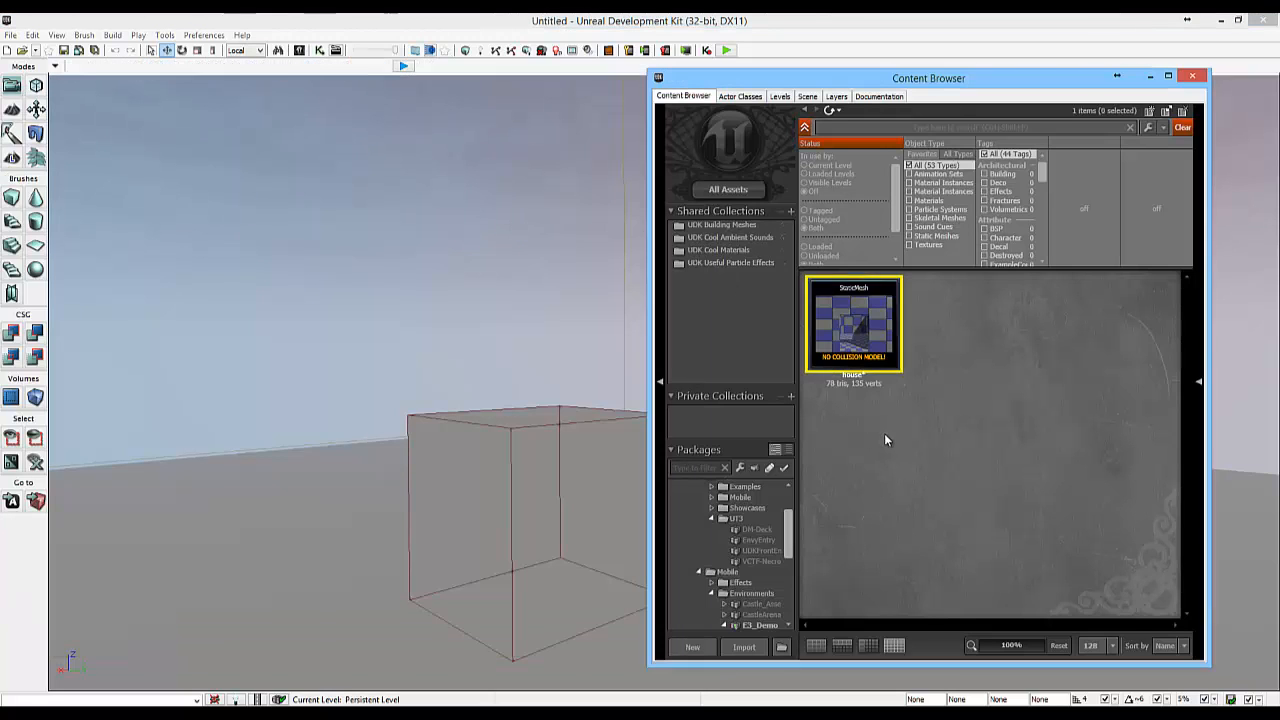
# - Choose Brick_Rough_Dark.png and Brick_Rough_Dark_Normal.png from the Projects > UDK > house folder as the files to import
pyautogui.click(751, 652)
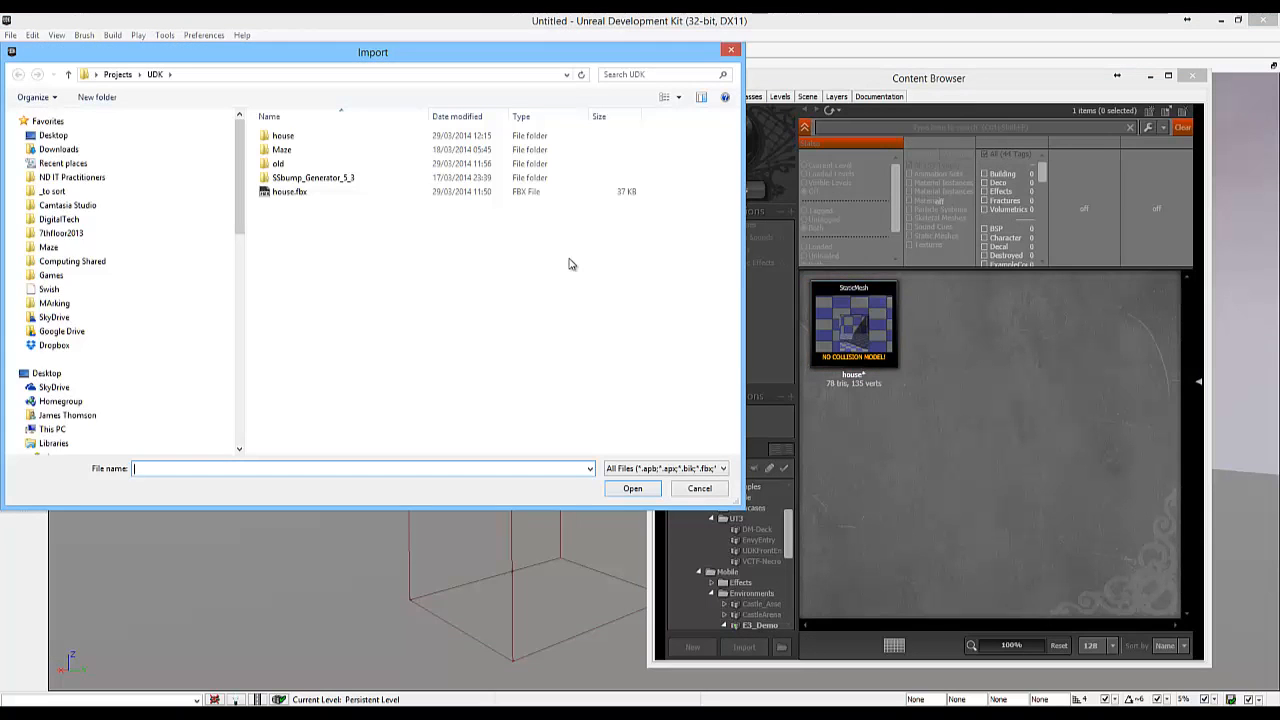
pyautogui.doubleClick(270, 140)
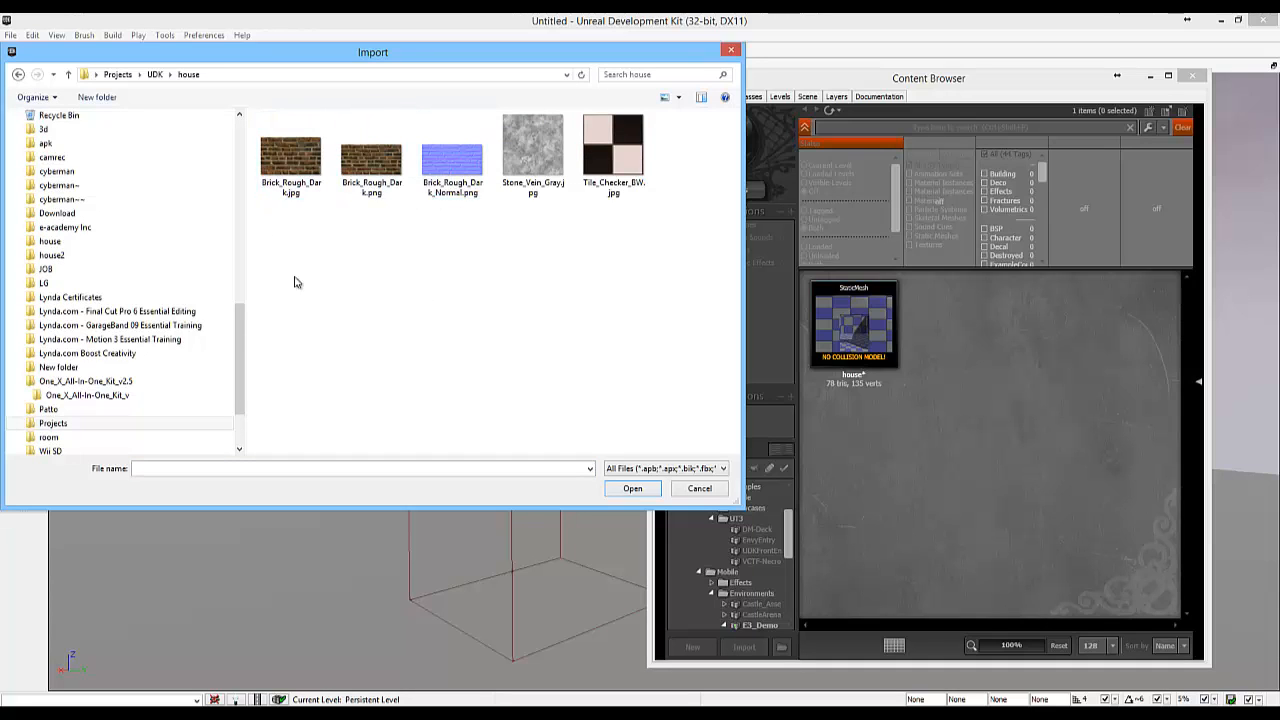
pyautogui.click(388, 172)
pyautogui.click(448, 170)
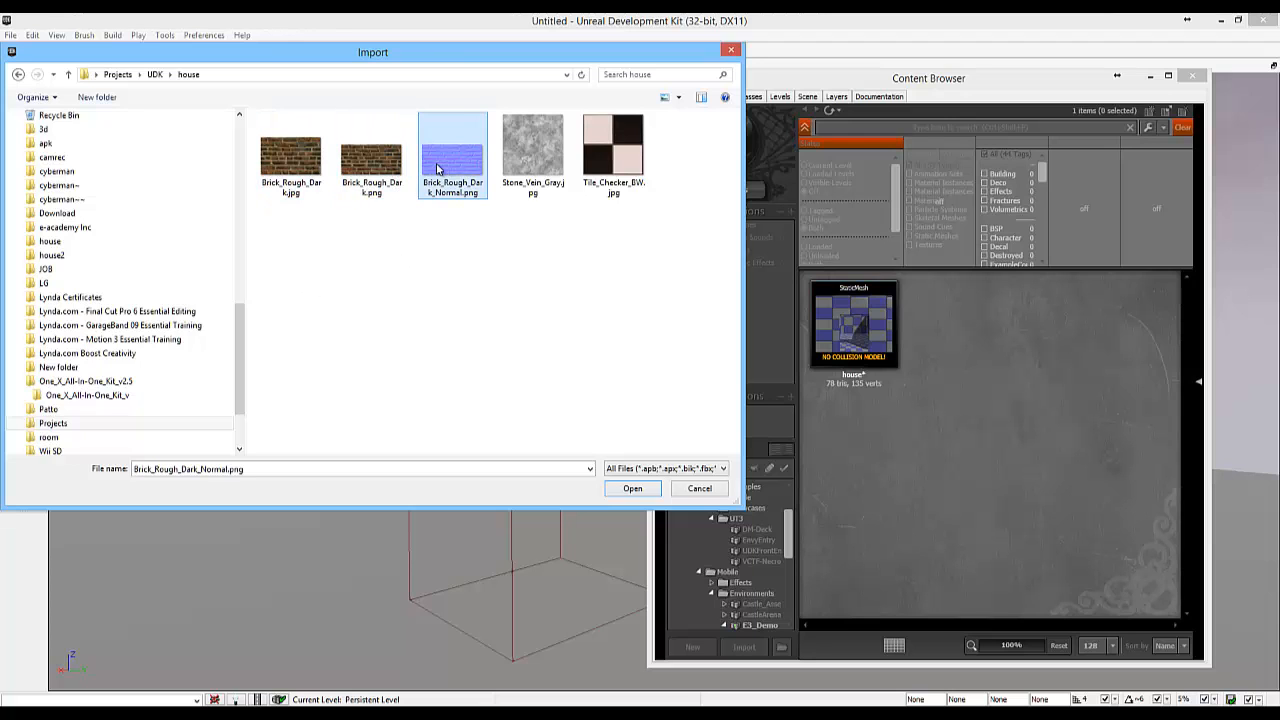
pyautogui.keyDown('ctrl'); pyautogui.click(367, 165); pyautogui.keyUp('ctrl')
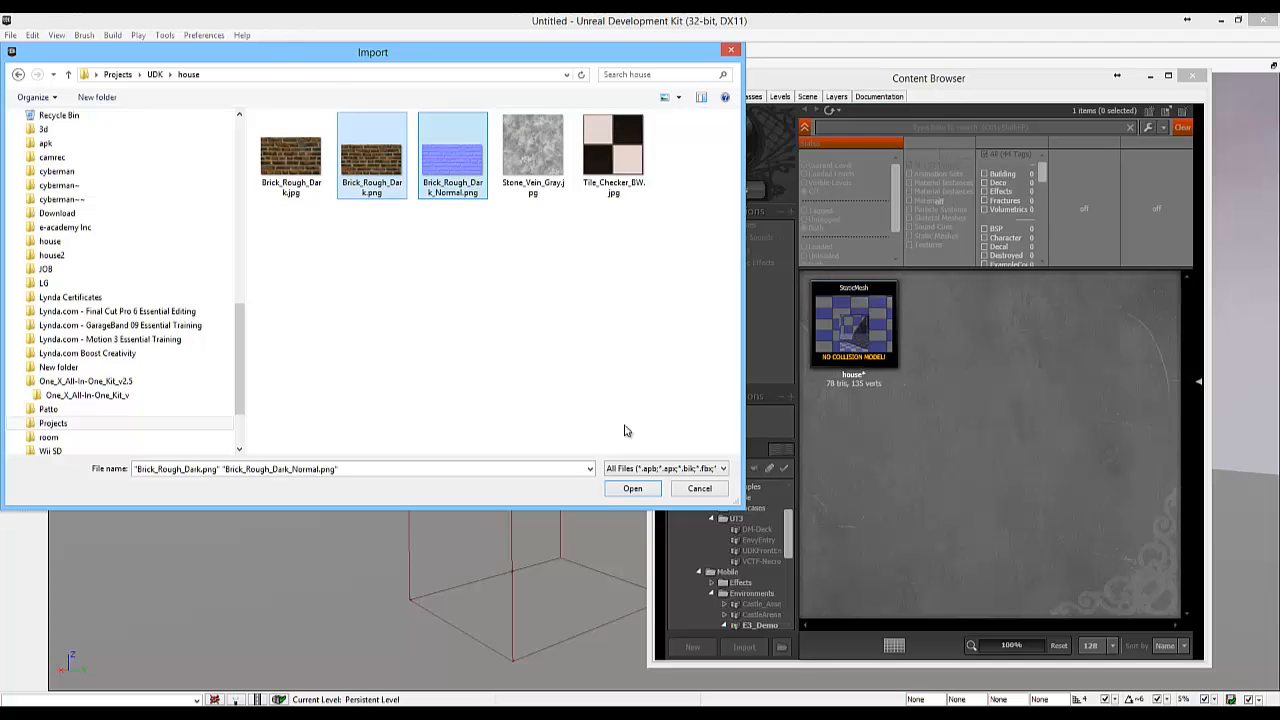
pyautogui.click(632, 488)
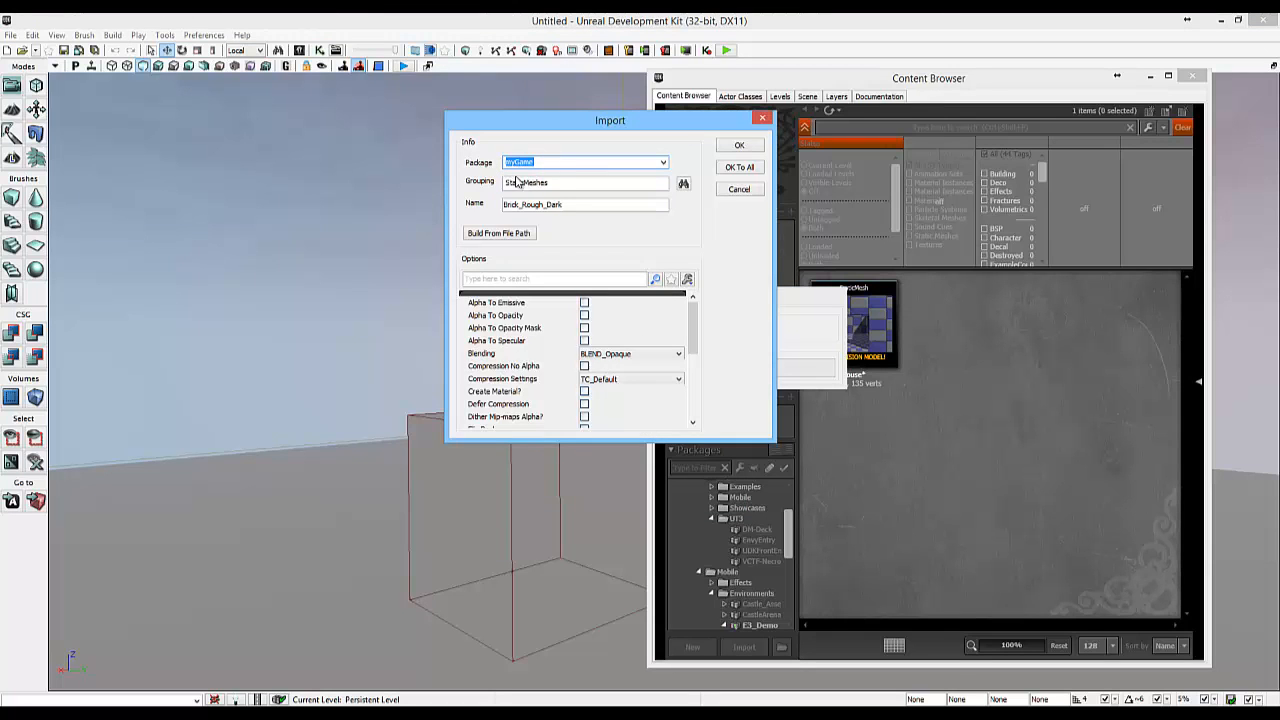
# - Import both brick images into the myGame package with the grouping set to Textures
pyautogui.click(563, 183)
pyautogui.moveTo(465, 181); pyautogui.dragTo(385, 186)
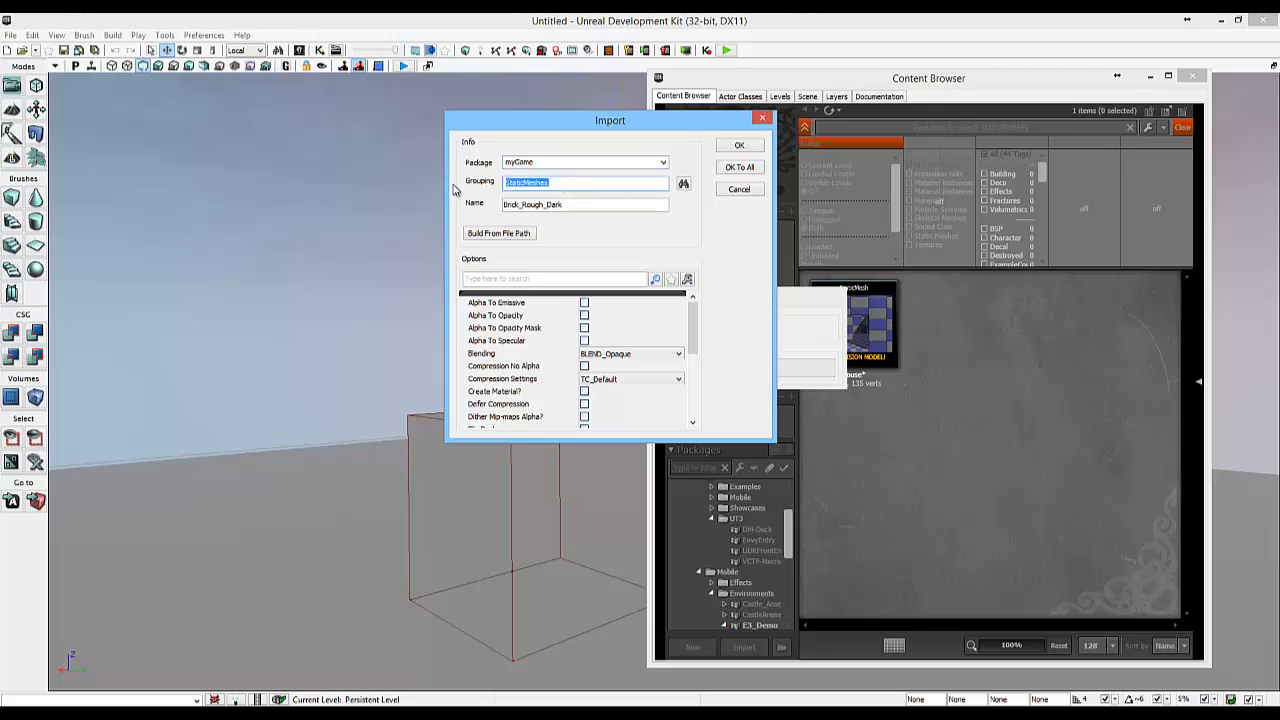
pyautogui.write('Textures')
pyautogui.click(734, 150)
pyautogui.click(737, 148)
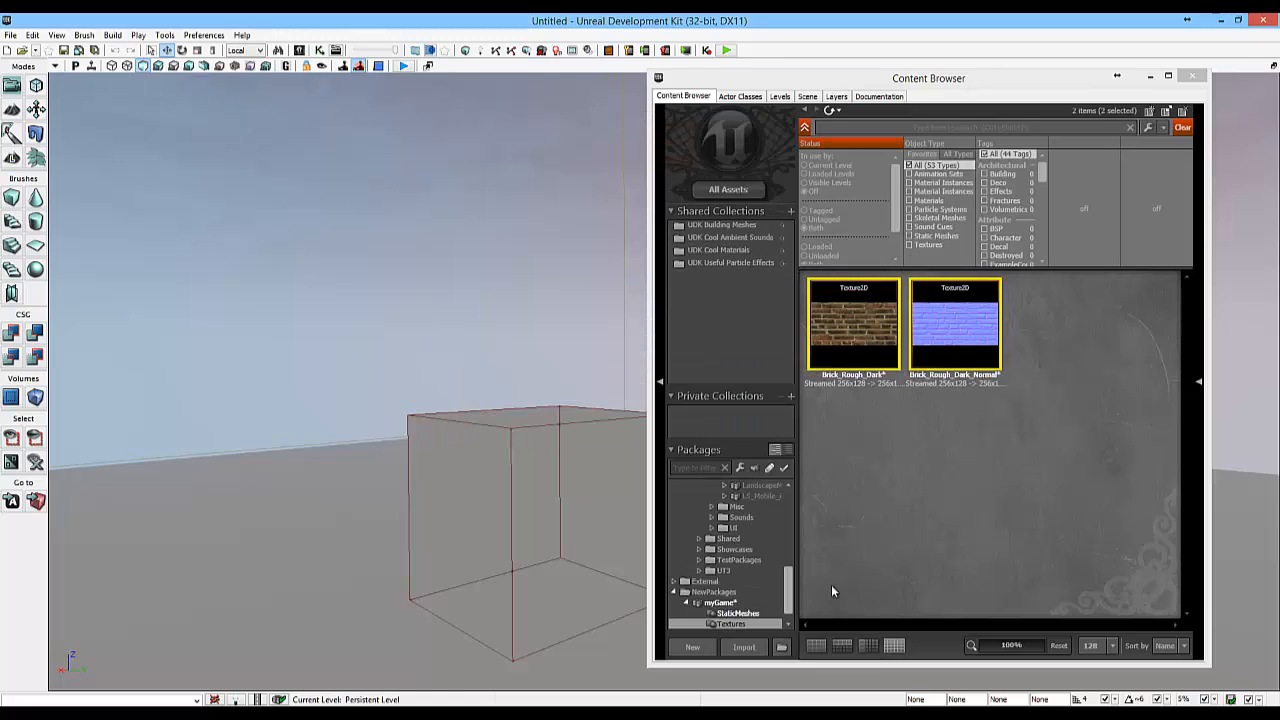
# - Create a new material from the Brick_Rough_Dark texture in the myGame package, with grouping Materials and name Brick_Rough_Dark_Mat
pyautogui.click(790, 623)
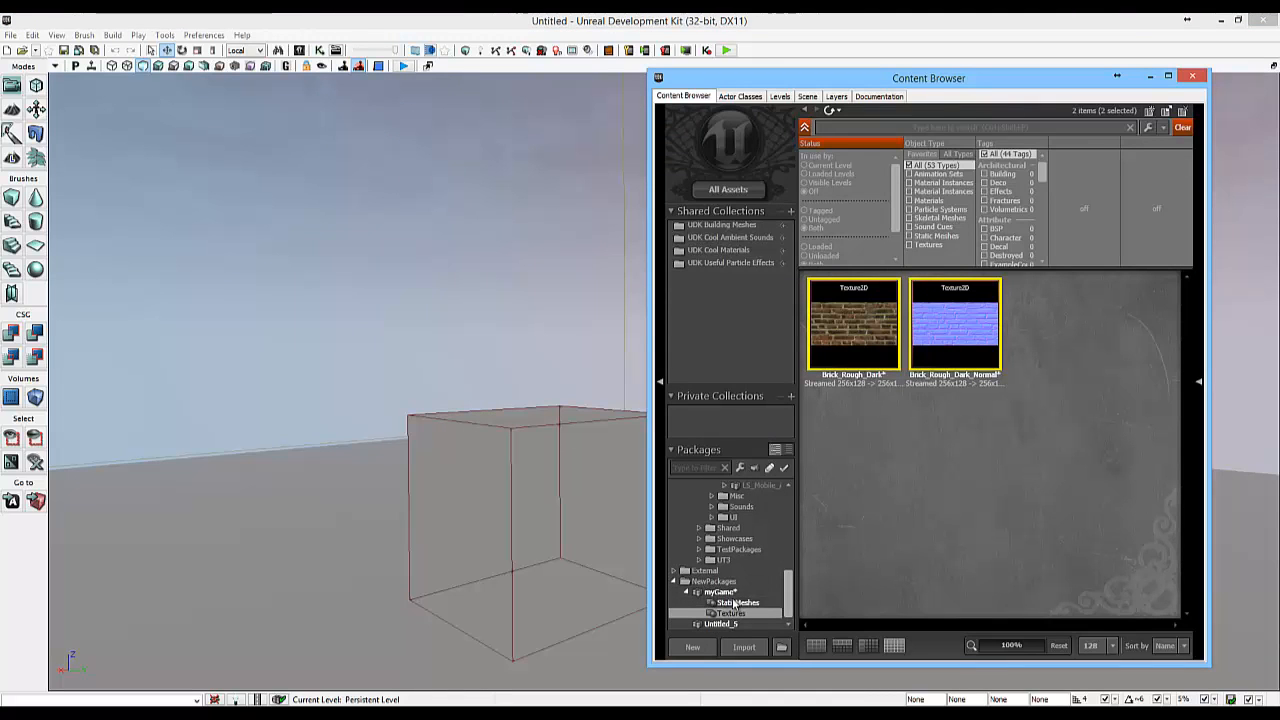
pyautogui.click(927, 468)
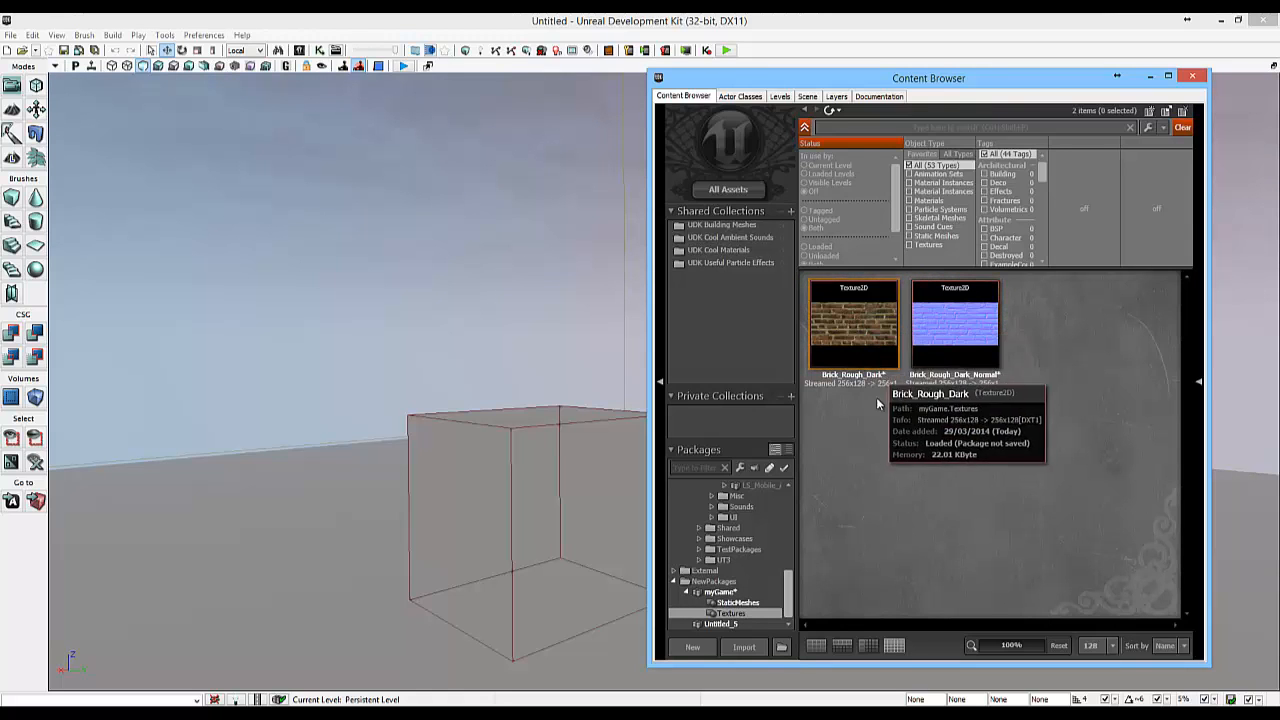
pyautogui.click(835, 331)
pyautogui.rightClick(835, 331)
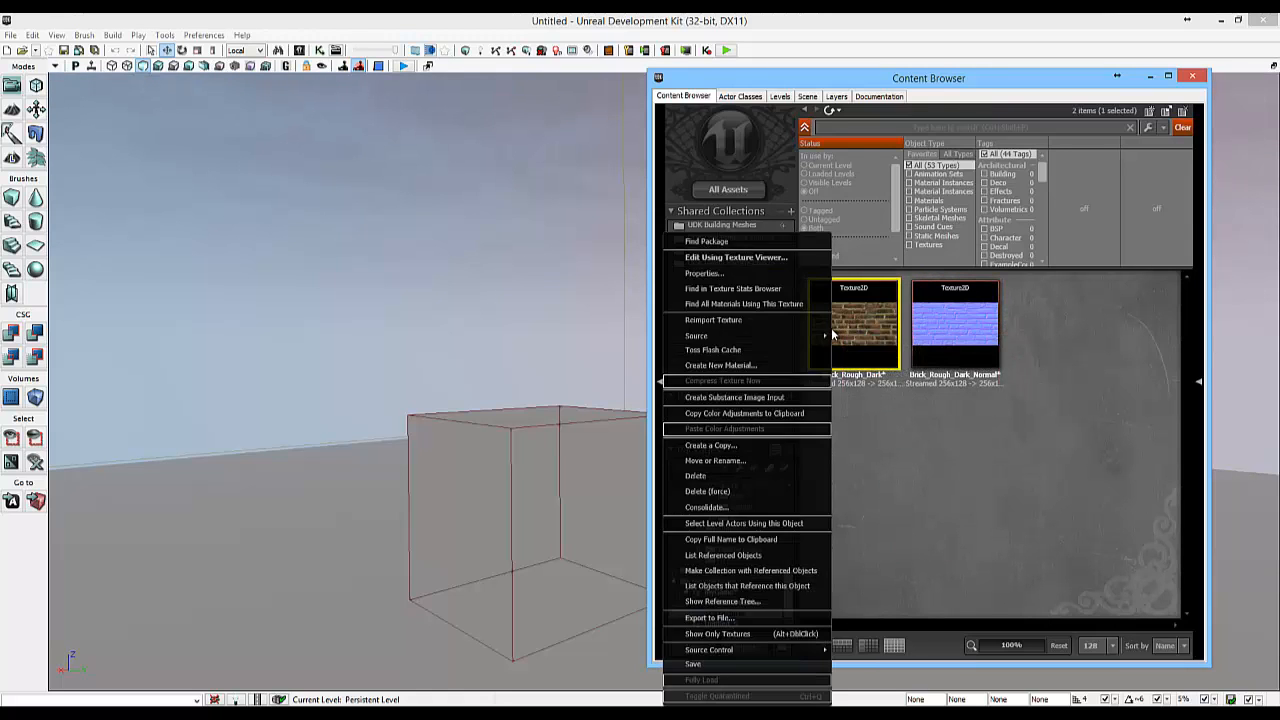
pyautogui.click(763, 364)
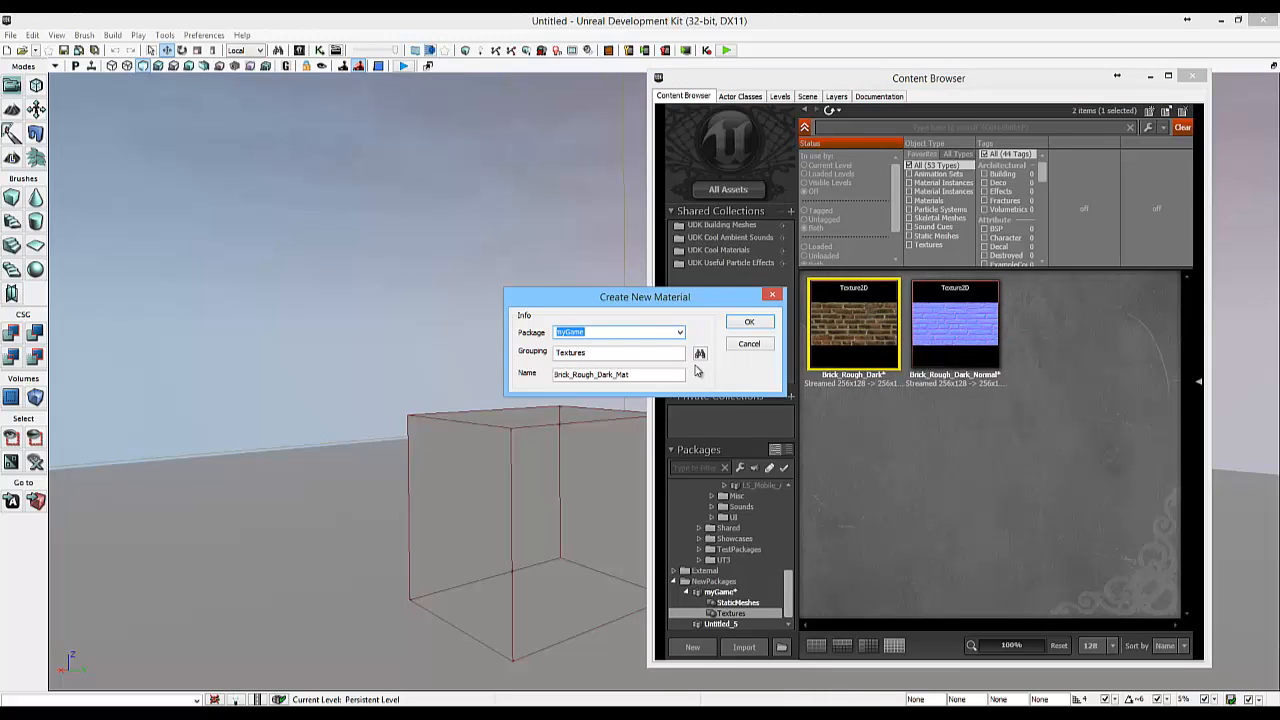
pyautogui.moveTo(606, 352); pyautogui.dragTo(426, 351)
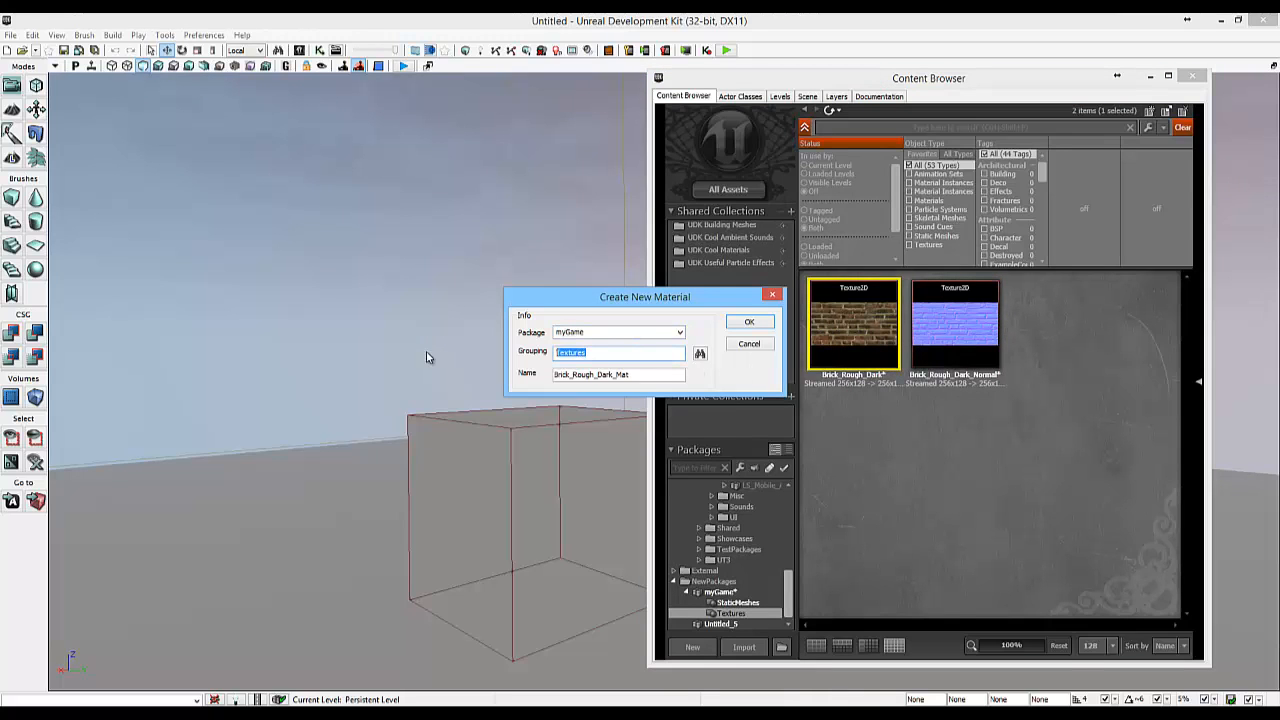
pyautogui.write('Materials')
pyautogui.click(745, 322)
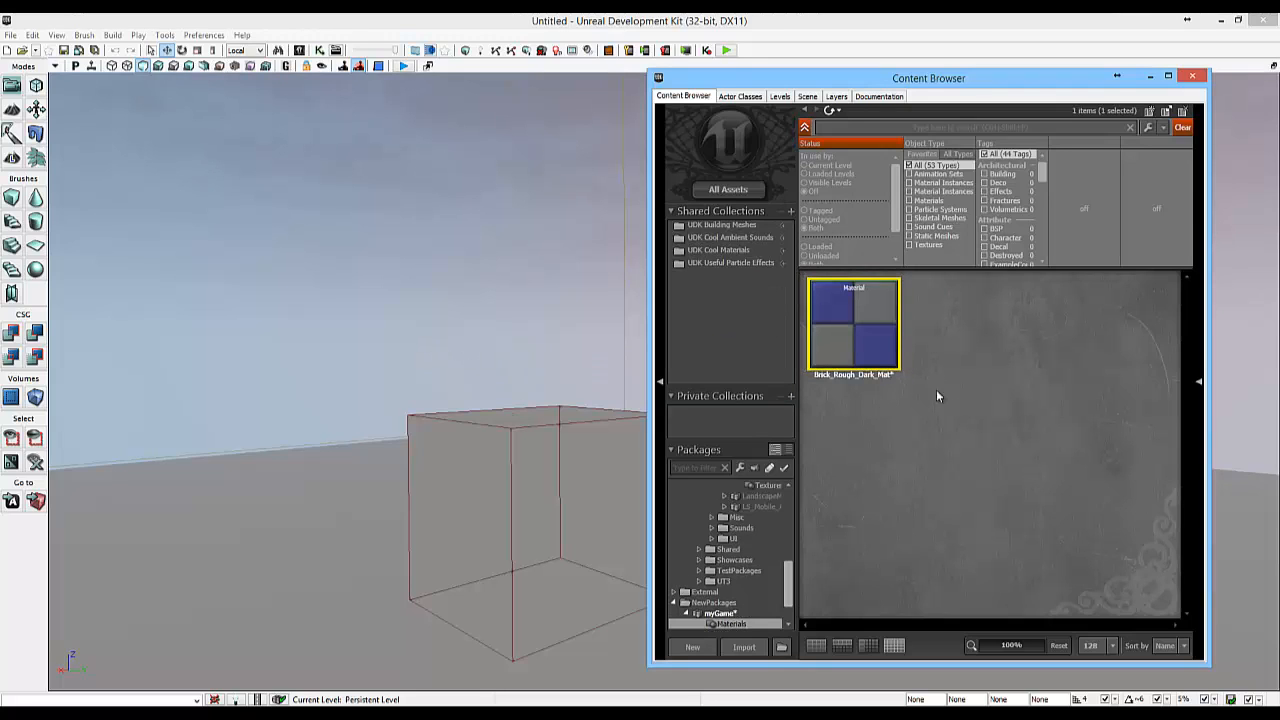
# - Open Brick_Rough_Dark_Mat for editing, connect its brick texture sample to Diffuse, apply the change and close the material editor
pyautogui.doubleClick(842, 327)
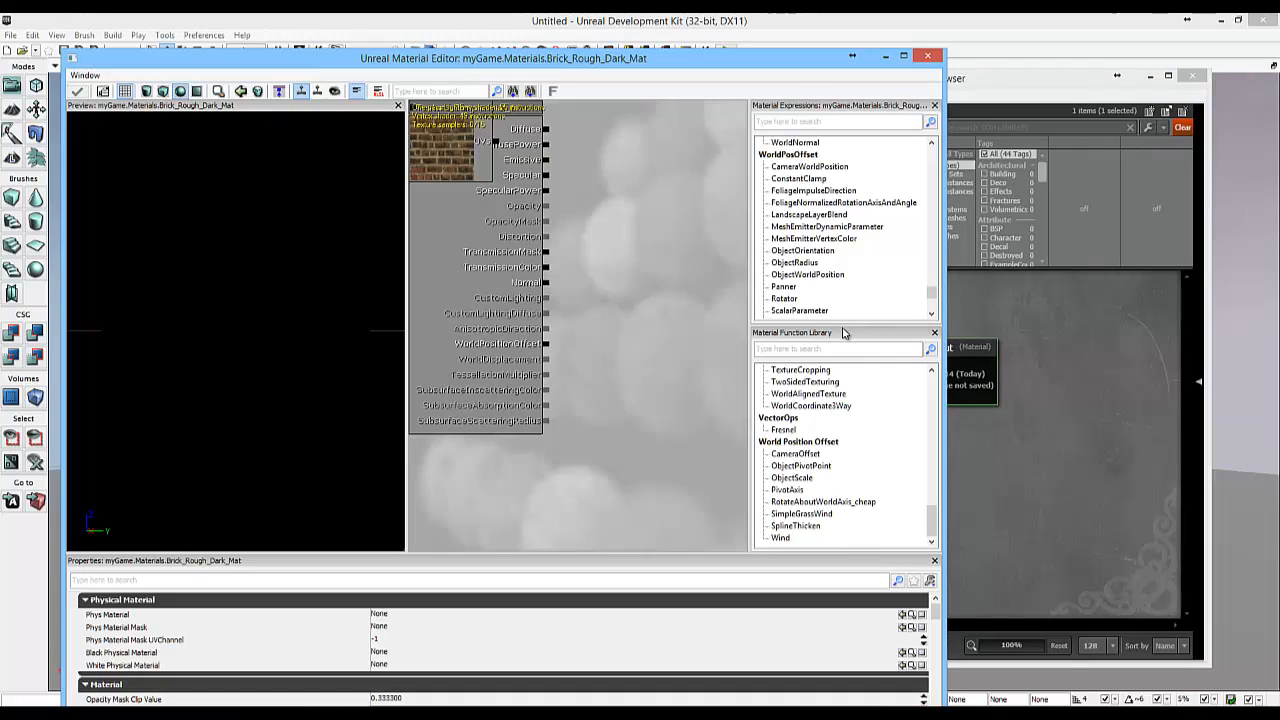
pyautogui.click(432, 149)
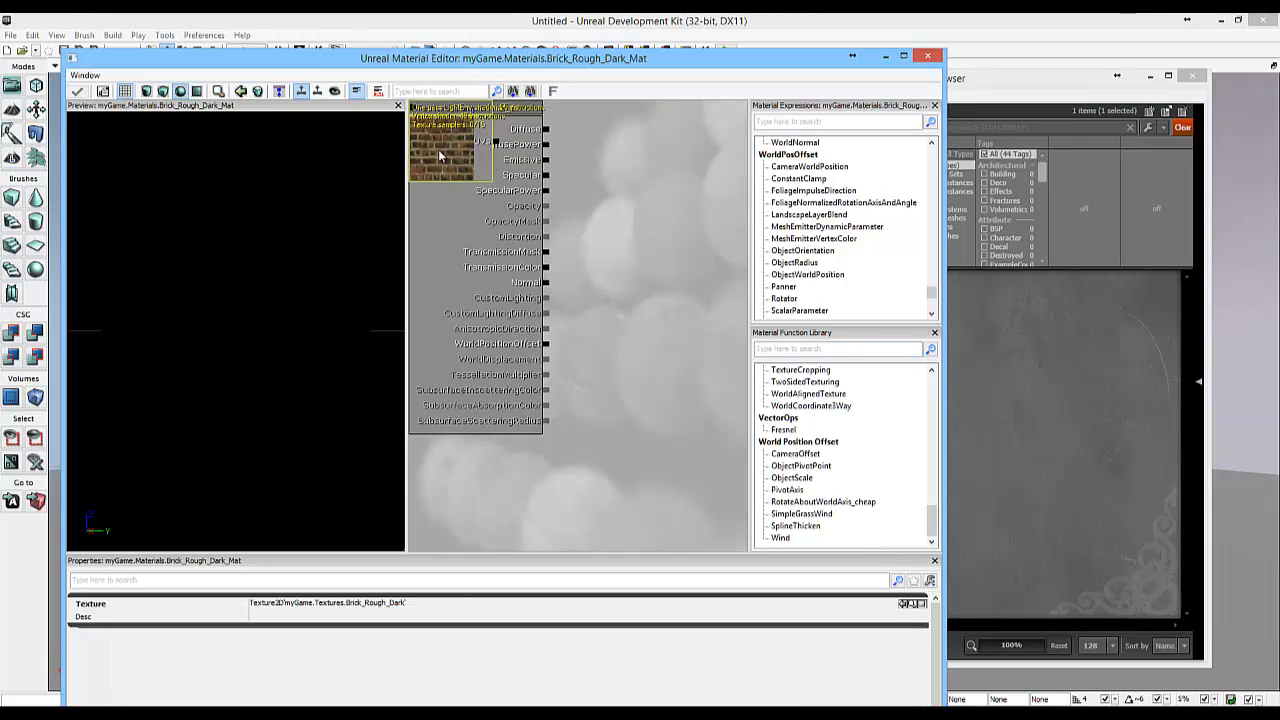
pyautogui.moveTo(441, 148); pyautogui.dragTo(549, 133)
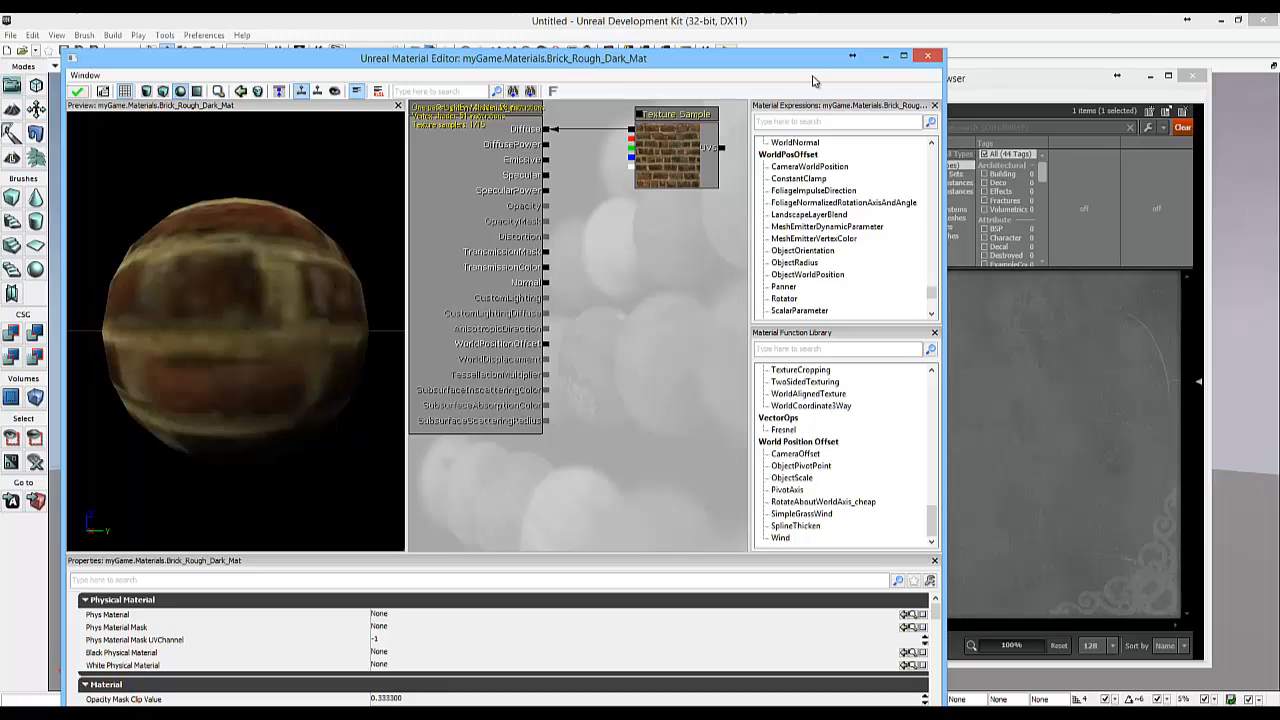
pyautogui.click(78, 92)
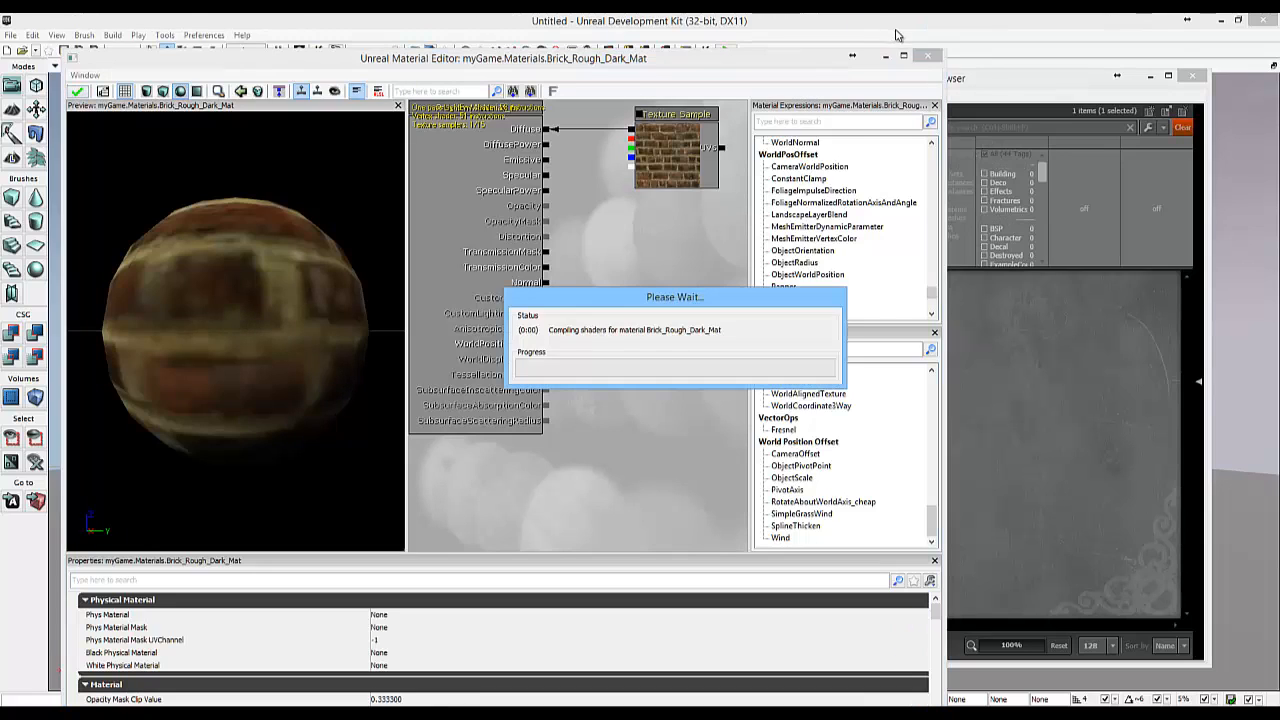
pyautogui.click(928, 57)
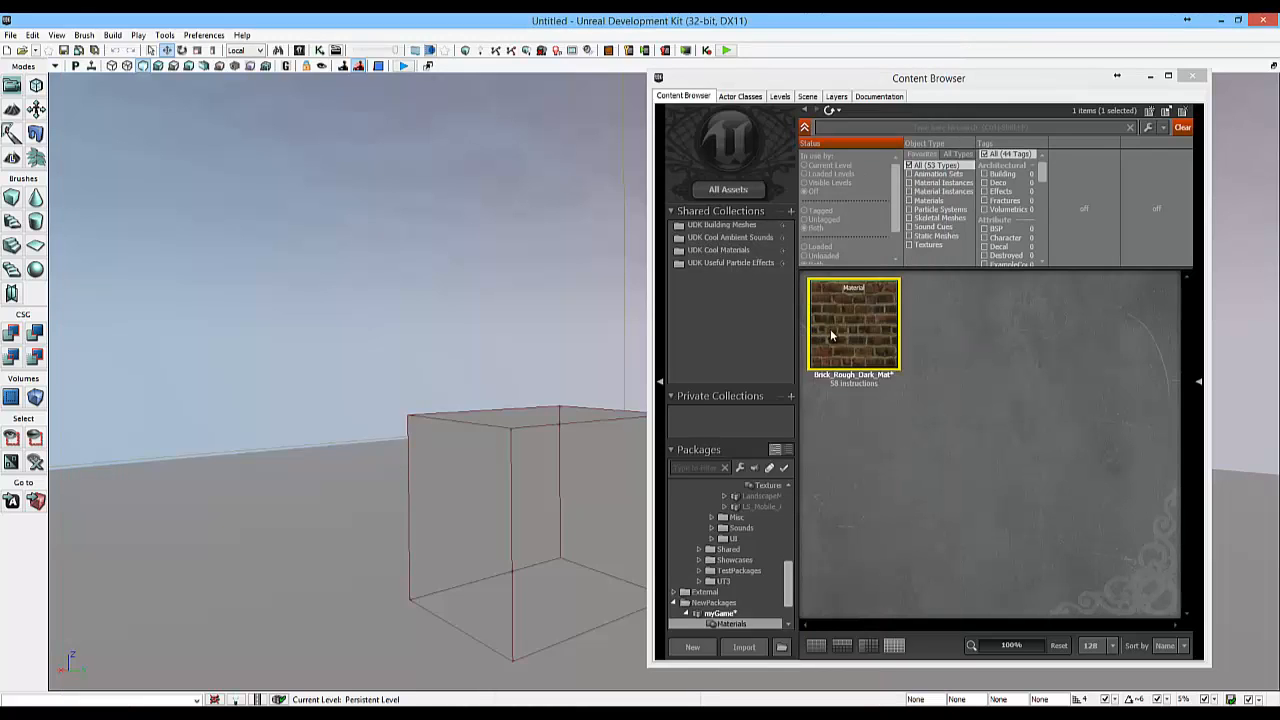
# - Place the house static mesh from myGame's StaticMeshes group on the level floor beside the builder brush
pyautogui.click(968, 368)
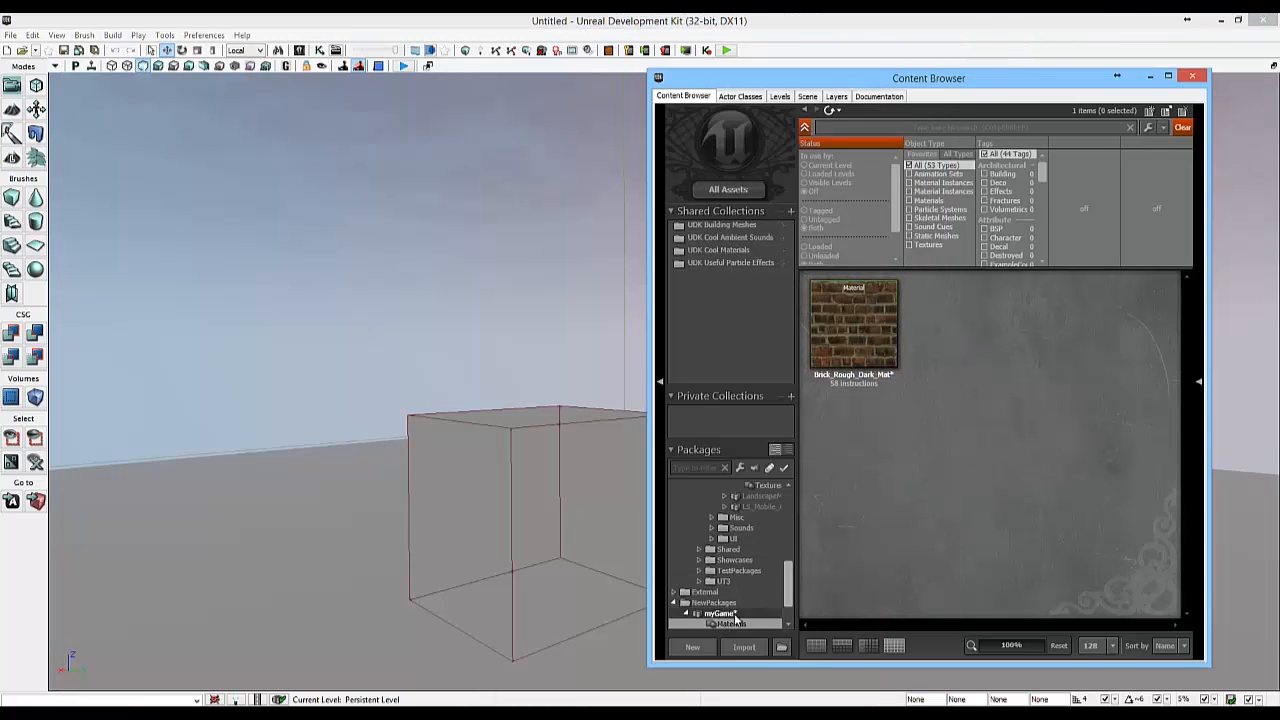
pyautogui.scroll(-1, 730, 622)
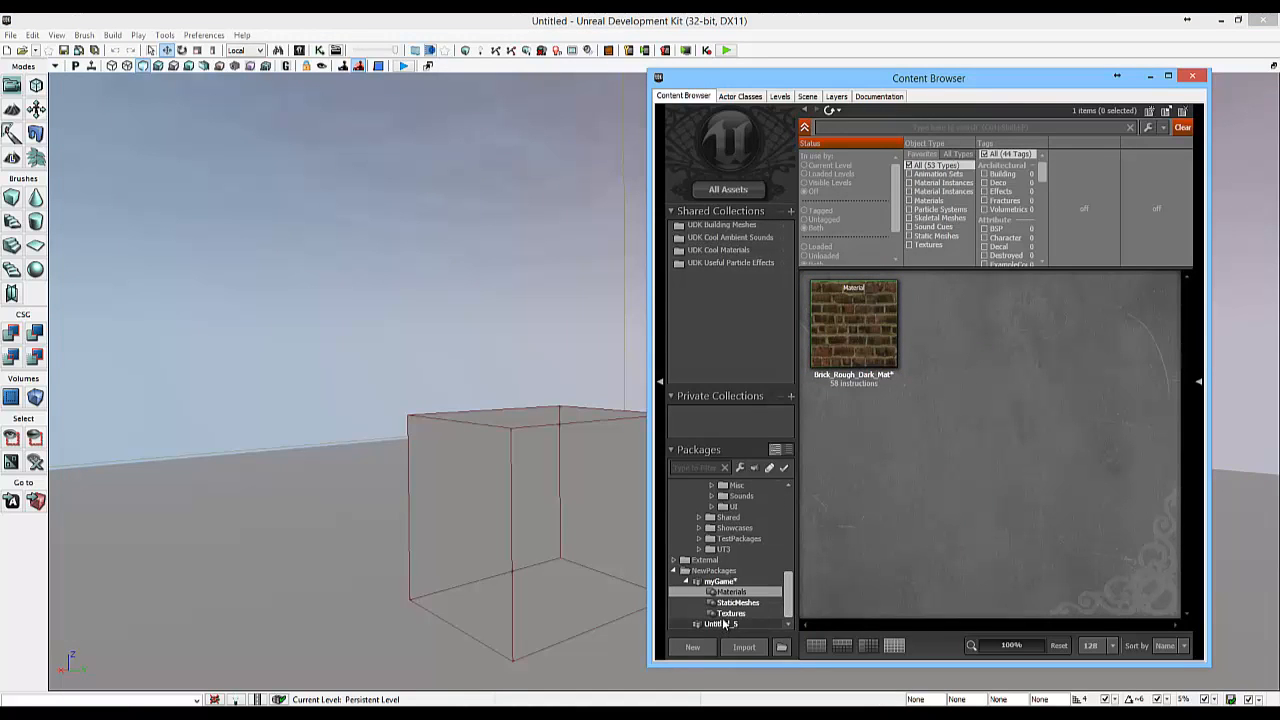
pyautogui.click(737, 602)
pyautogui.moveTo(860, 343)
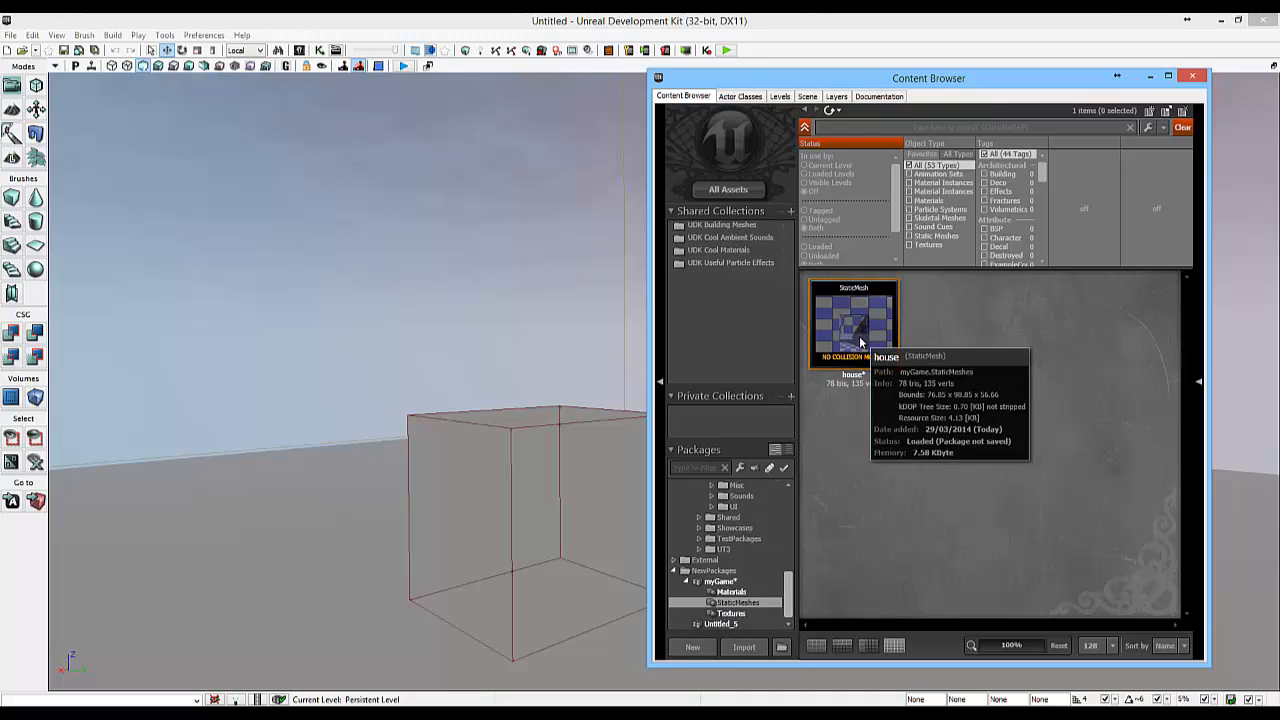
pyautogui.moveTo(860, 343); pyautogui.dragTo(300, 549)
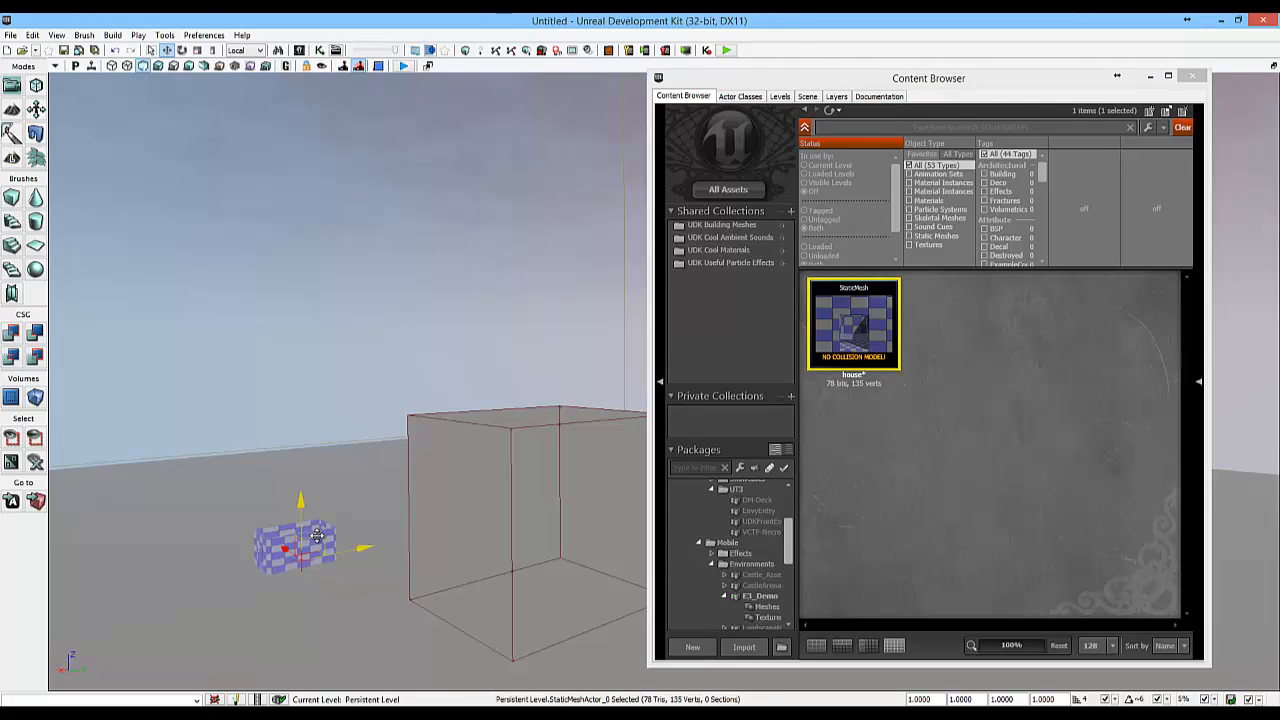
# - Scale the placed house uniformly to about 4.16 times its size
pyautogui.press('space')
pyautogui.press('space')
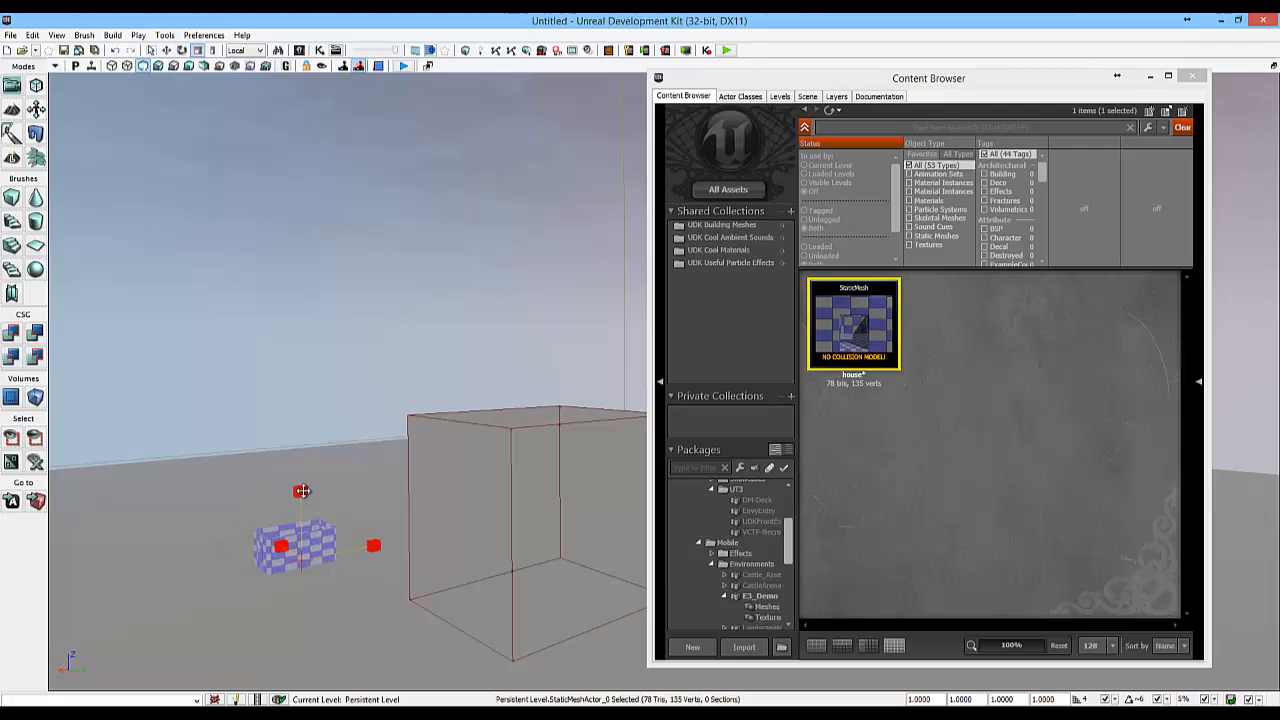
pyautogui.moveTo(302, 491); pyautogui.dragTo(314, 364)
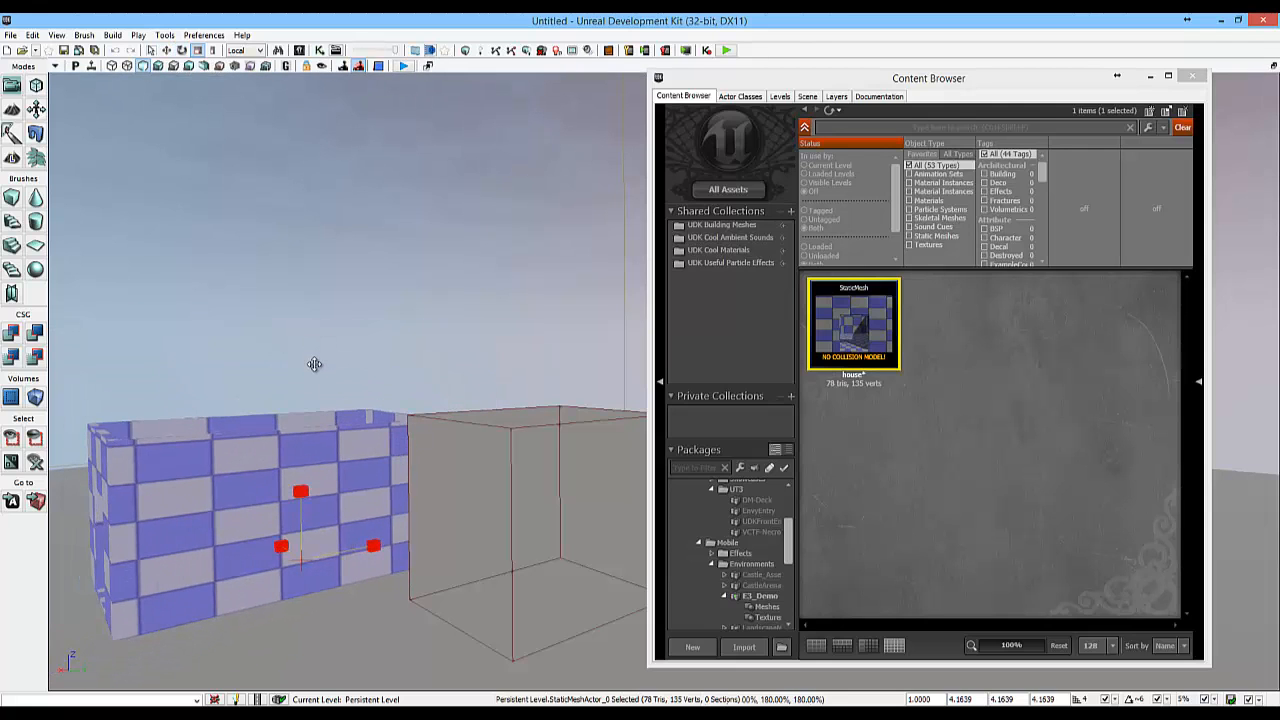
pyautogui.press('space')
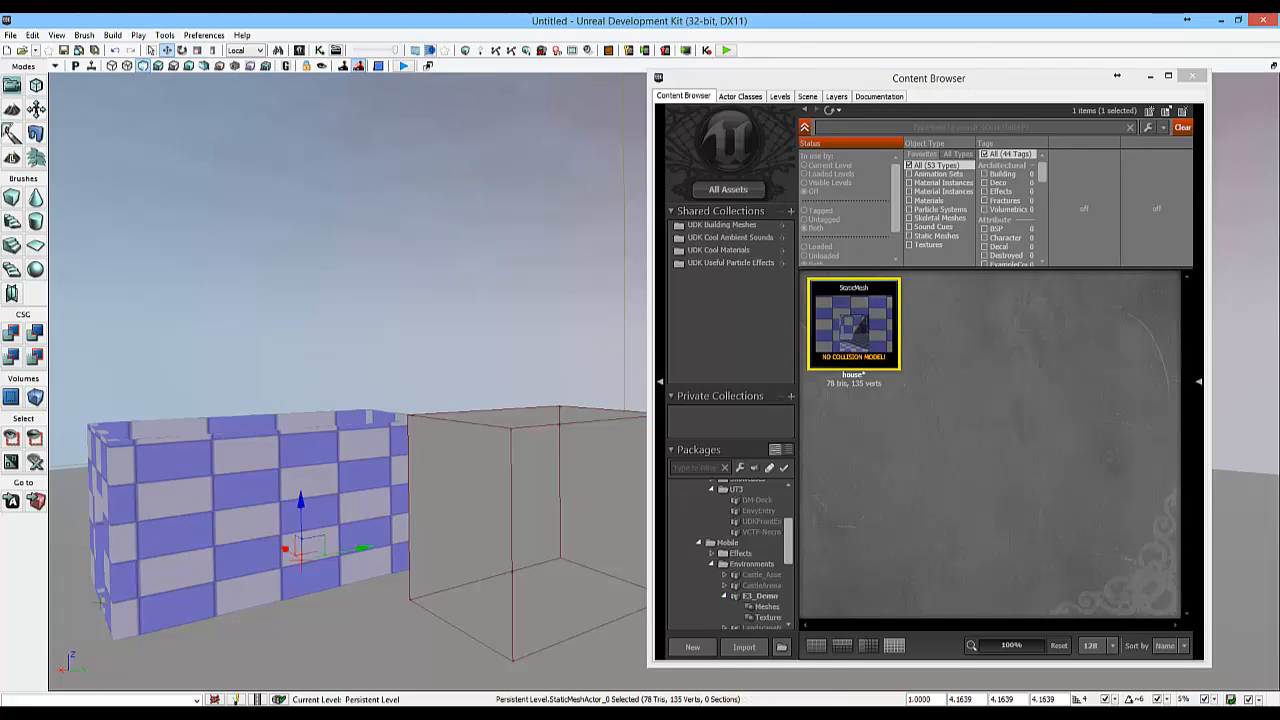
pyautogui.moveTo(151, 560); pyautogui.dragTo(196, 560)
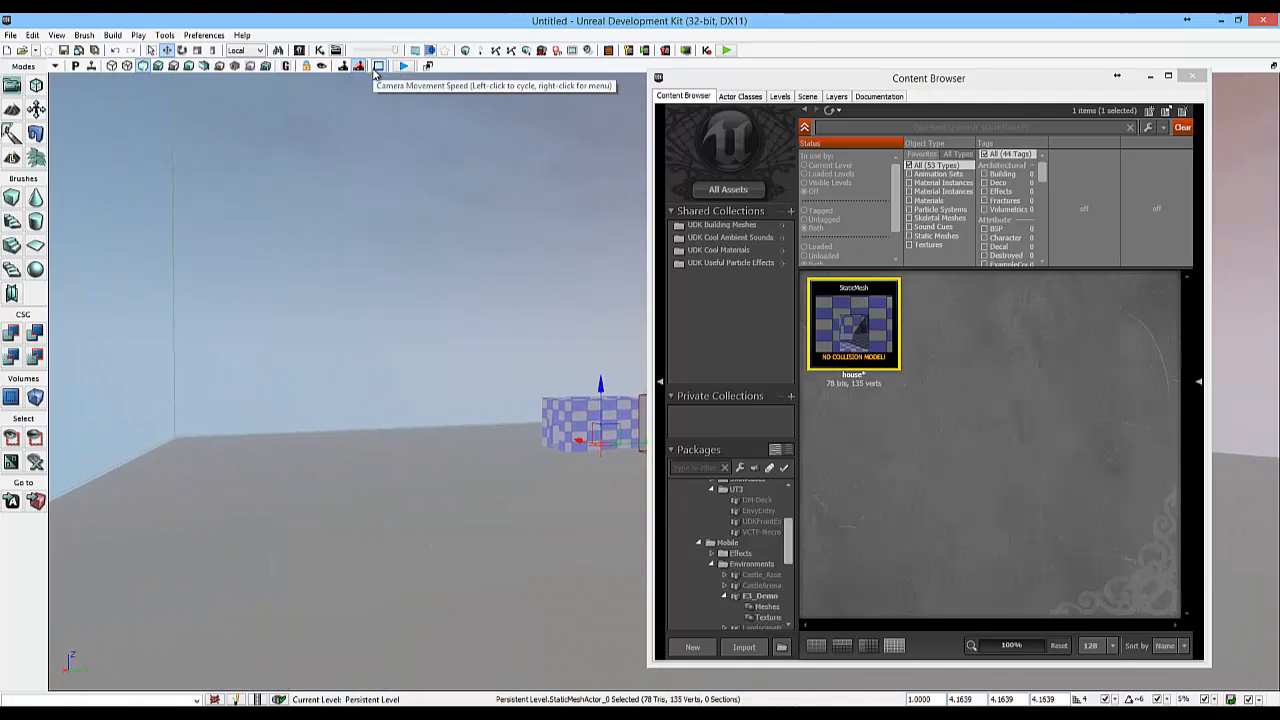
pyautogui.press('Up')
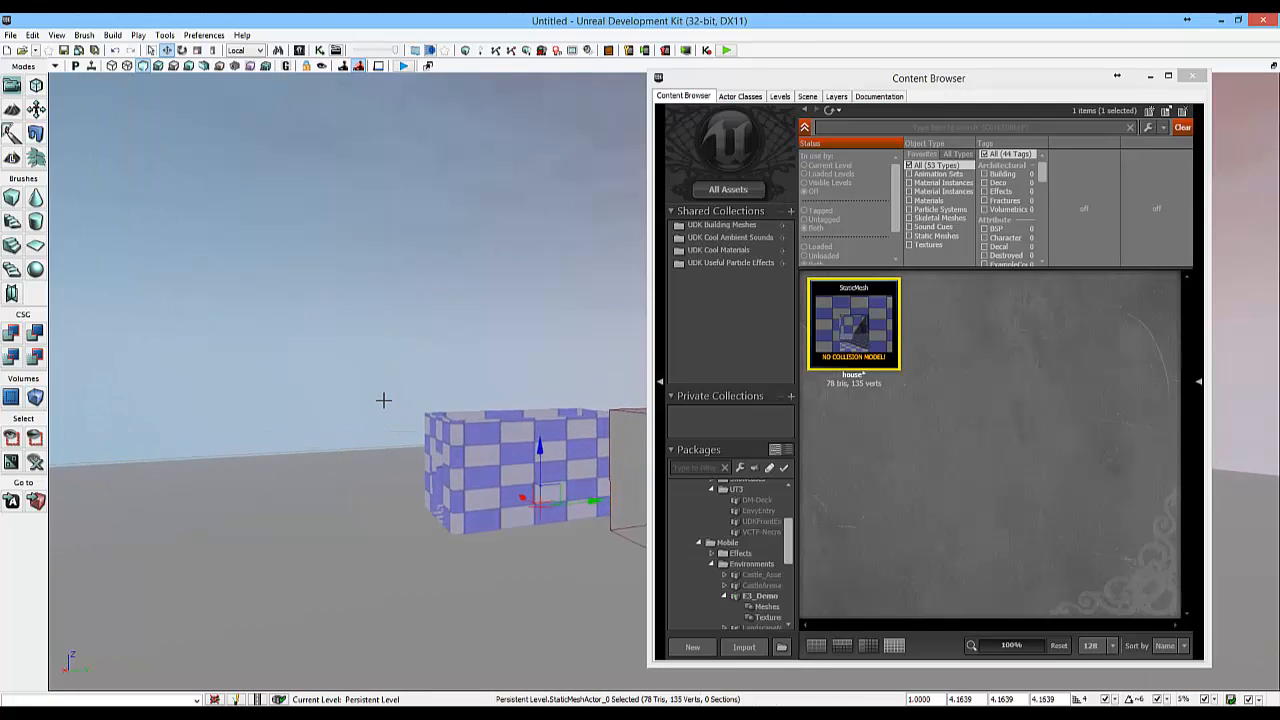
pyautogui.press('Left')
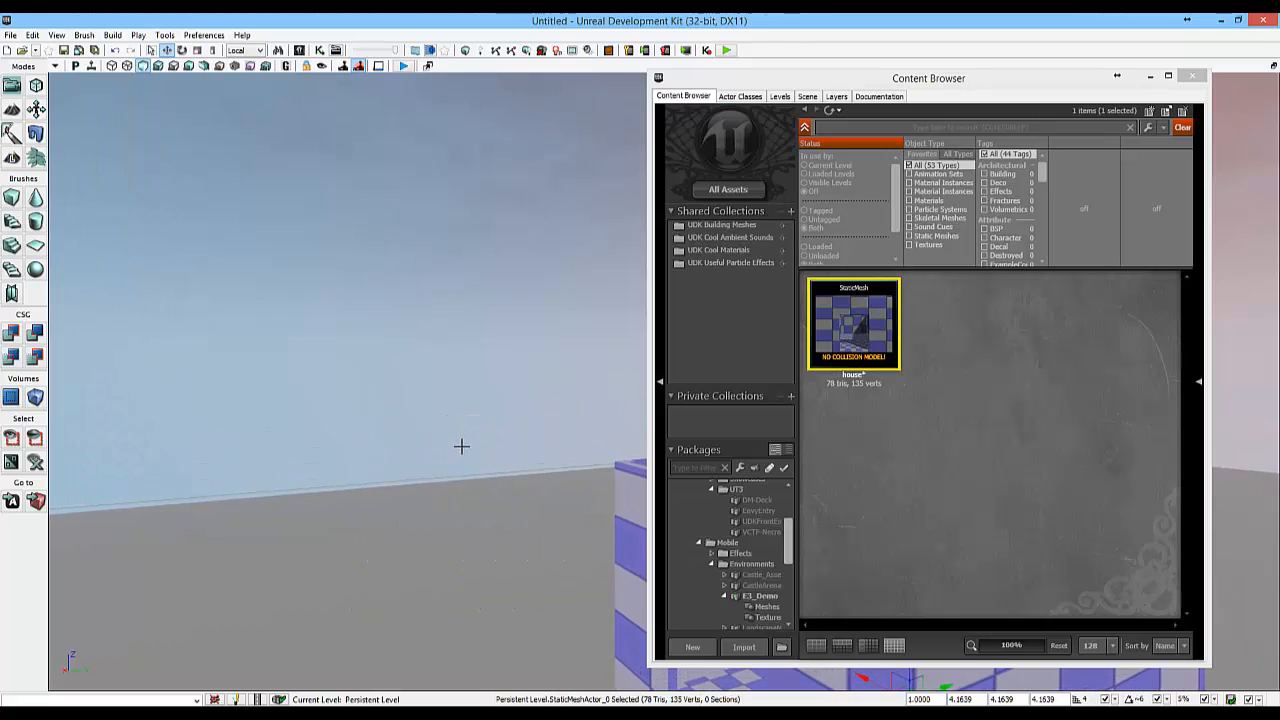
pyautogui.moveTo(461, 446); pyautogui.dragTo(597, 523, button='right')
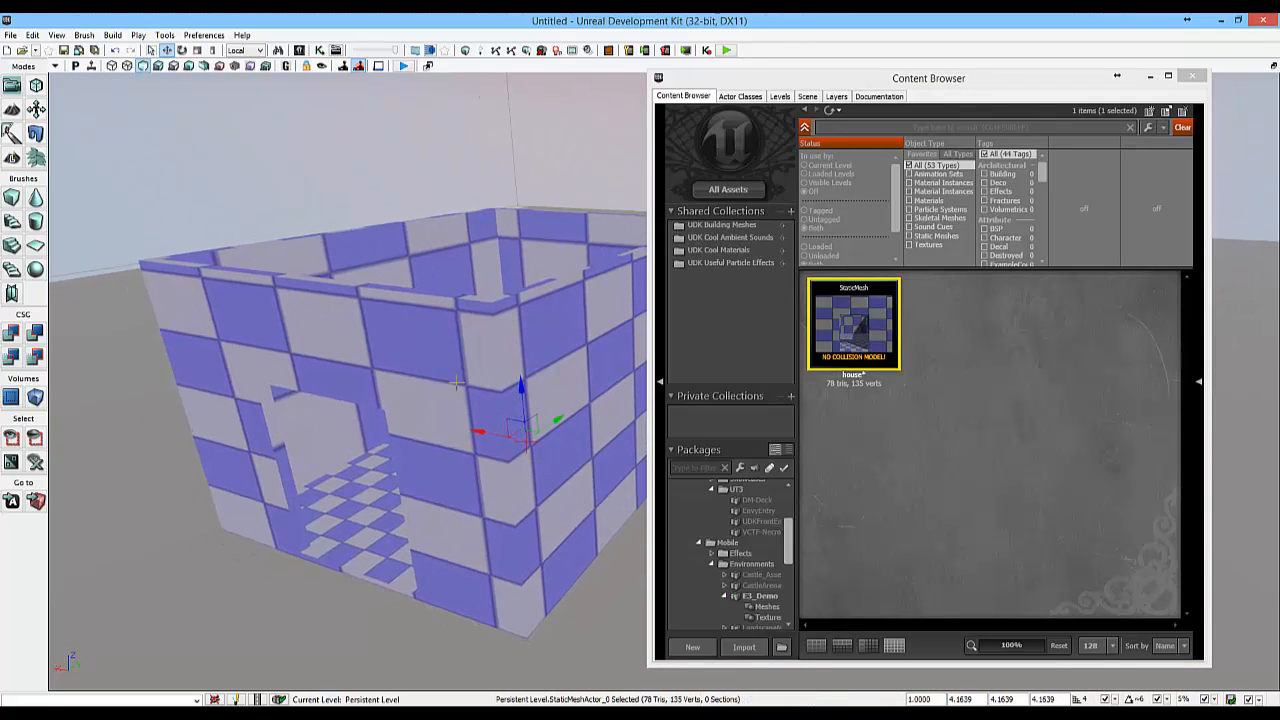
# - Open the house mesh in the Static Mesh Editor and select Brick_Rough_Dark_Mat in myGame's Materials group
pyautogui.doubleClick(822, 318)
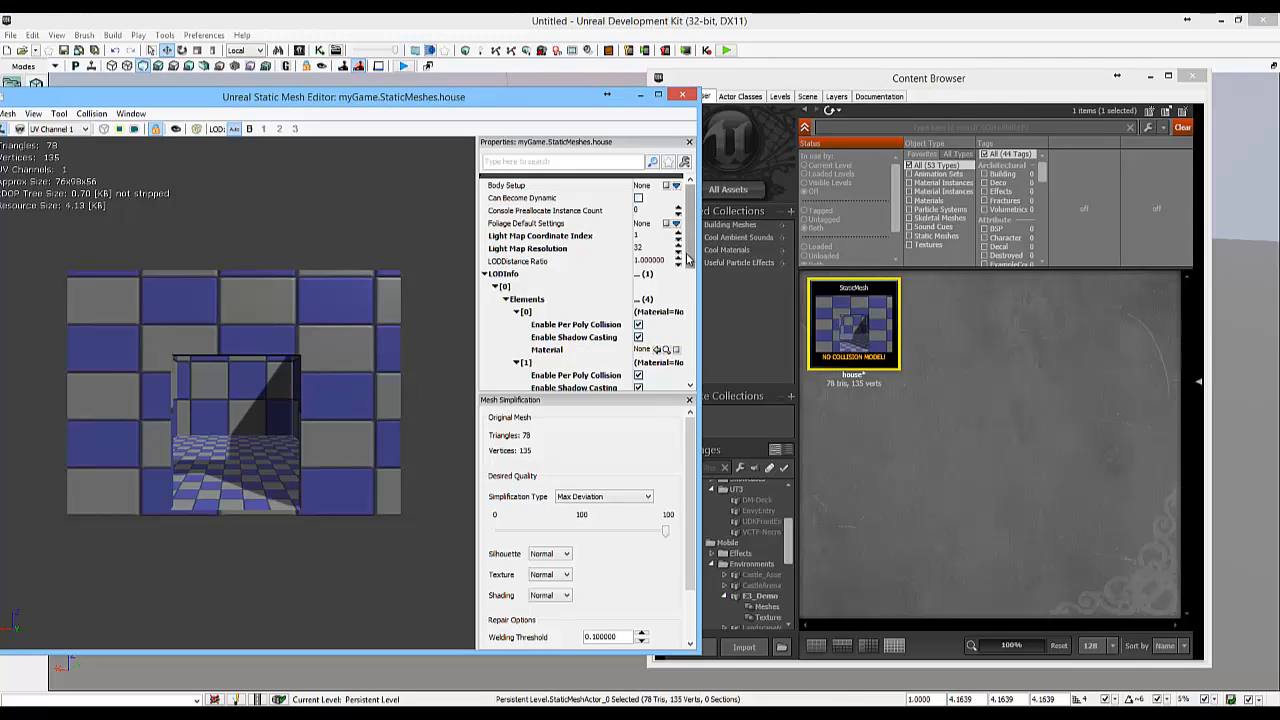
pyautogui.moveTo(792, 555); pyautogui.dragTo(795, 568)
pyautogui.scroll(-2, 792, 566)
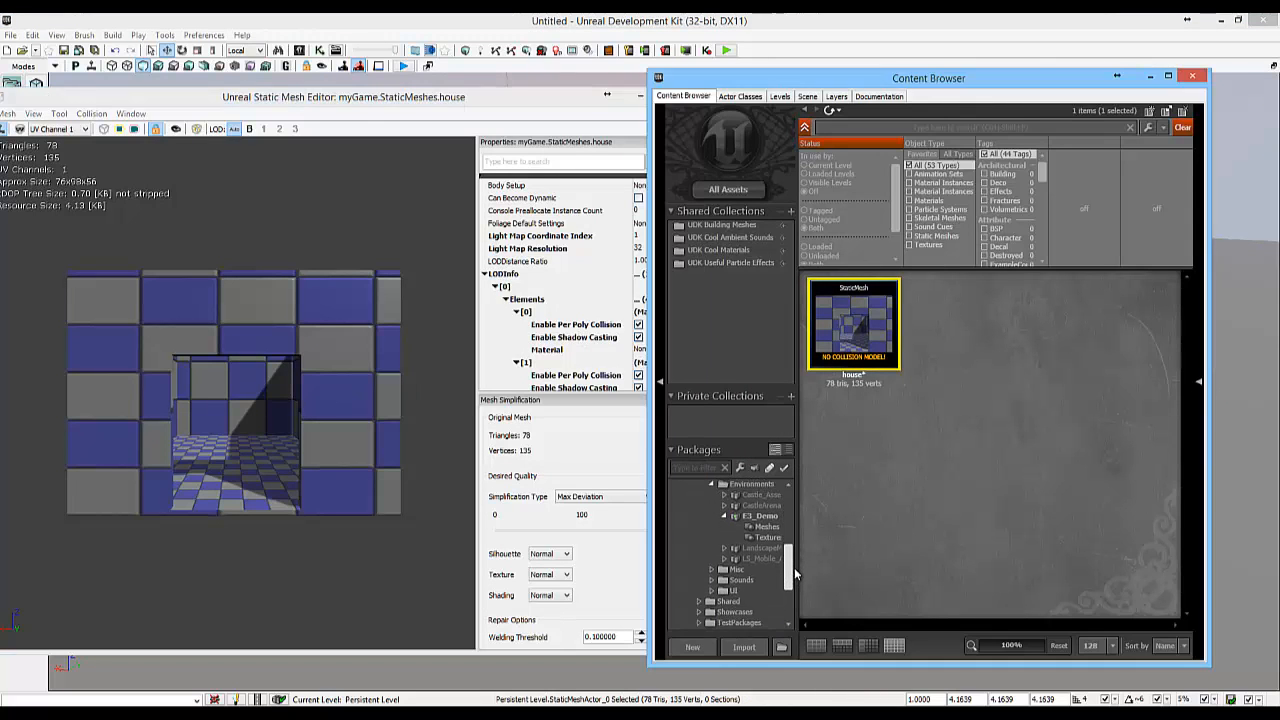
pyautogui.scroll(-4, 786, 563)
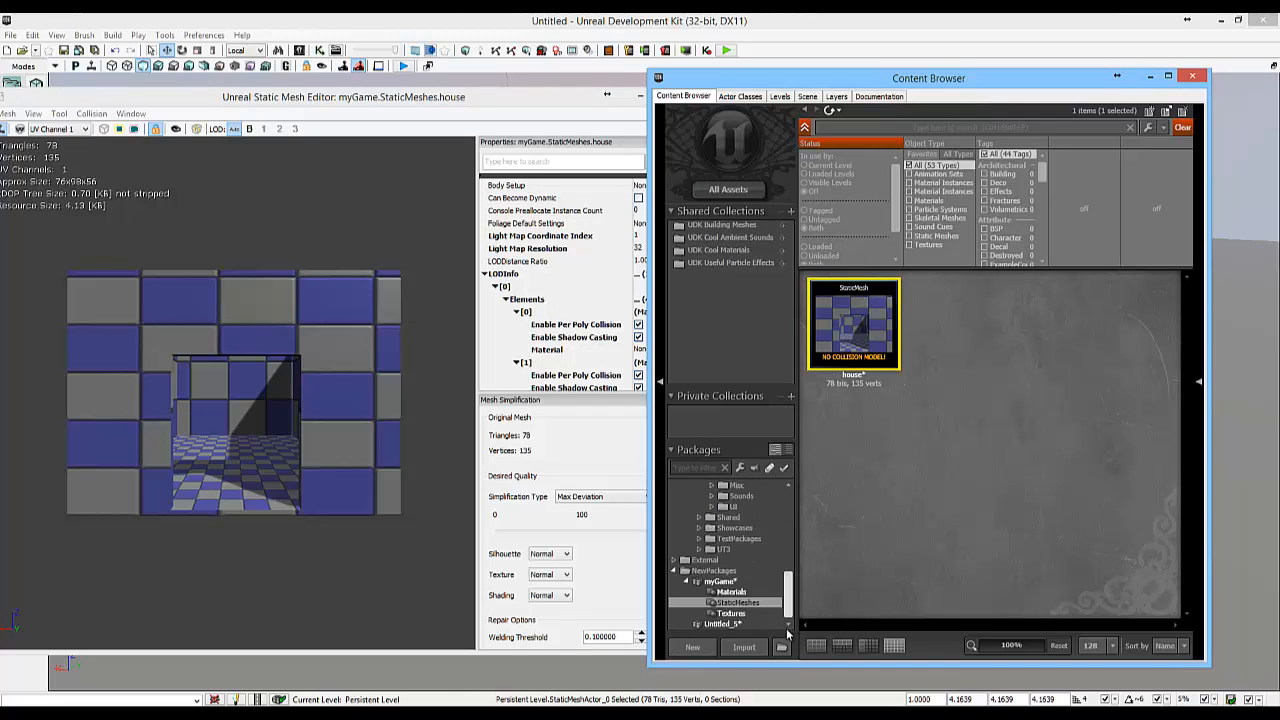
pyautogui.click(728, 592)
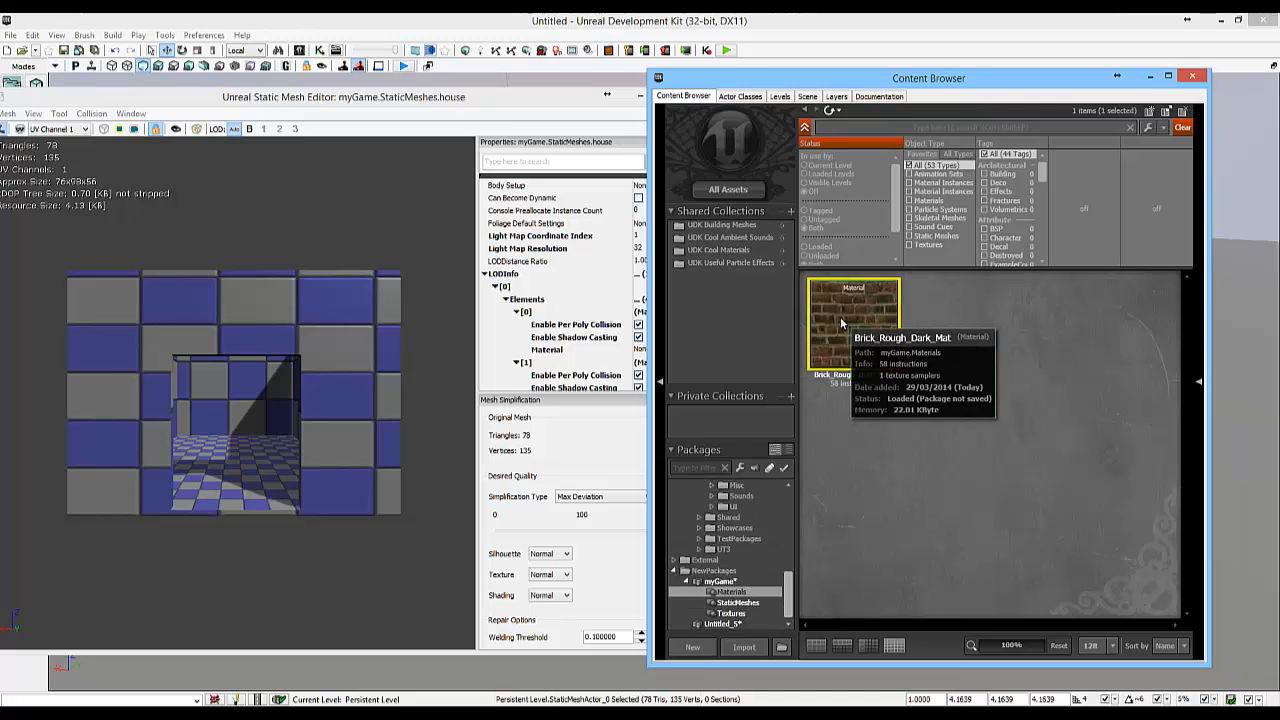
# - Assign Brick_Rough_Dark_Mat as the material of element [1] of the house mesh
pyautogui.click(531, 364)
pyautogui.click(516, 364)
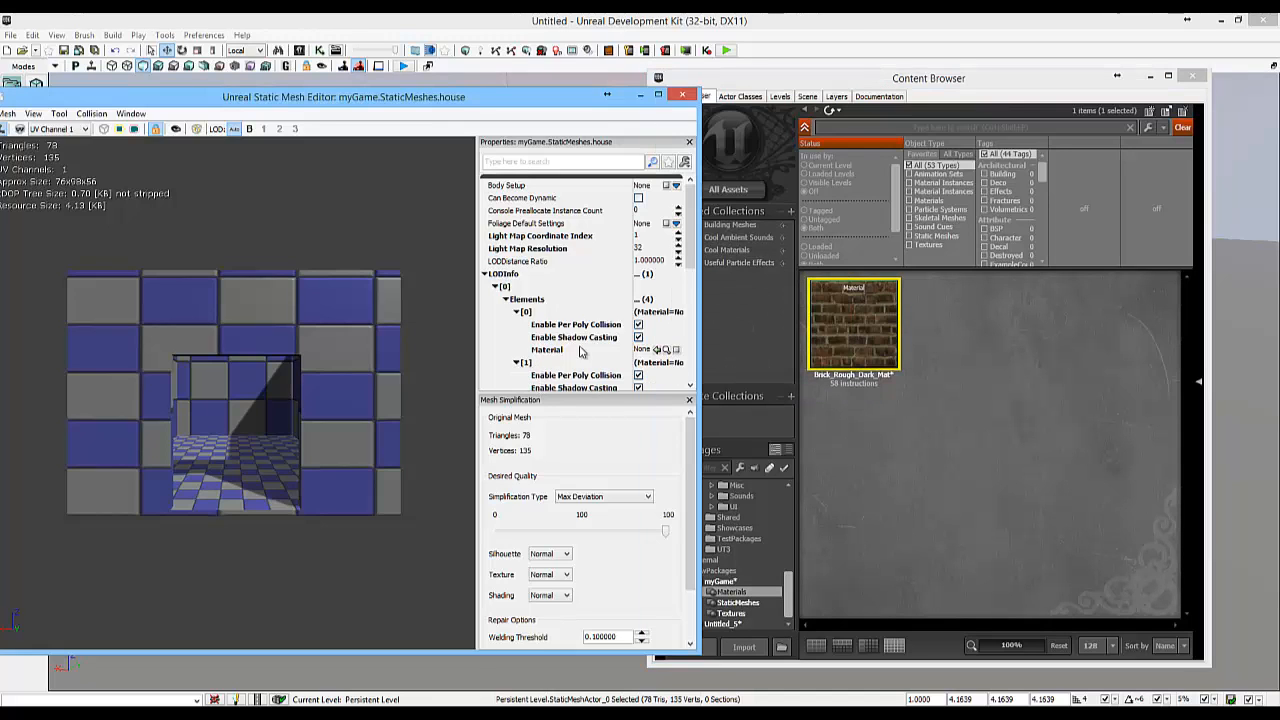
pyautogui.scroll(-1, 518, 367)
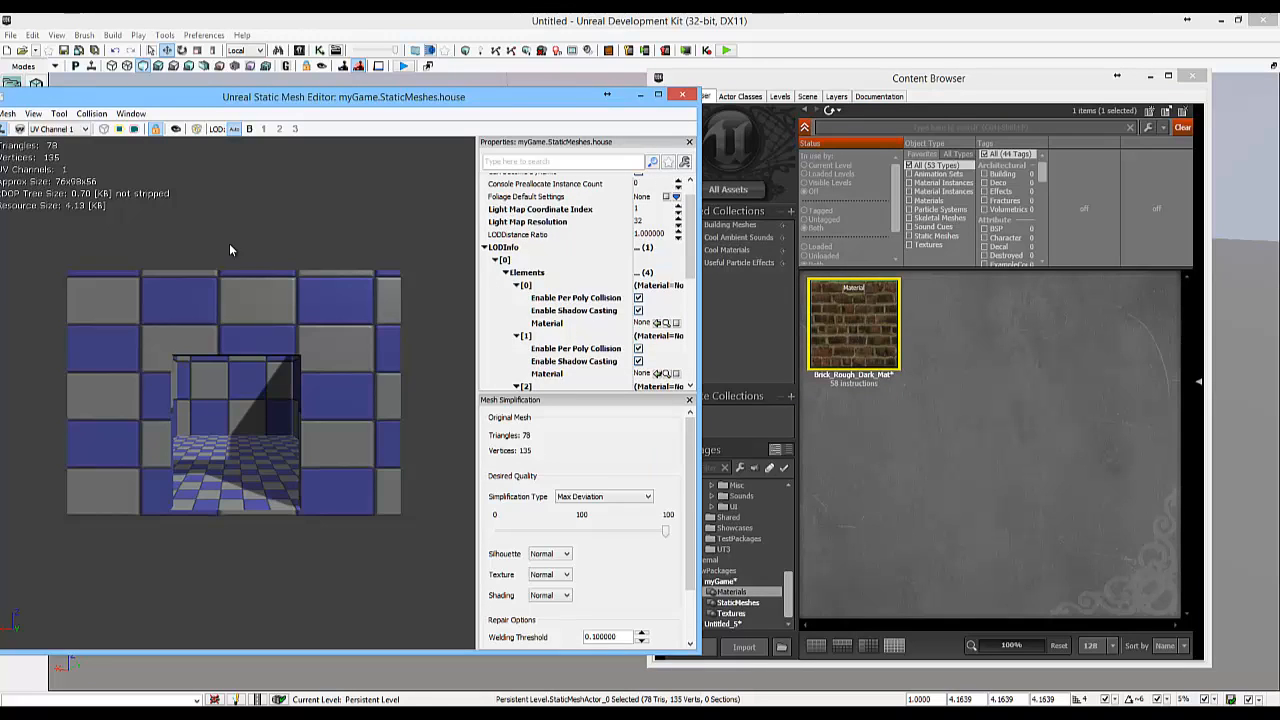
pyautogui.click(548, 374)
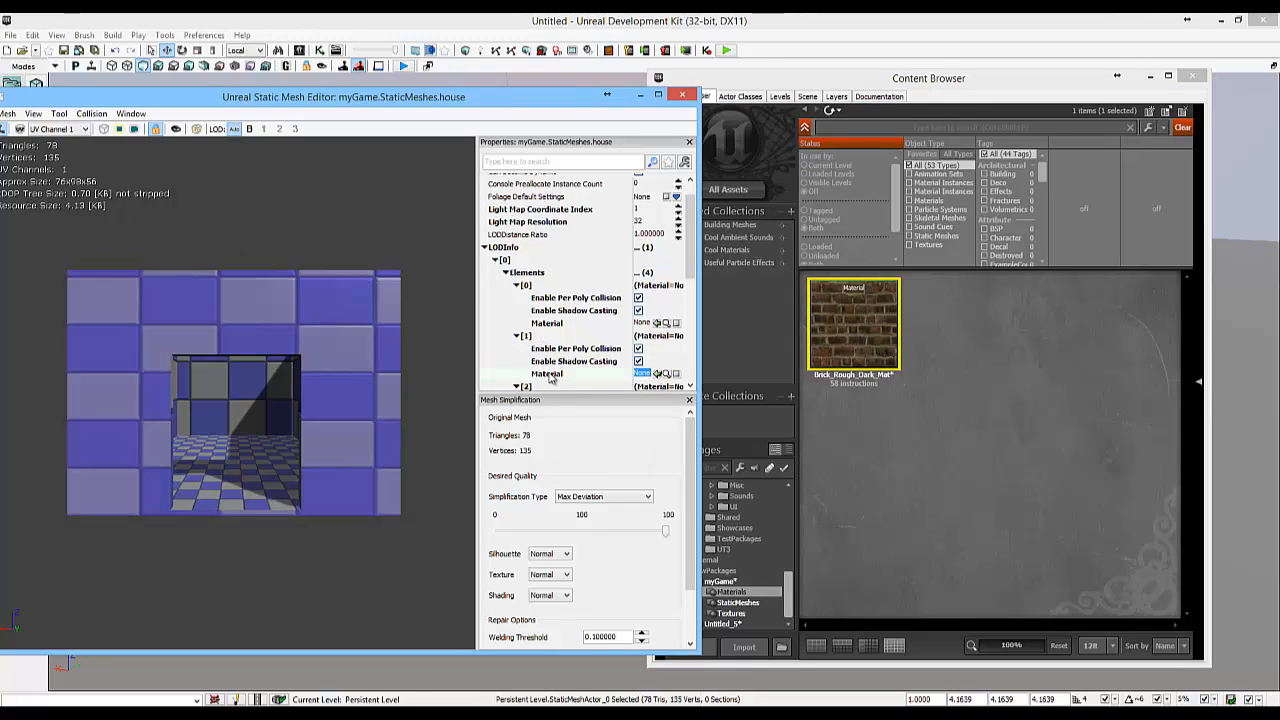
pyautogui.scroll(-1, 660, 375)
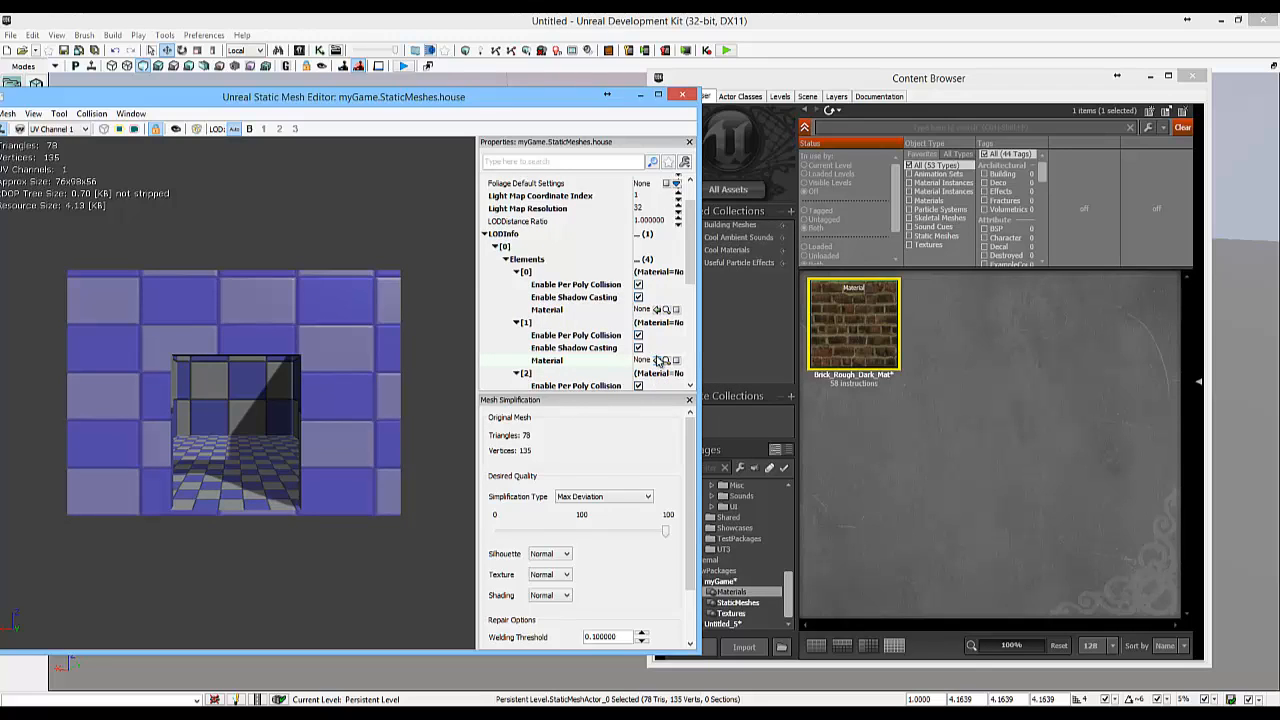
pyautogui.click(657, 361)
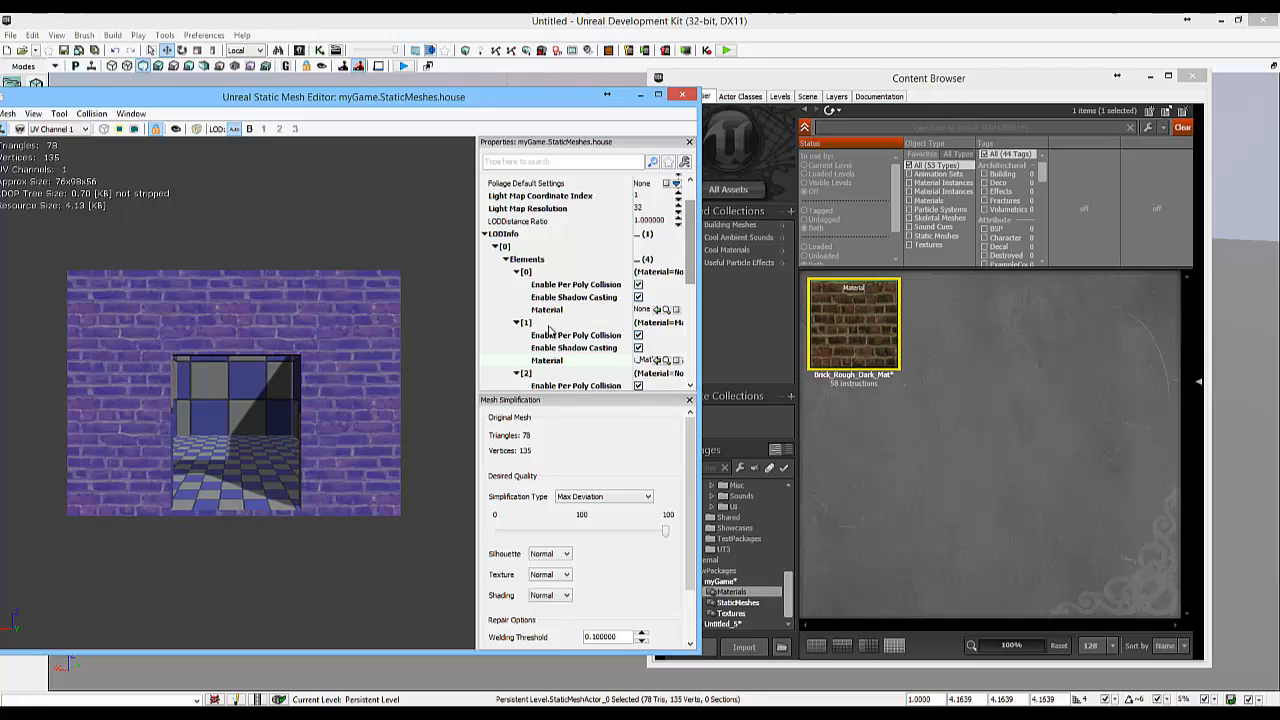
# - Identify the surfaces of element [0] and examine the house's bricked walls and doorway from several distances
pyautogui.click(657, 309)
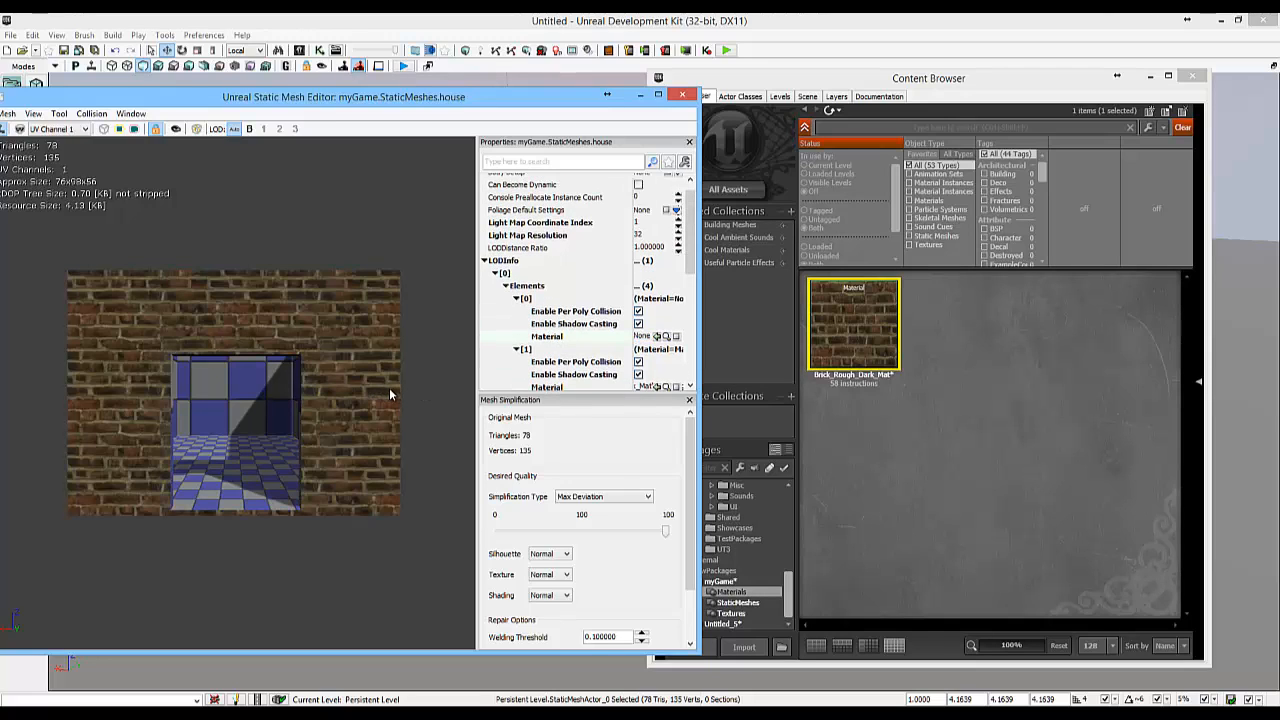
pyautogui.moveTo(389, 388)
pyautogui.mouseDown()
pyautogui.moveTo(340, 398)
pyautogui.moveTo(330, 469)
pyautogui.moveTo(280, 386)
pyautogui.moveTo(229, 392)
pyautogui.moveTo(390, 388)
pyautogui.mouseUp()
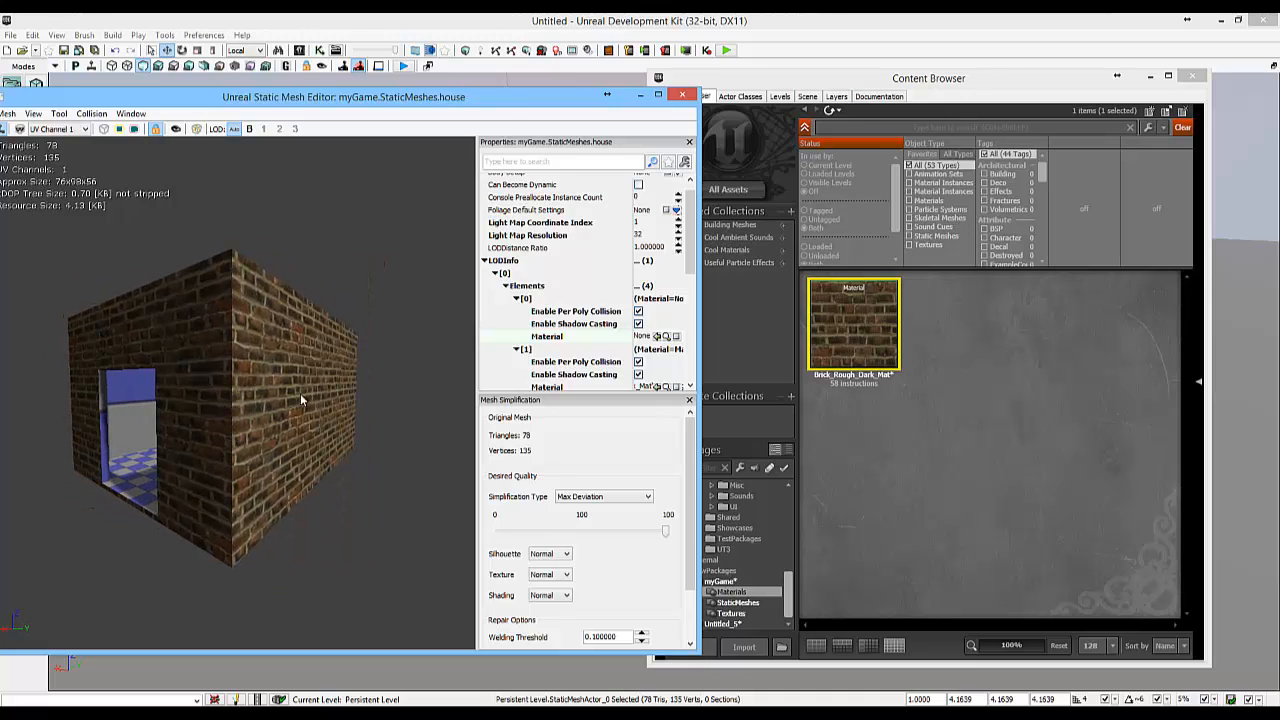
pyautogui.scroll(6, 234, 413)
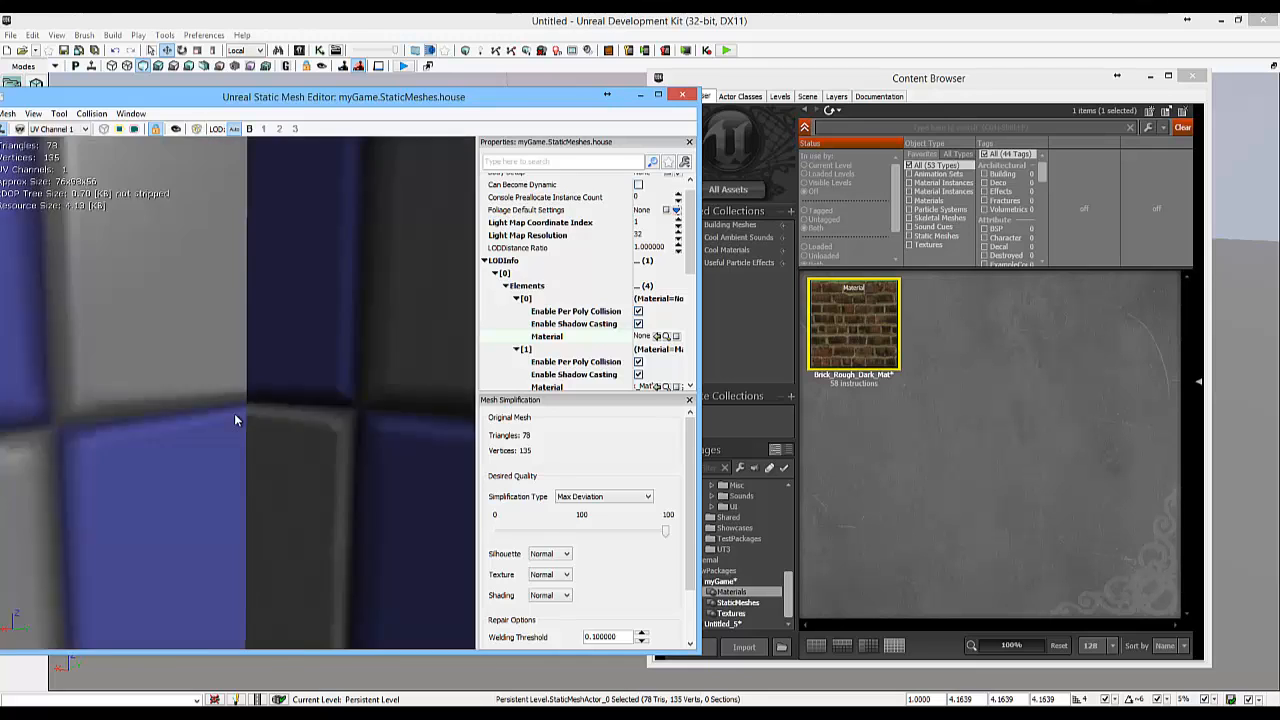
pyautogui.scroll(-6, 234, 413)
pyautogui.scroll(6, 234, 413)
pyautogui.scroll(-8, 236, 420)
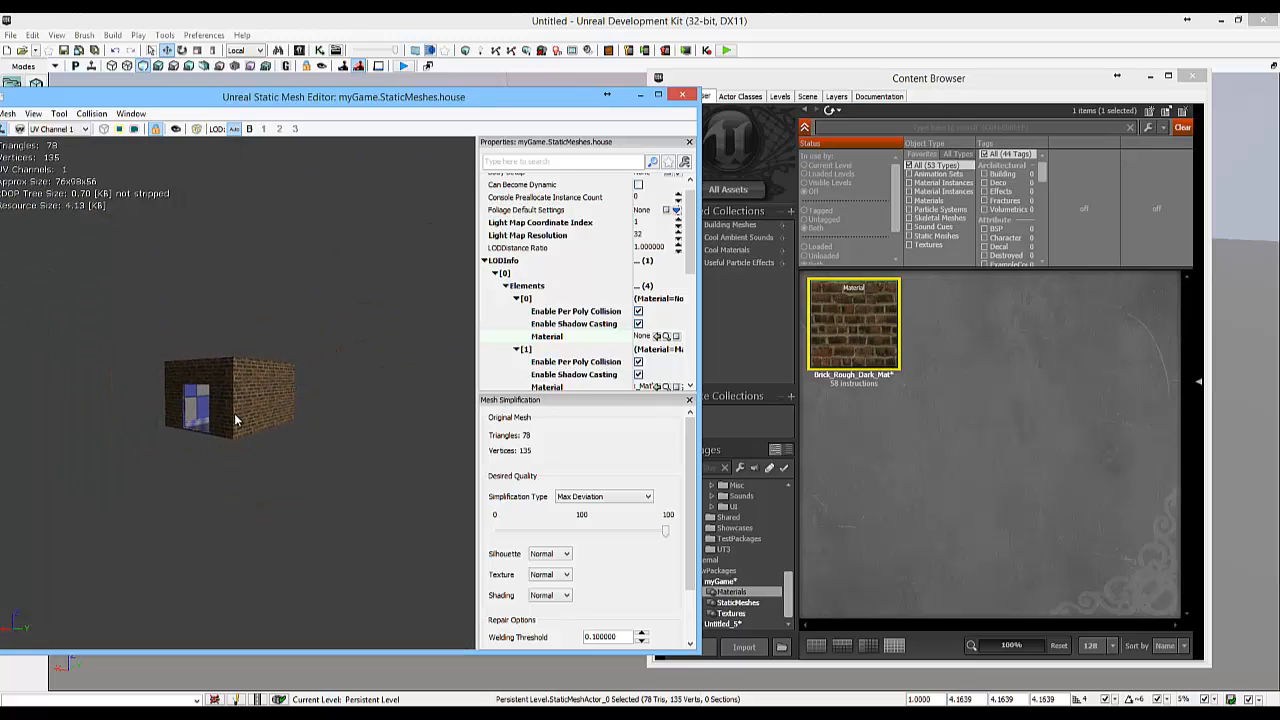
# - Examine the bricks on the house's front corner and long side wall up close in the mesh preview
pyautogui.moveTo(236, 420); pyautogui.dragTo(252, 390)
pyautogui.scroll(6, 260, 350)
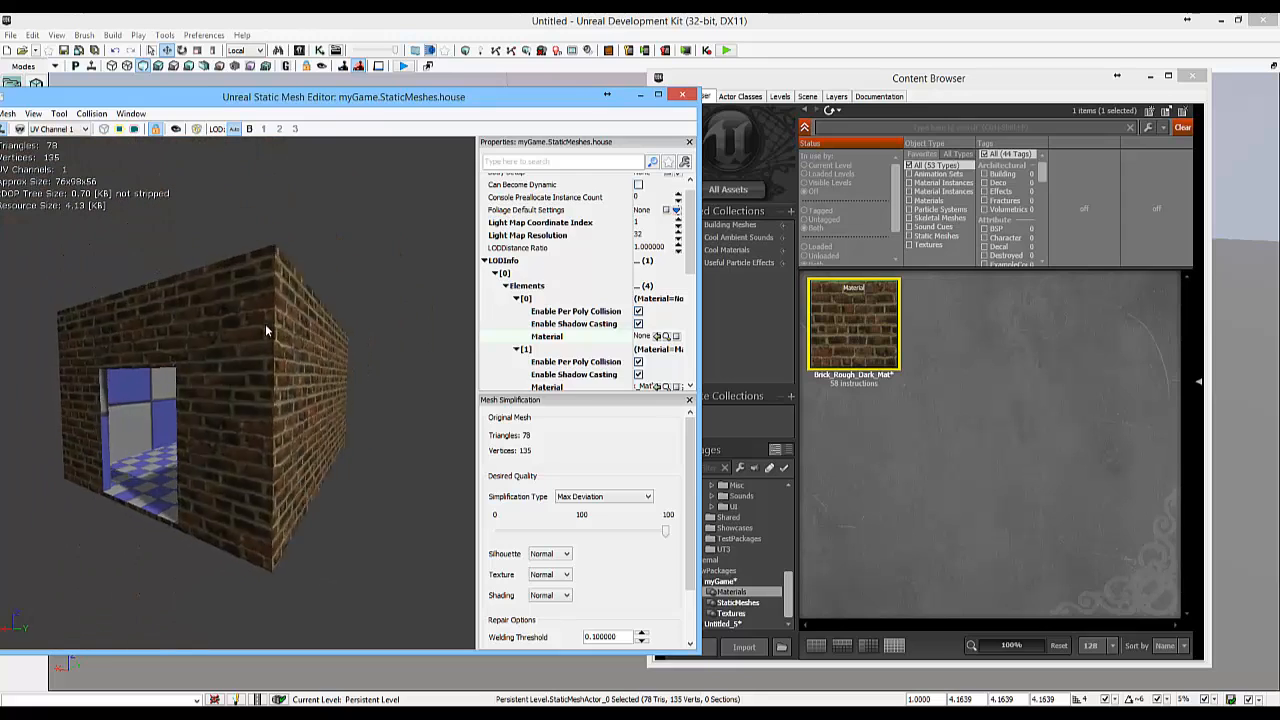
pyautogui.moveTo(266, 331); pyautogui.dragTo(192, 316)
pyautogui.scroll(6, 202, 294)
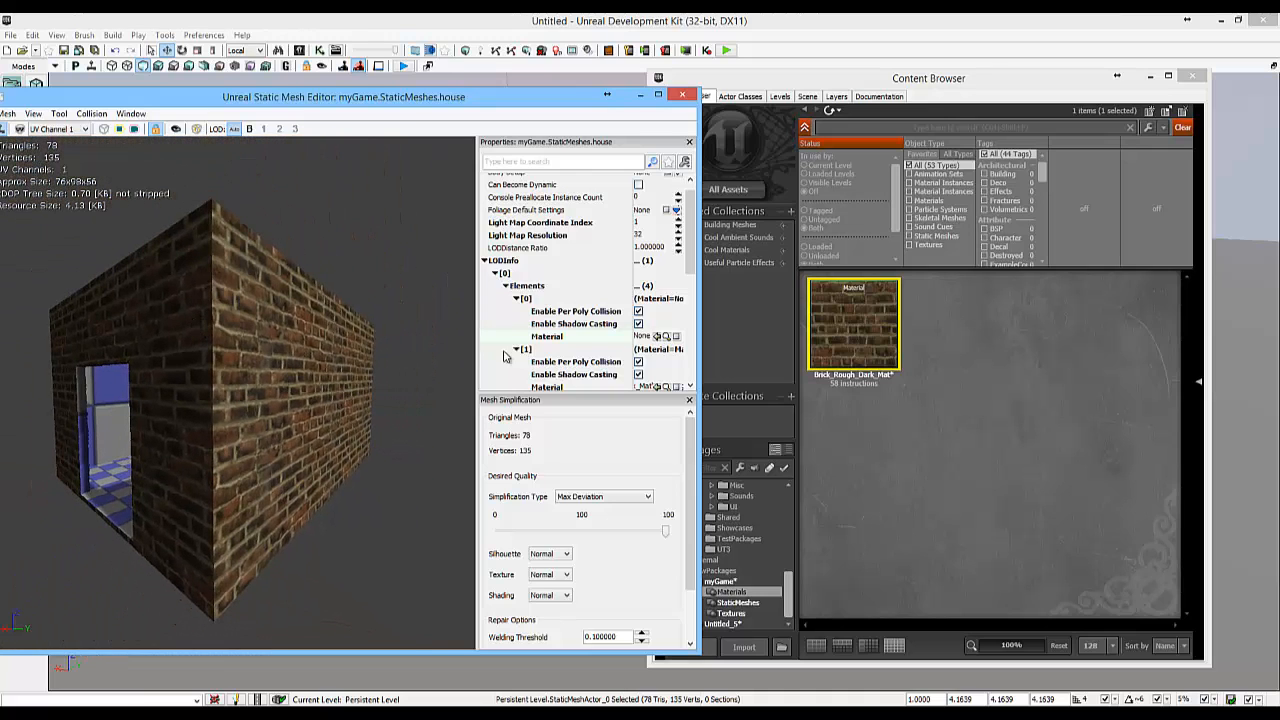
# - Close the mesh editor, open Brick_Rough_Dark_Mat for editing and arrange its window beside the Content Browser
pyautogui.click(682, 94)
pyautogui.doubleClick(845, 326)
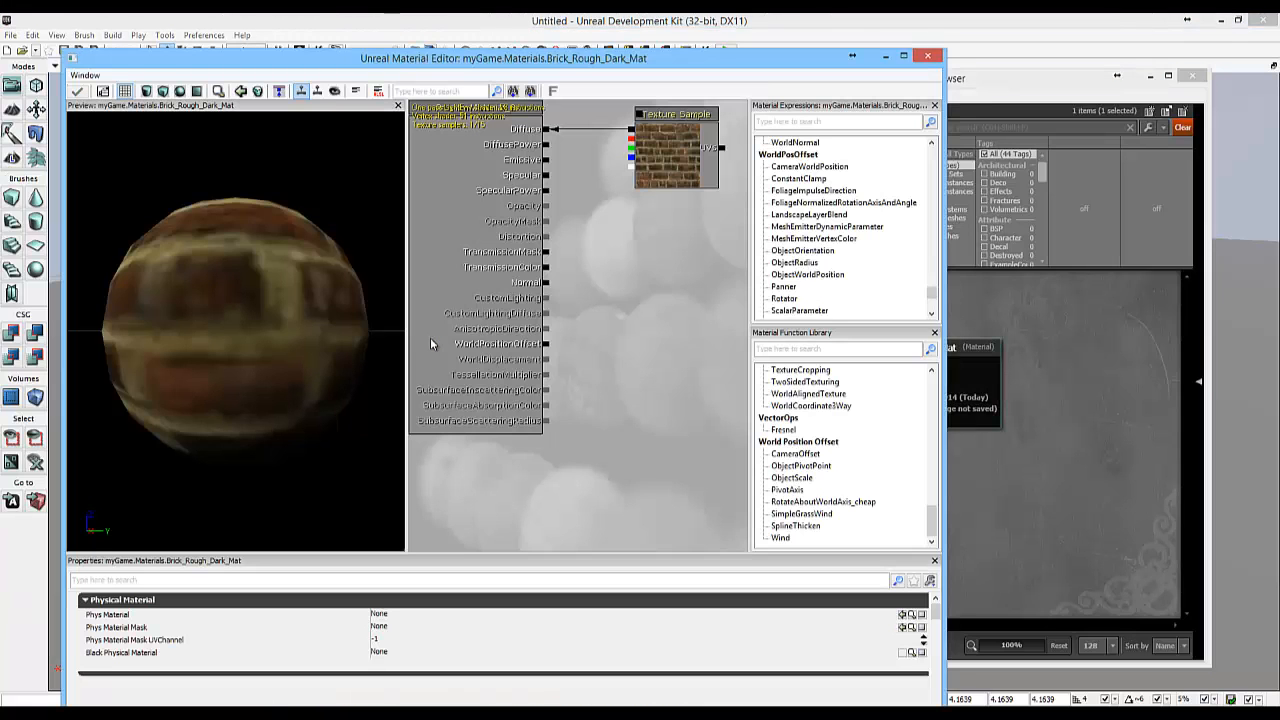
pyautogui.click(547, 160)
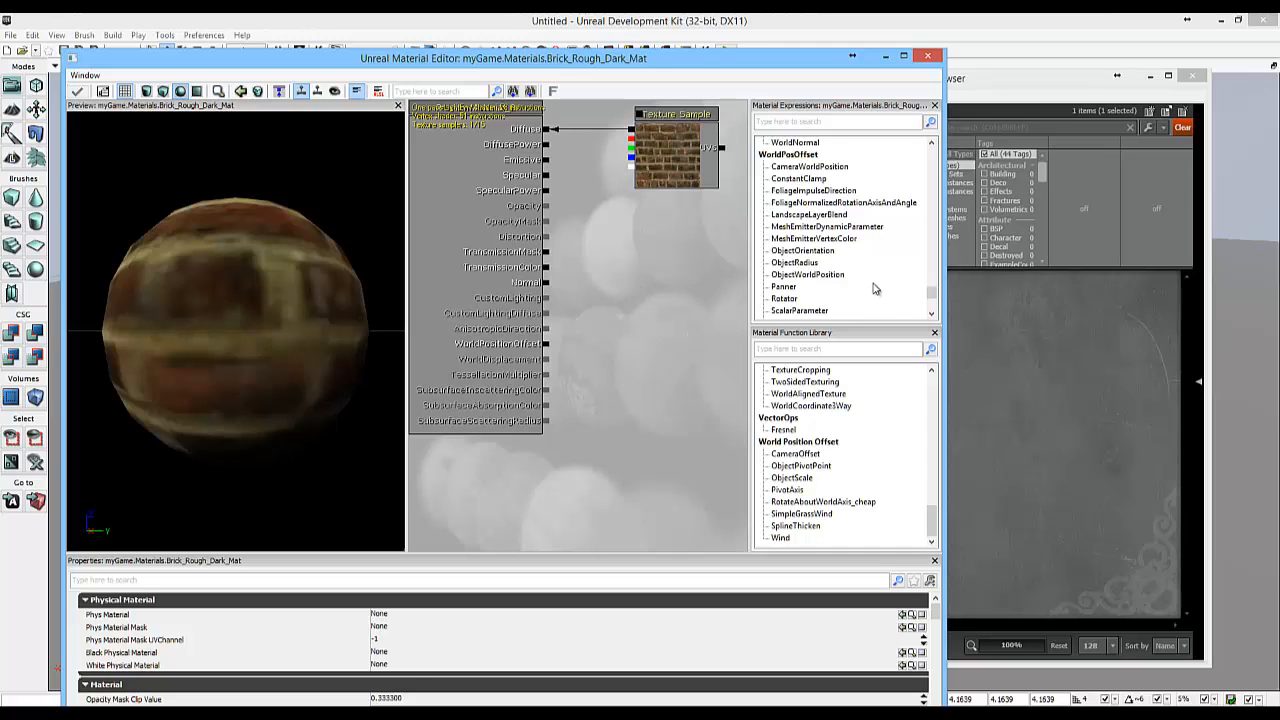
pyautogui.moveTo(944, 285); pyautogui.dragTo(734, 285)
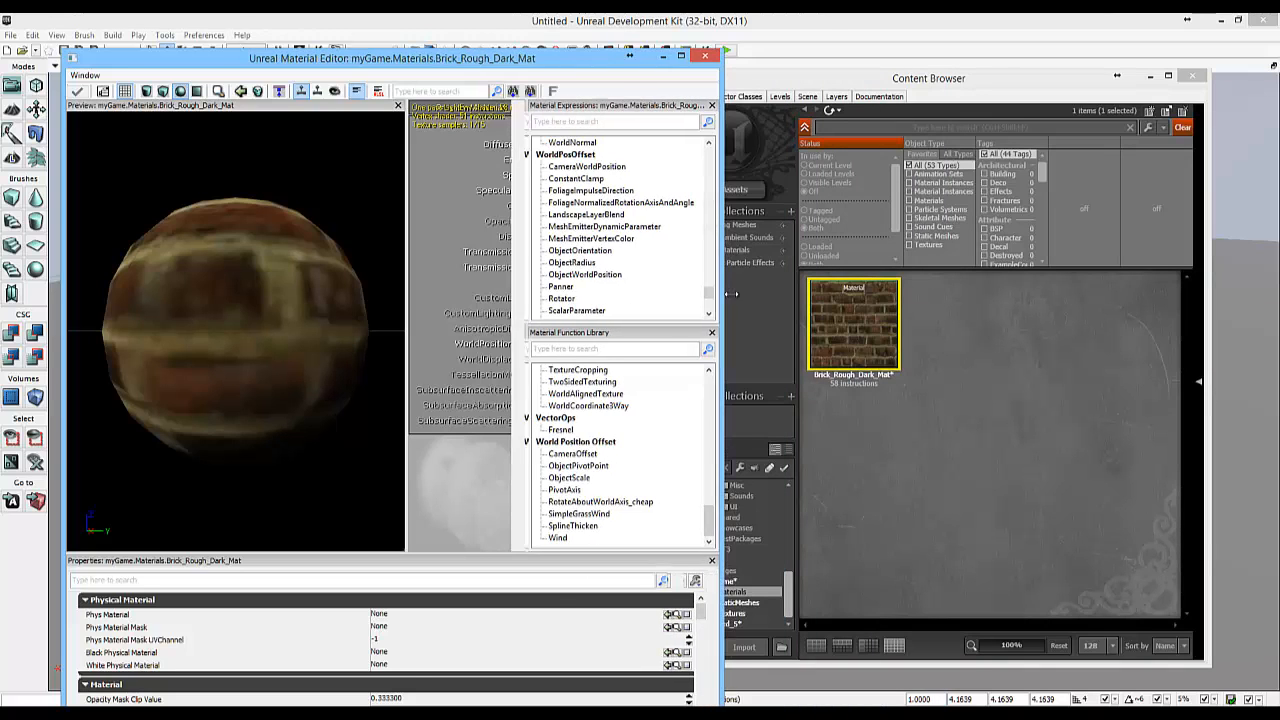
pyautogui.moveTo(946, 80); pyautogui.dragTo(1023, 80)
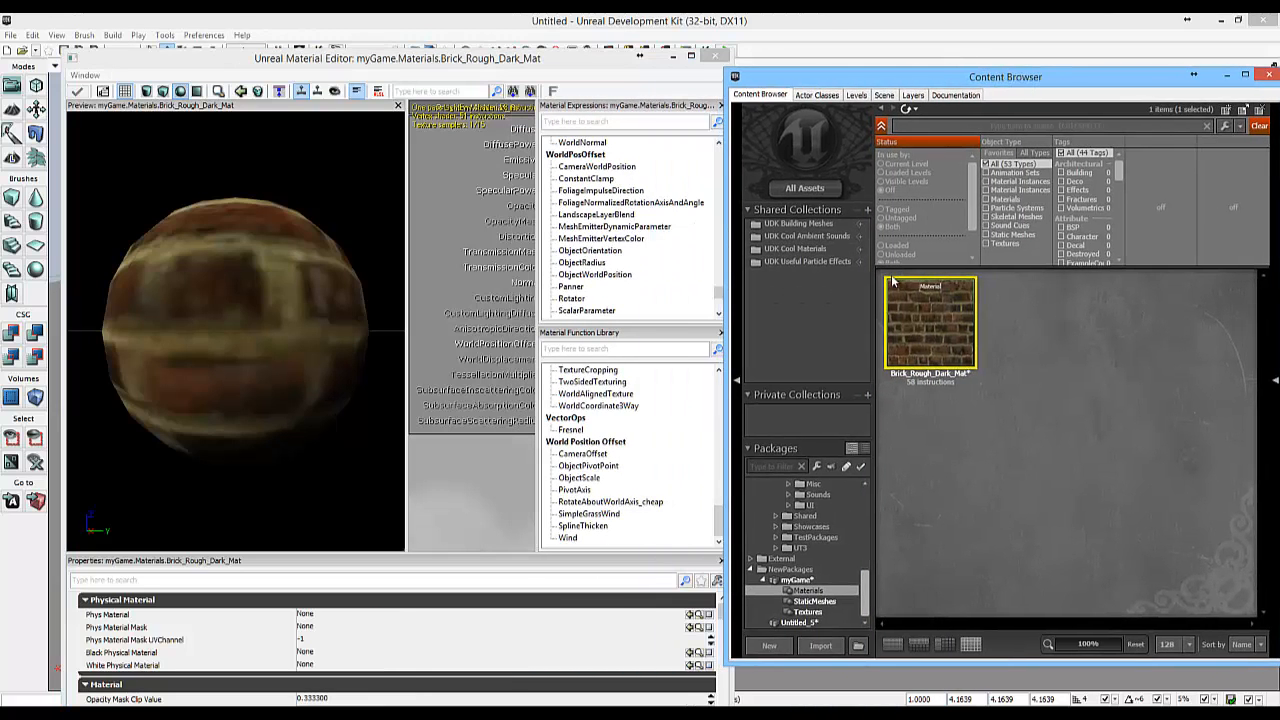
# - Add Brick_Rough_Dark_Normal from myGame's Textures group as a texture sample and connect it to the material's Normal input
pyautogui.click(807, 612)
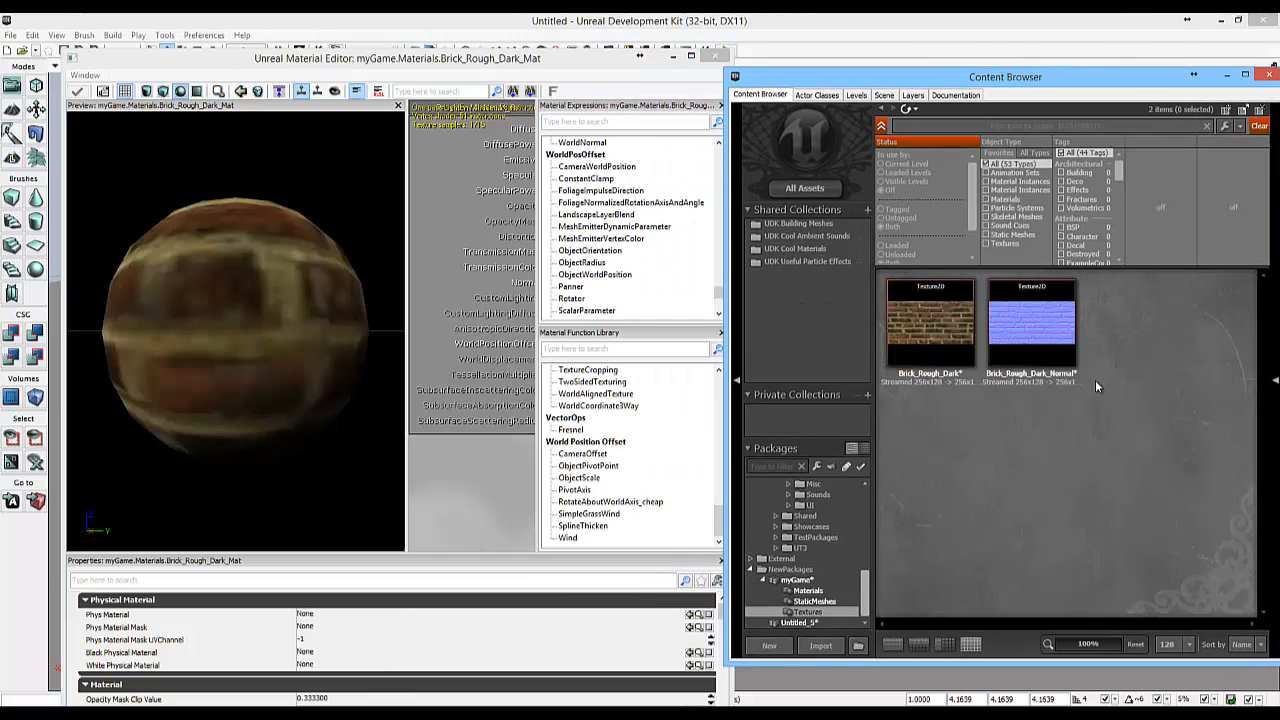
pyautogui.click(1035, 342)
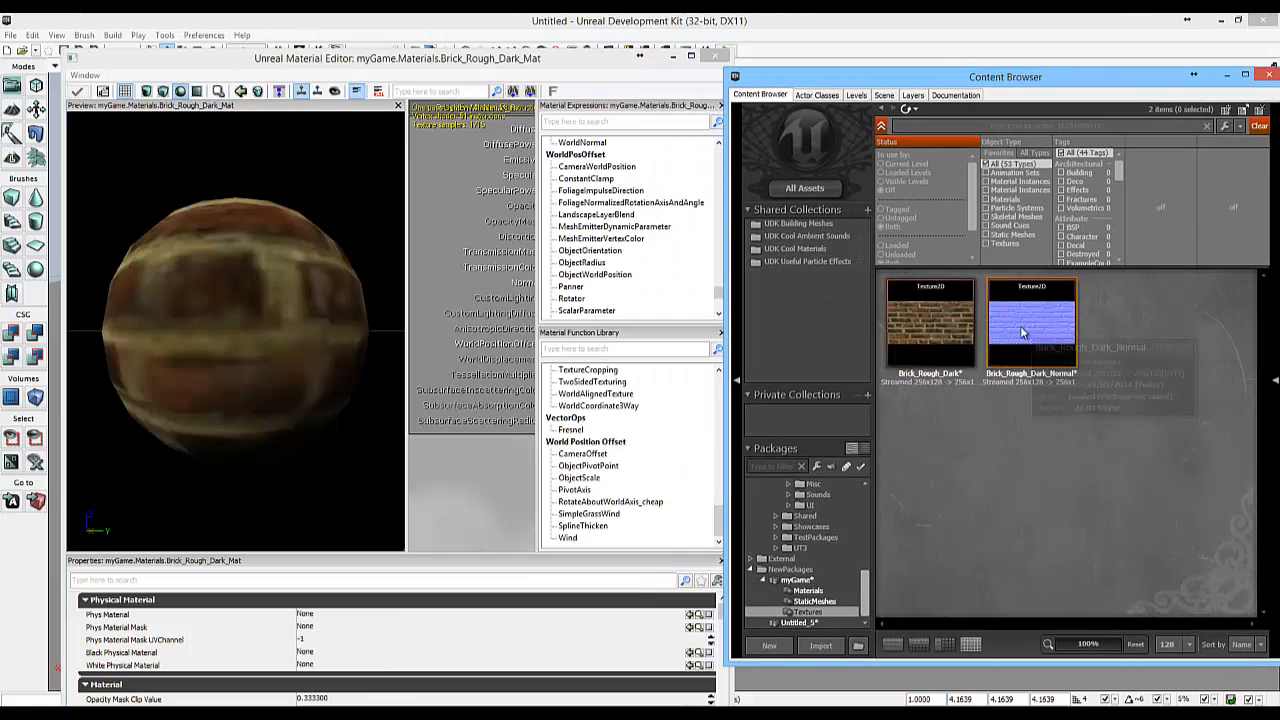
pyautogui.click(452, 510)
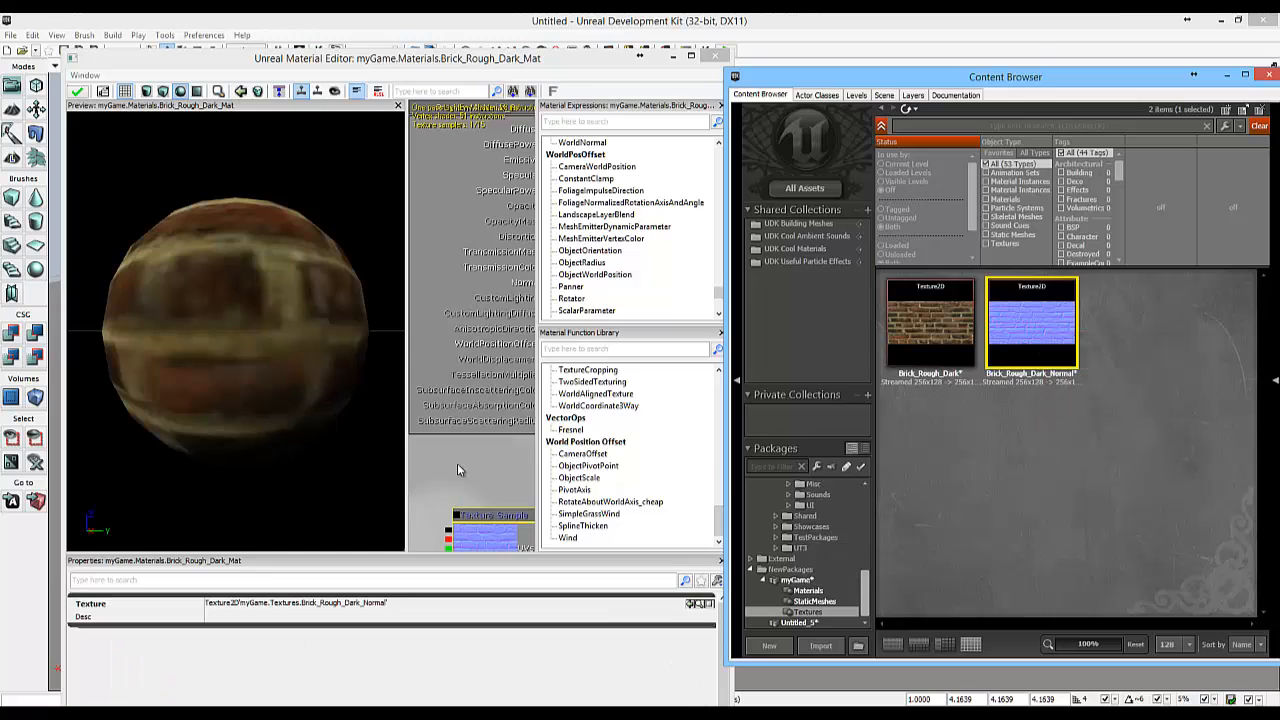
pyautogui.click(457, 465)
pyautogui.moveTo(729, 183); pyautogui.dragTo(1045, 183)
pyautogui.click(490, 516)
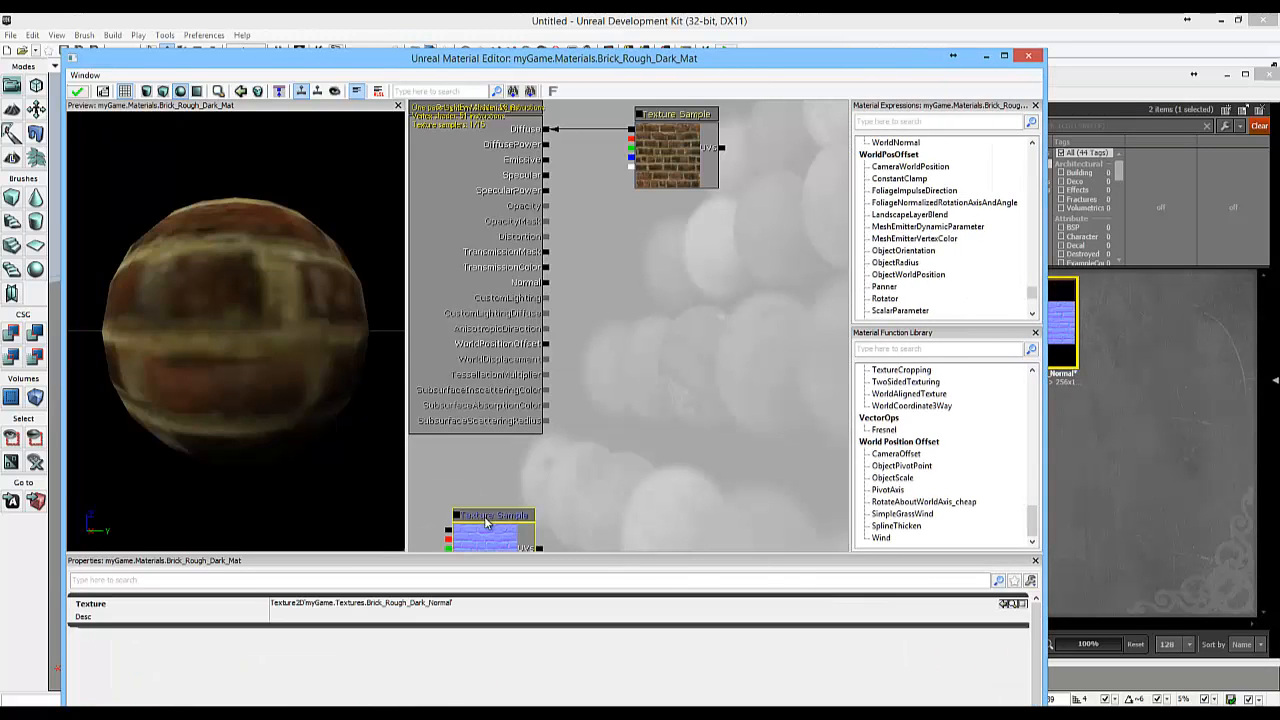
pyautogui.moveTo(487, 520); pyautogui.dragTo(550, 287)
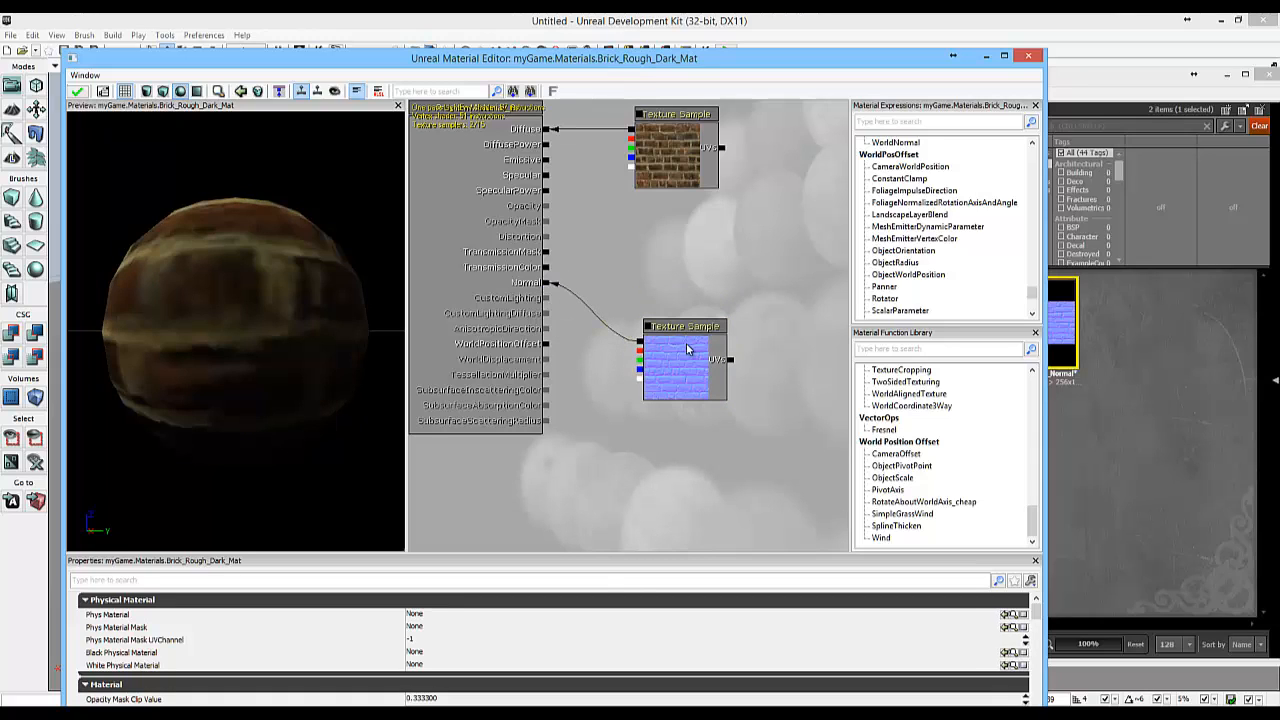
# - Examine the normal-mapped brick material from several angles on the sphere, plane and cube preview shapes
pyautogui.scroll(-4, 225, 347)
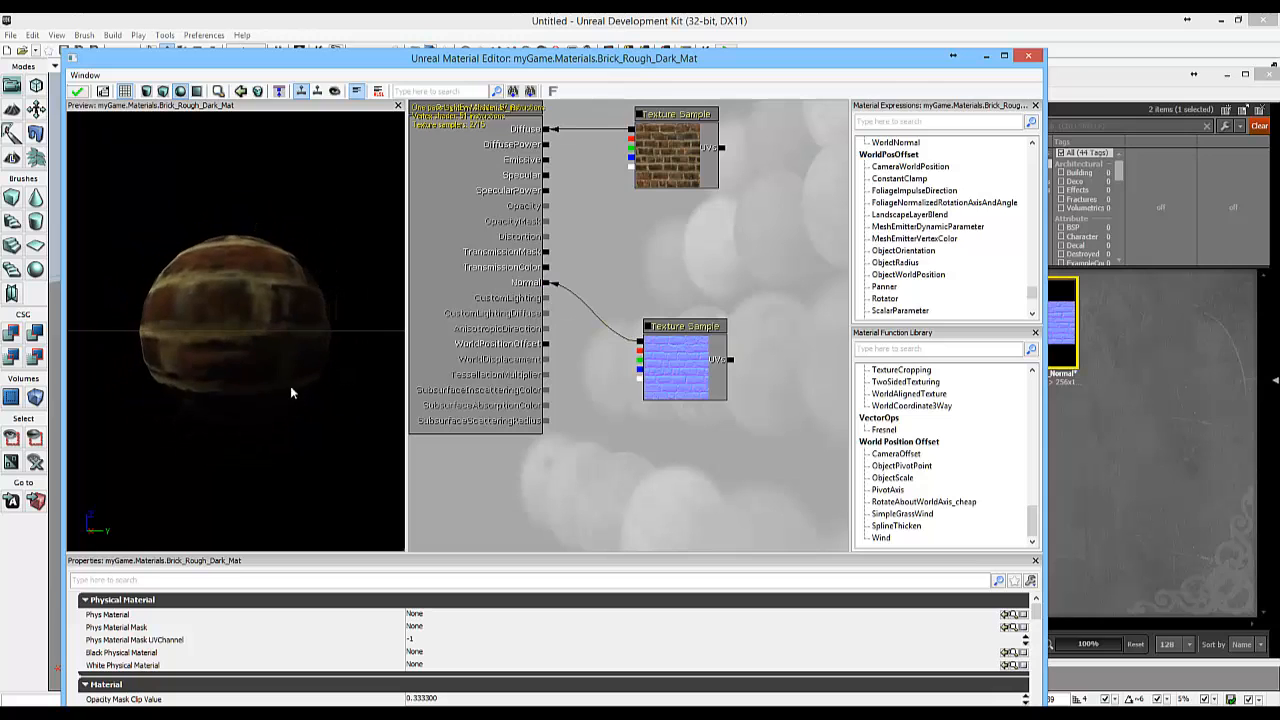
pyautogui.scroll(2, 290, 385)
pyautogui.moveTo(238, 373); pyautogui.dragTo(298, 241)
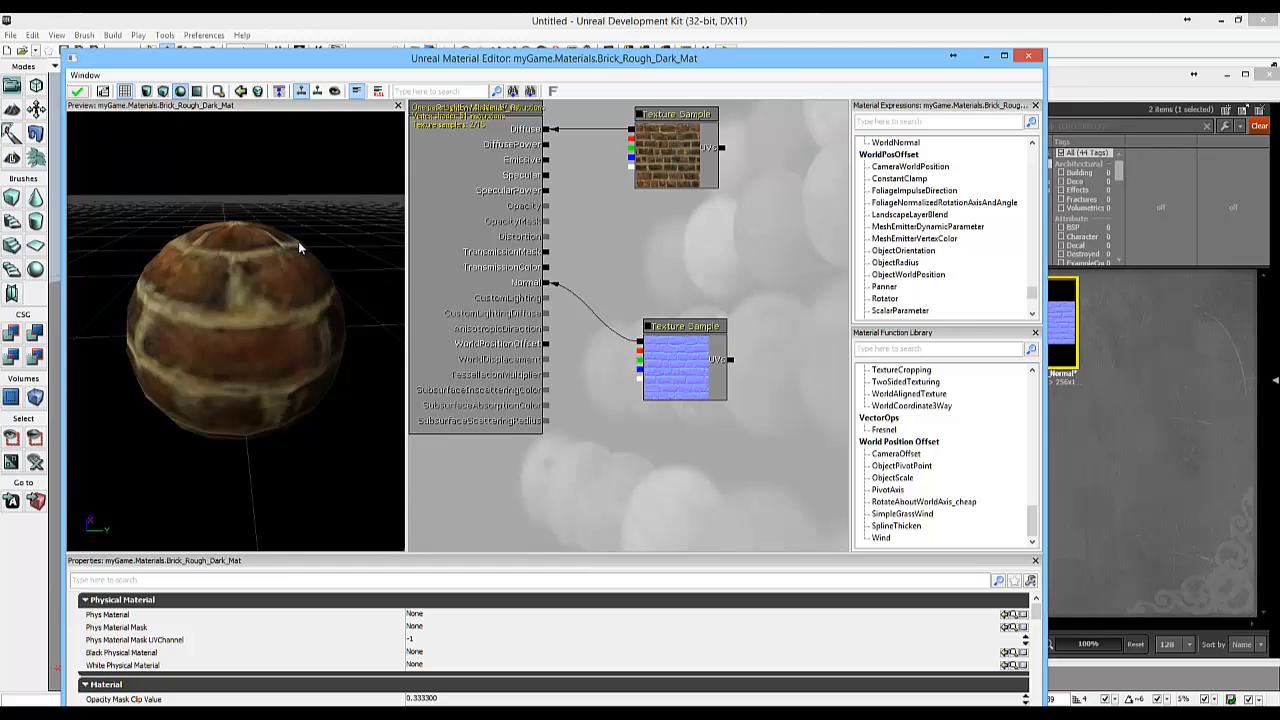
pyautogui.moveTo(191, 328); pyautogui.dragTo(356, 532)
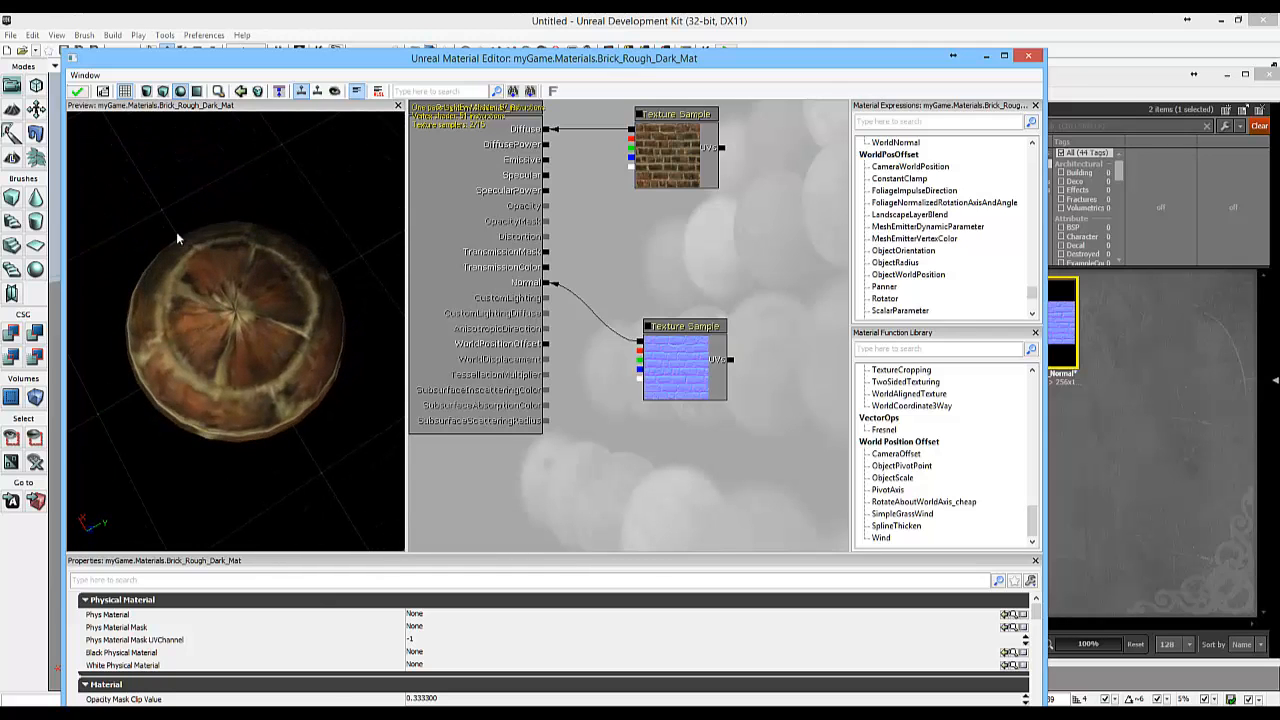
pyautogui.moveTo(212, 301); pyautogui.dragTo(285, 398)
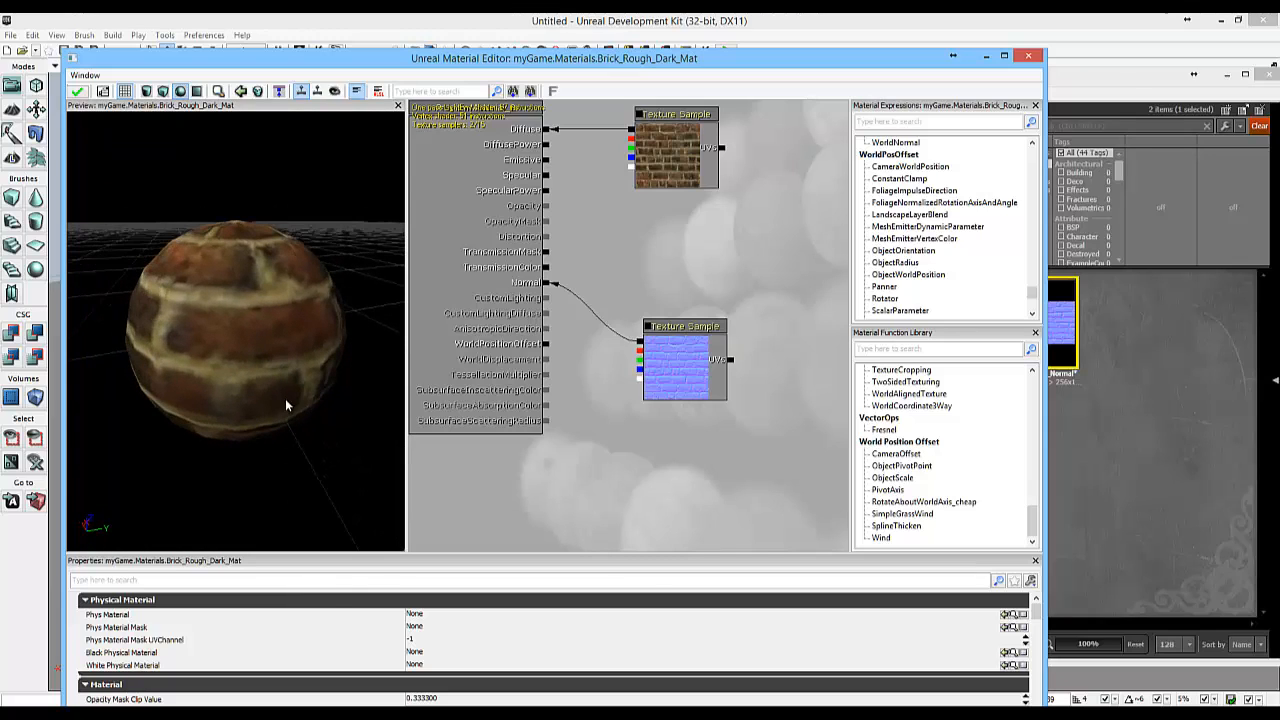
pyautogui.click(197, 91)
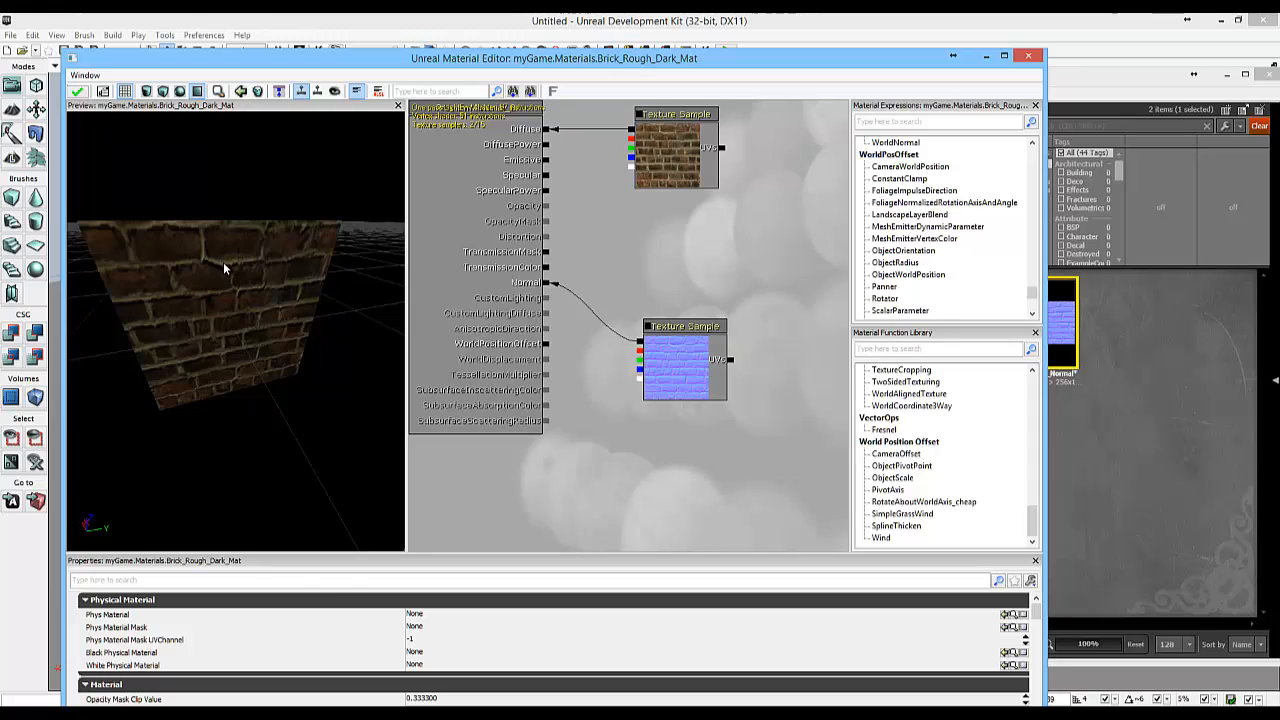
pyautogui.moveTo(222, 261)
pyautogui.mouseDown()
pyautogui.moveTo(201, 211)
pyautogui.moveTo(254, 191)
pyautogui.moveTo(406, 192)
pyautogui.moveTo(222, 264)
pyautogui.mouseUp()
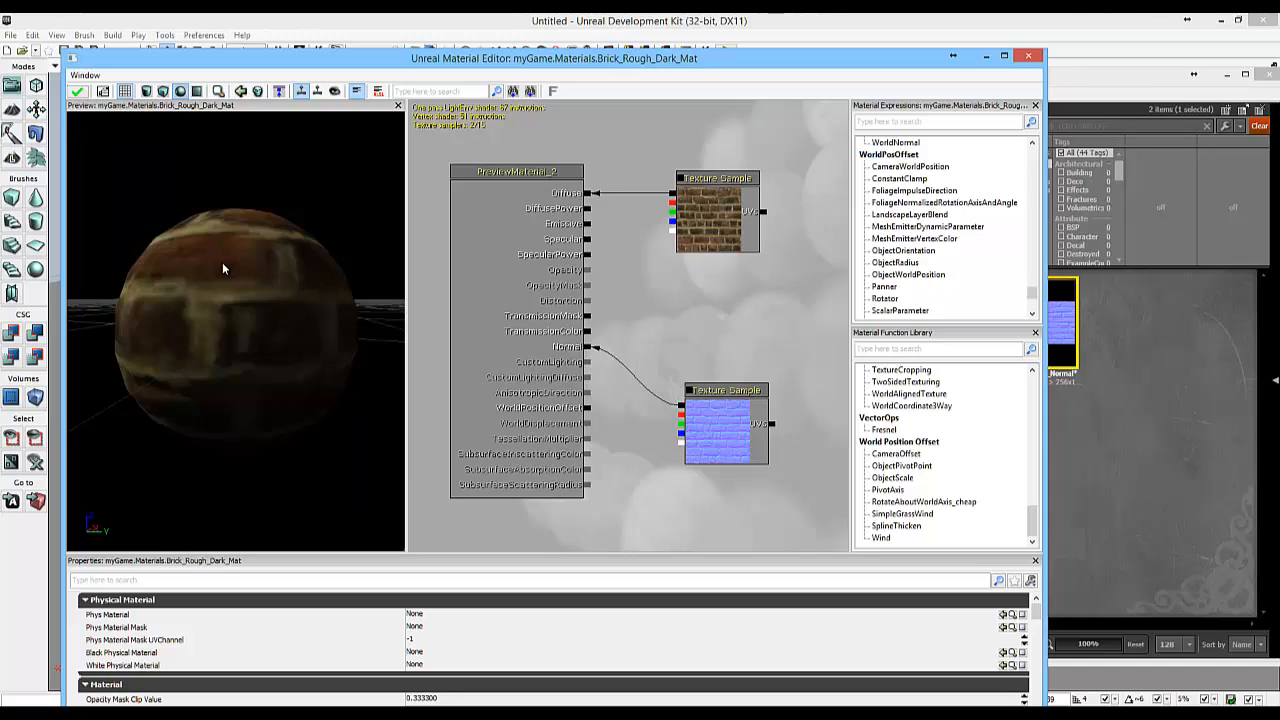
pyautogui.click(165, 91)
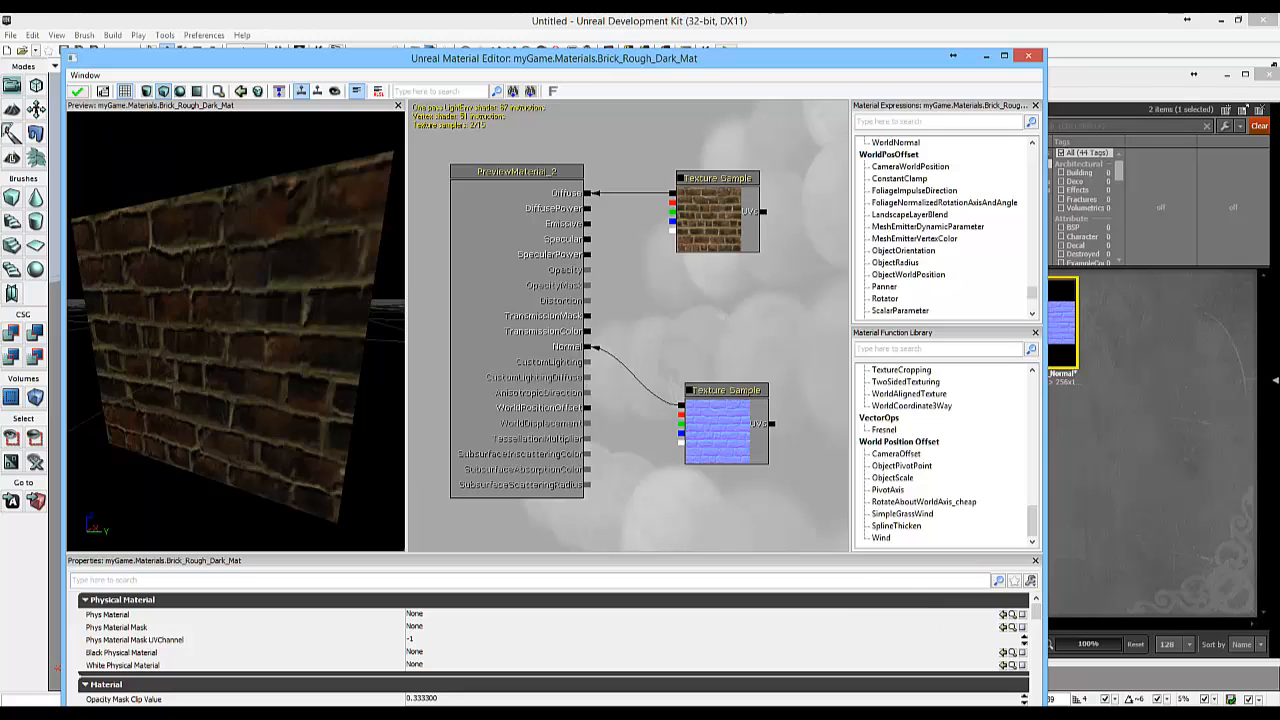
# - Switch to SSBump Generator and turn on Invert Height Map in the normal map settings for Brick_Rough_Dark.png
pyautogui.hotkey('alt', 'Tab')
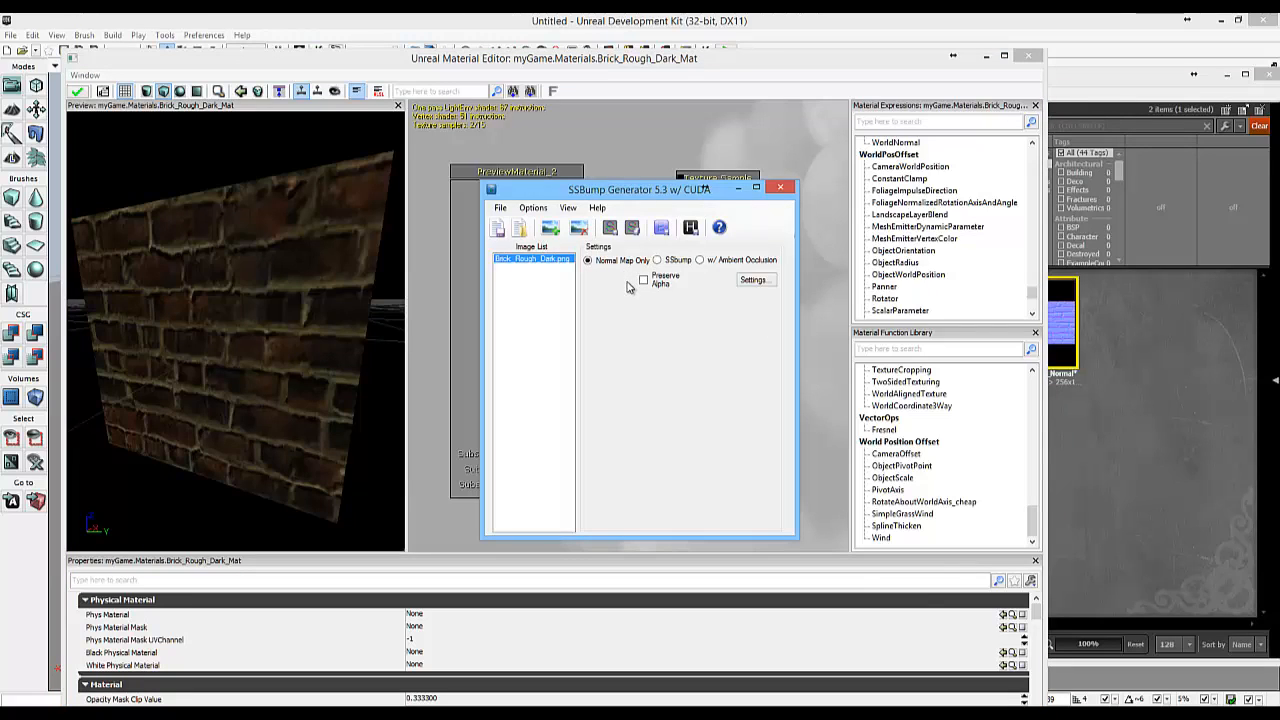
pyautogui.click(750, 283)
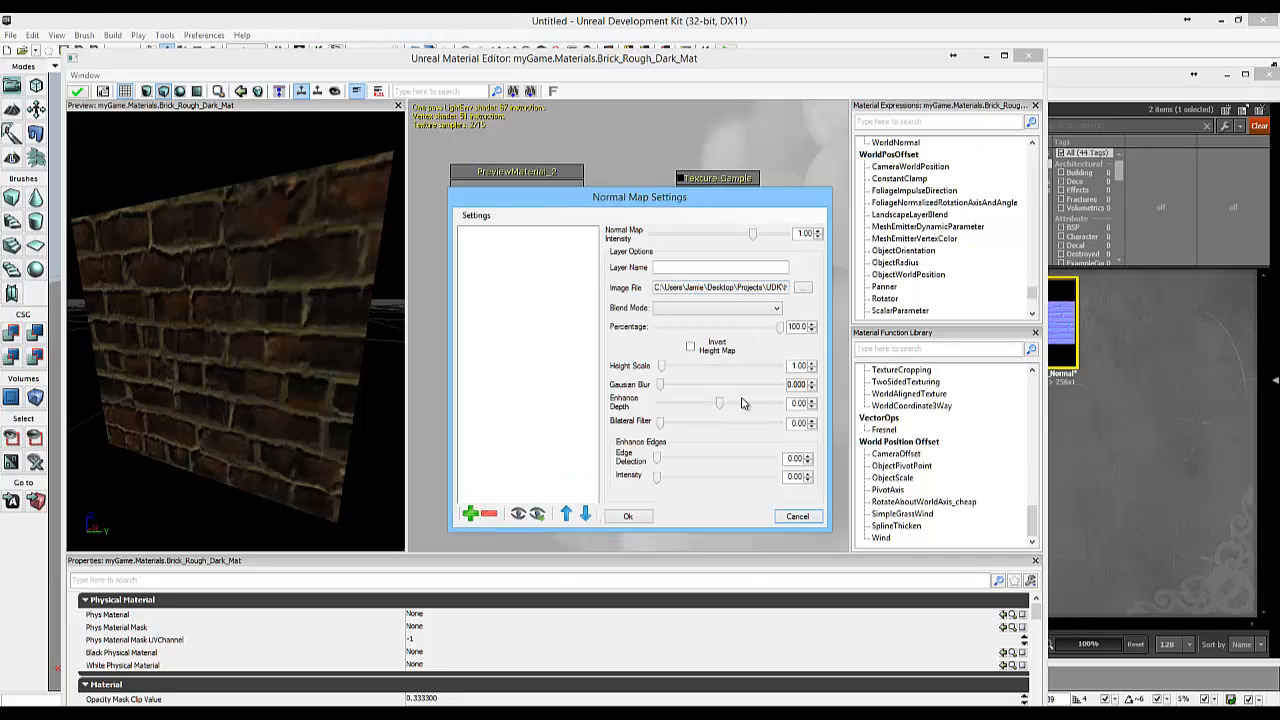
pyautogui.click(690, 346)
pyautogui.click(628, 516)
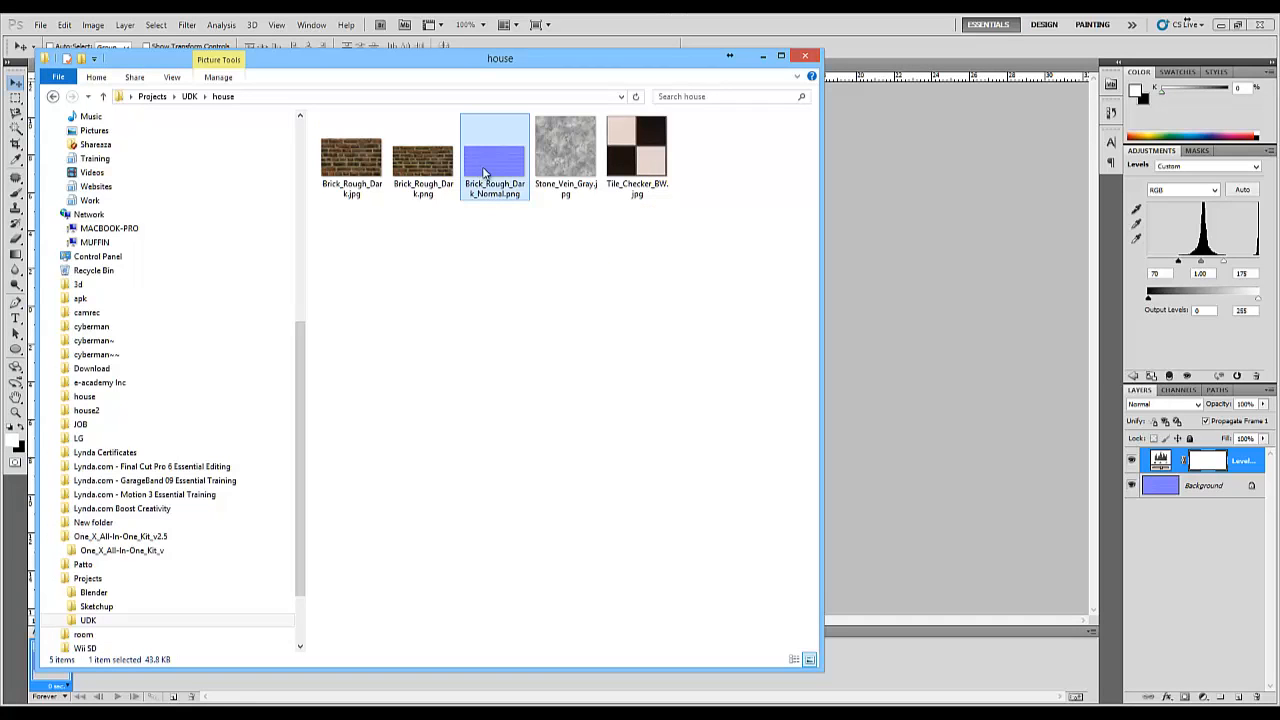
# - Open the regenerated Brick_Rough_Dark_Normal.png in Photoshop and compare it with the earlier version, both at 300% zoom
pyautogui.moveTo(486, 168); pyautogui.dragTo(874, 52)
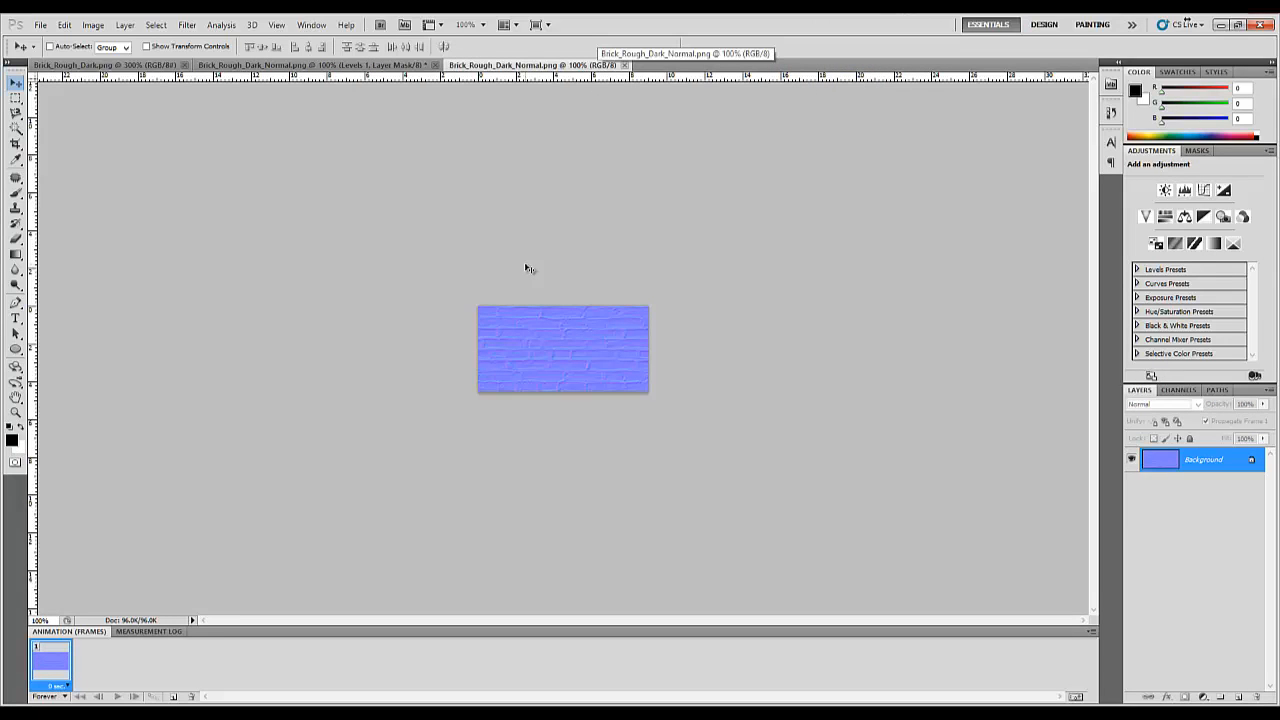
pyautogui.hotkey('ctrl', '+')
pyautogui.hotkey('ctrl', '+')
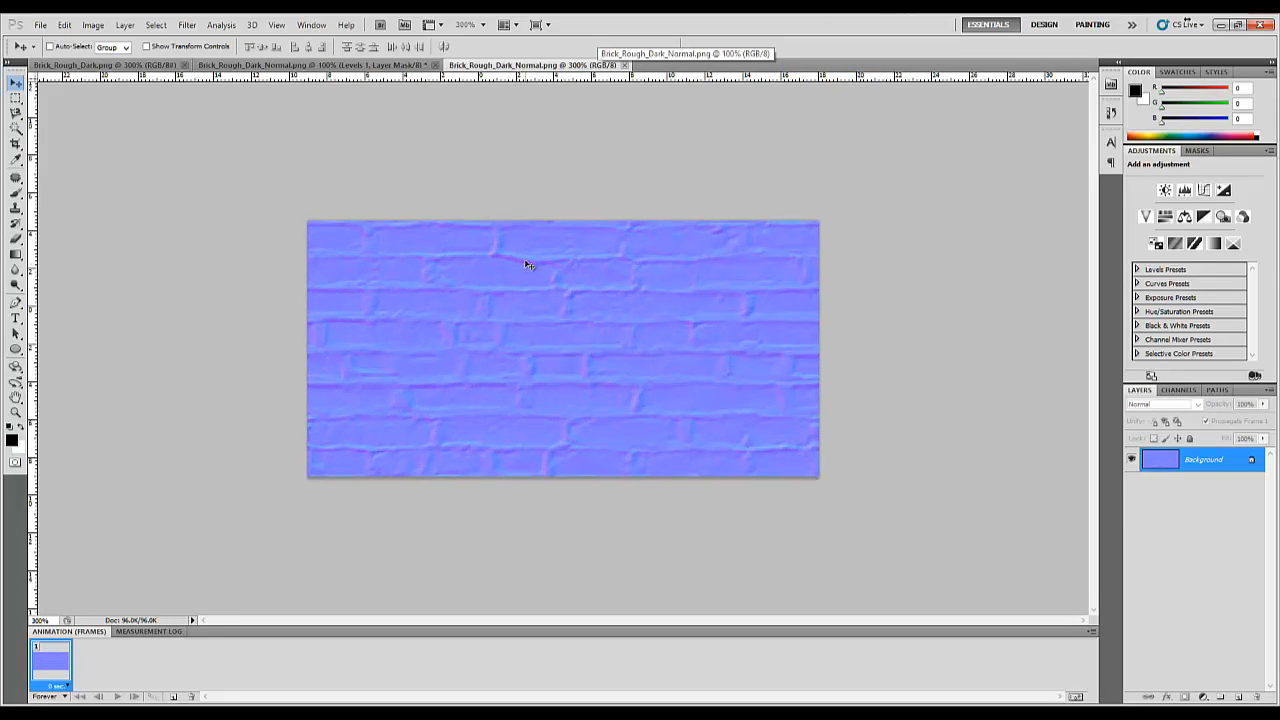
pyautogui.click(377, 66)
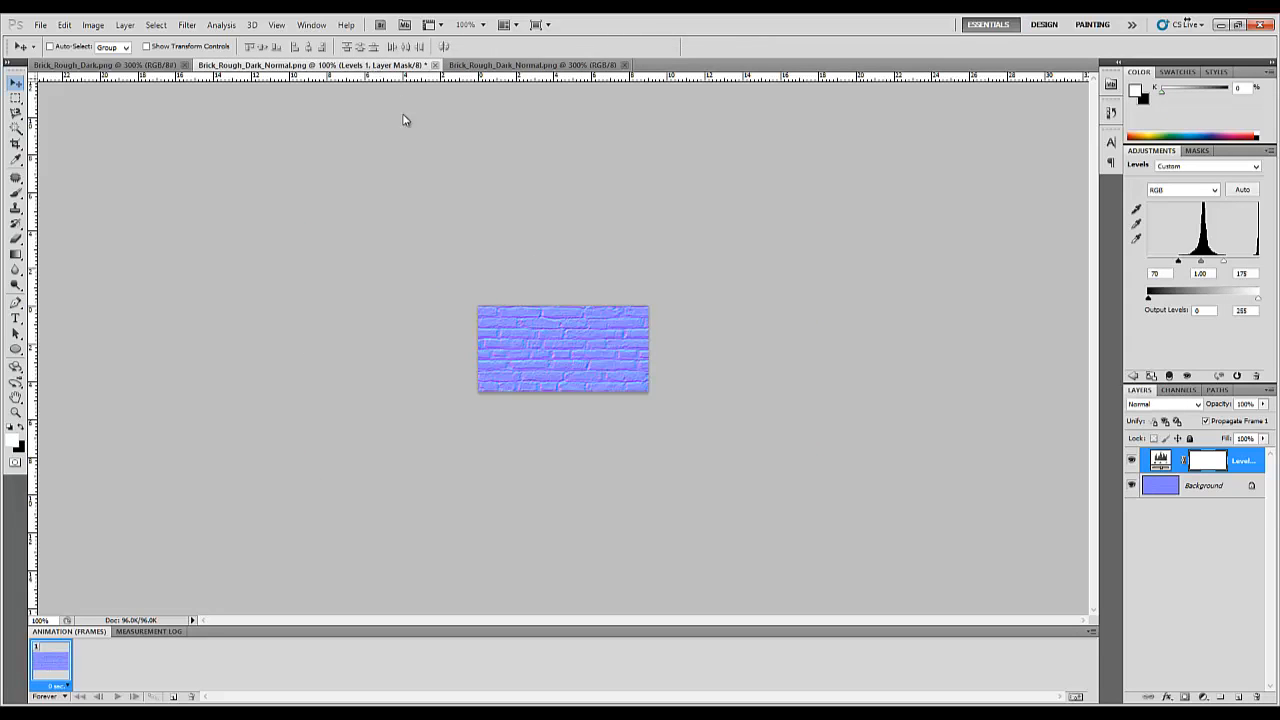
pyautogui.hotkey('ctrl', '+')
pyautogui.hotkey('ctrl', '+')
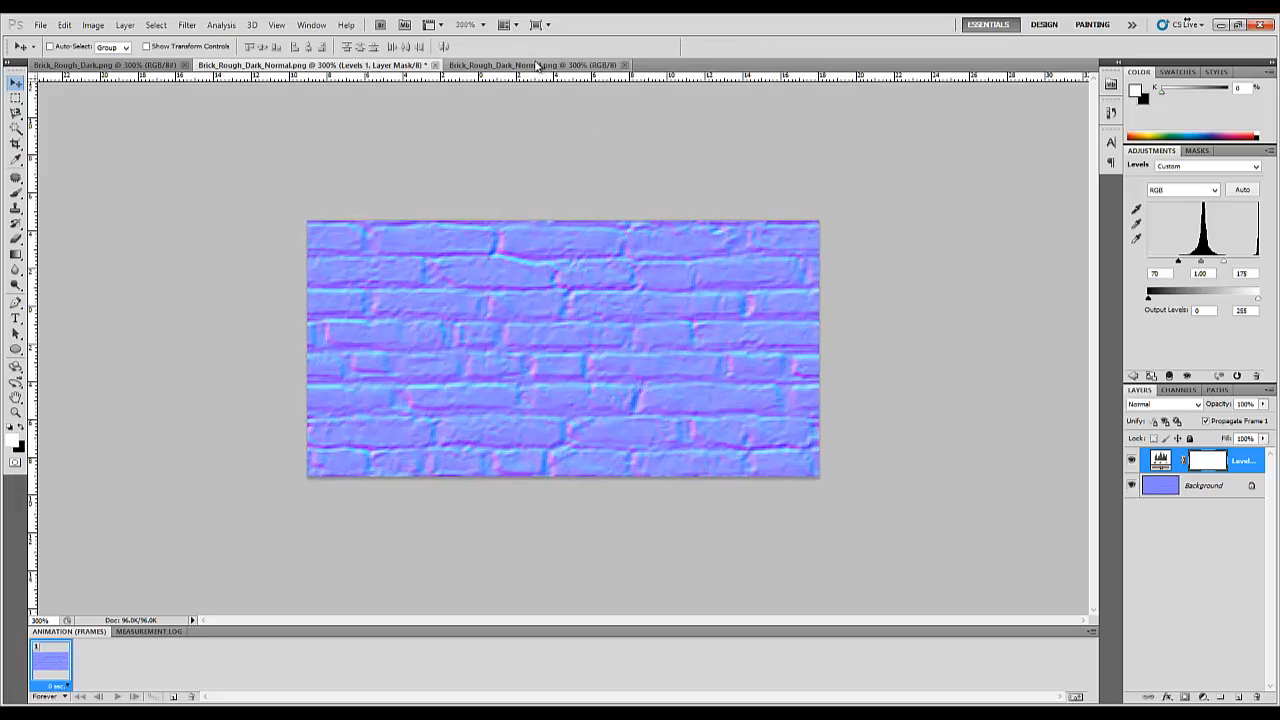
pyautogui.click(538, 66)
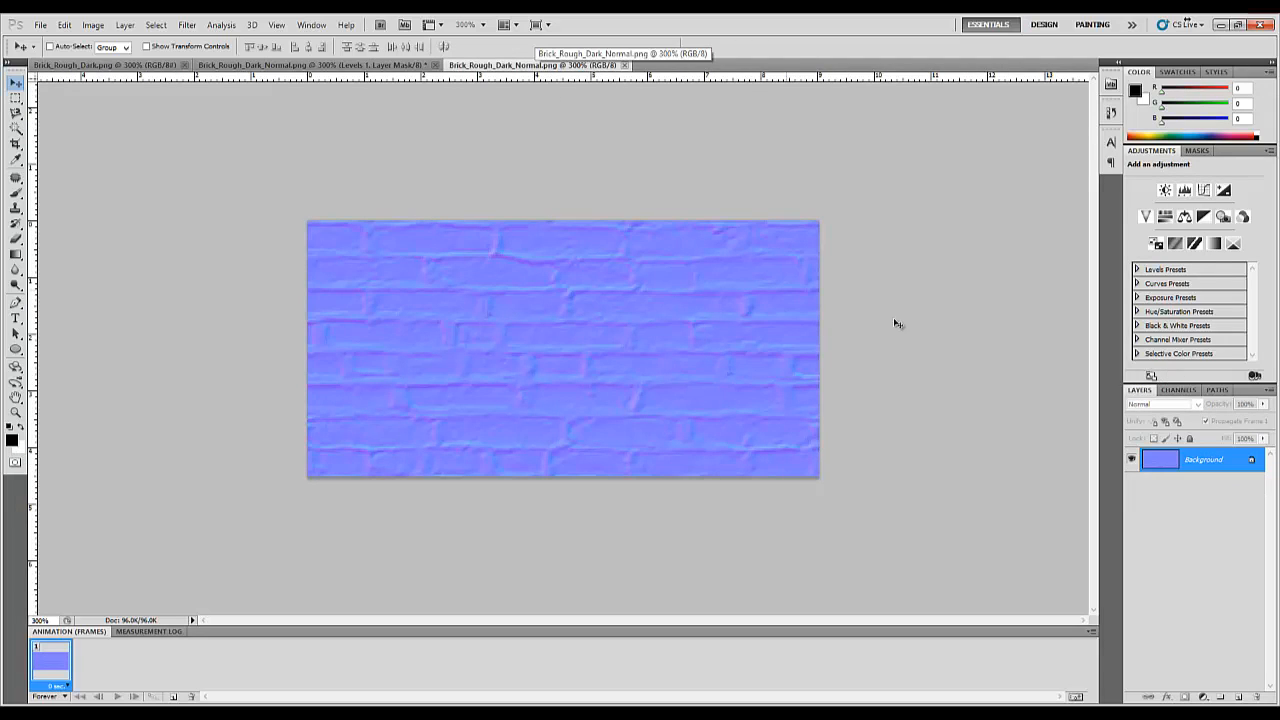
# - Add a Levels adjustment with input black 71 and white 167 to the new normal map and compare it with the earlier version
pyautogui.click(1185, 190)
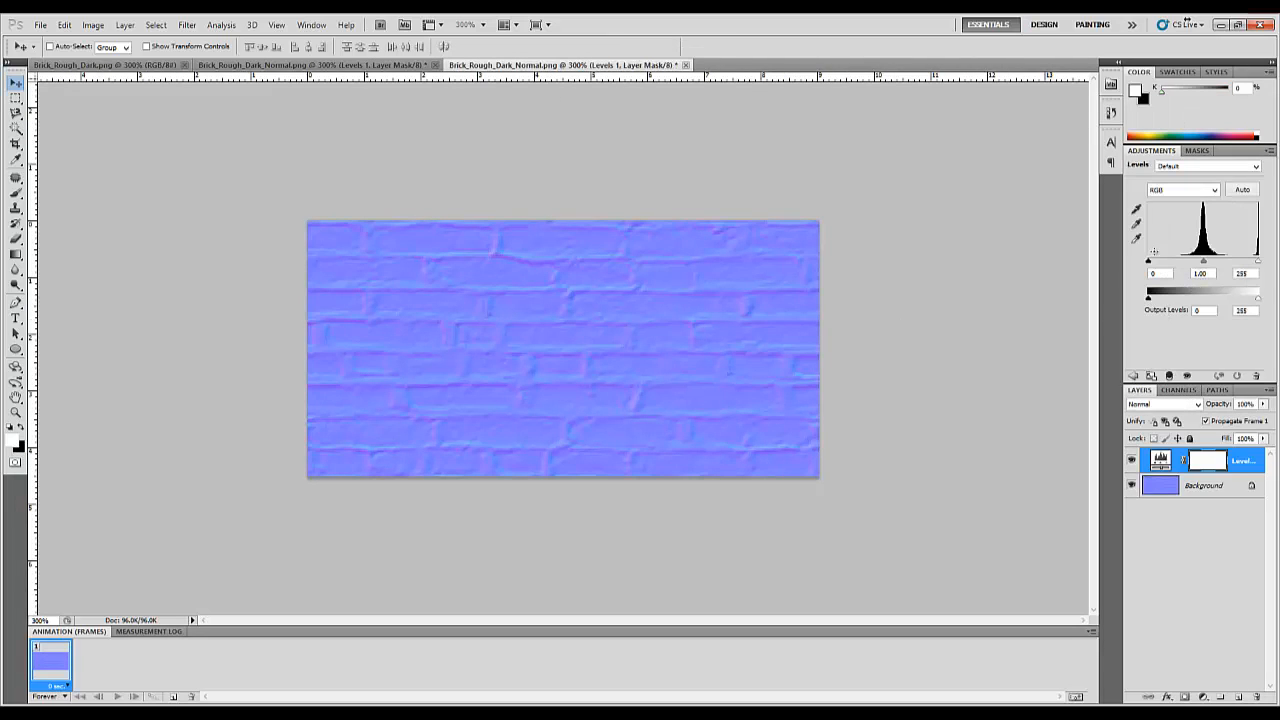
pyautogui.moveTo(1148, 262); pyautogui.dragTo(1178, 262)
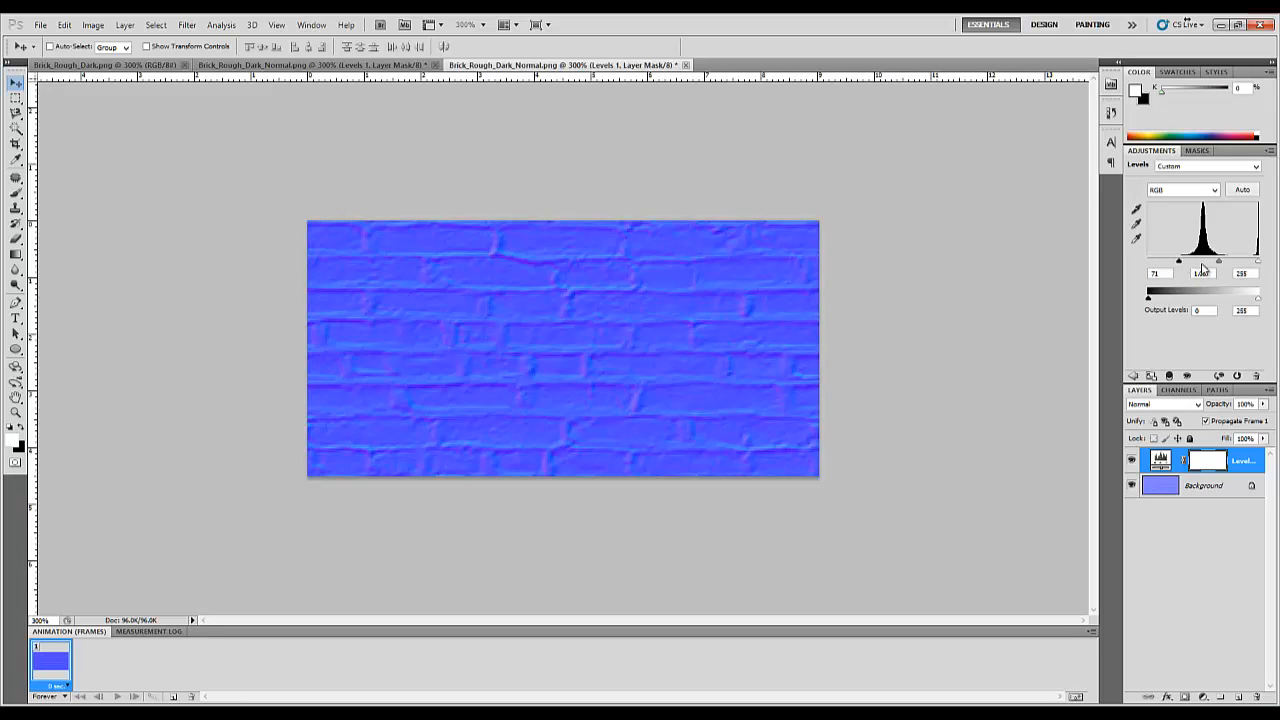
pyautogui.moveTo(1257, 262); pyautogui.dragTo(1219, 262)
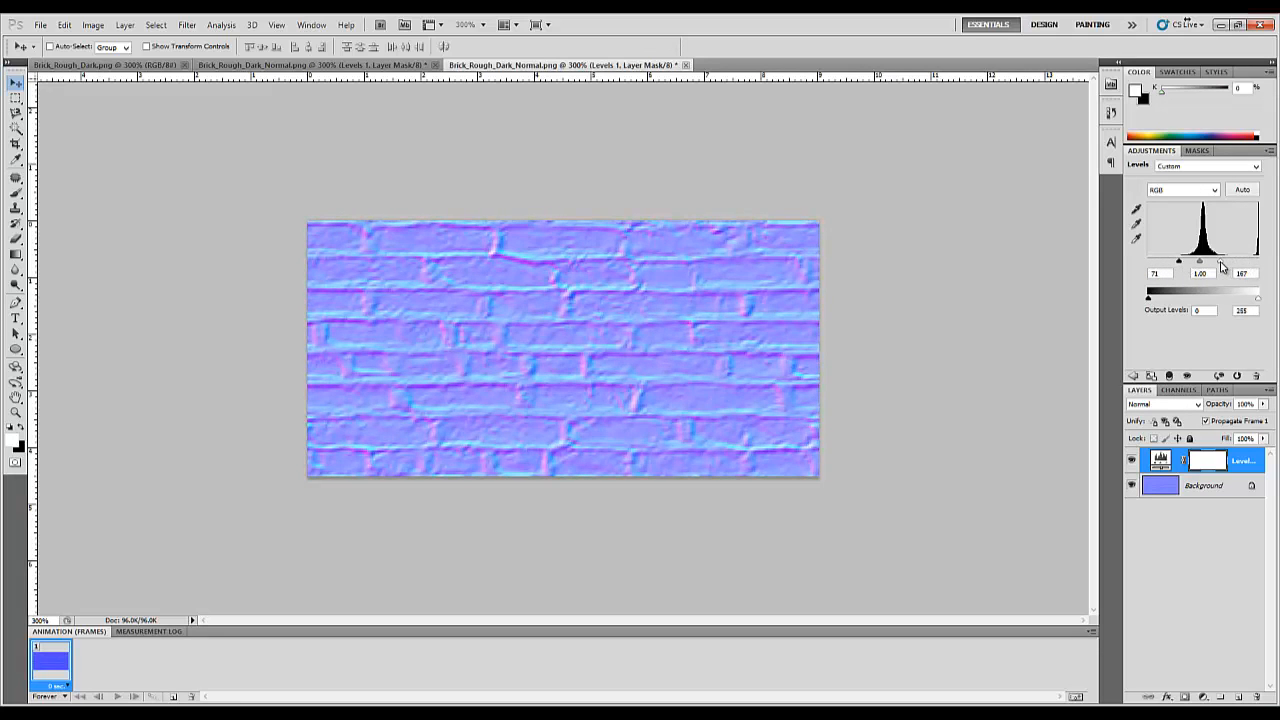
pyautogui.click(390, 65)
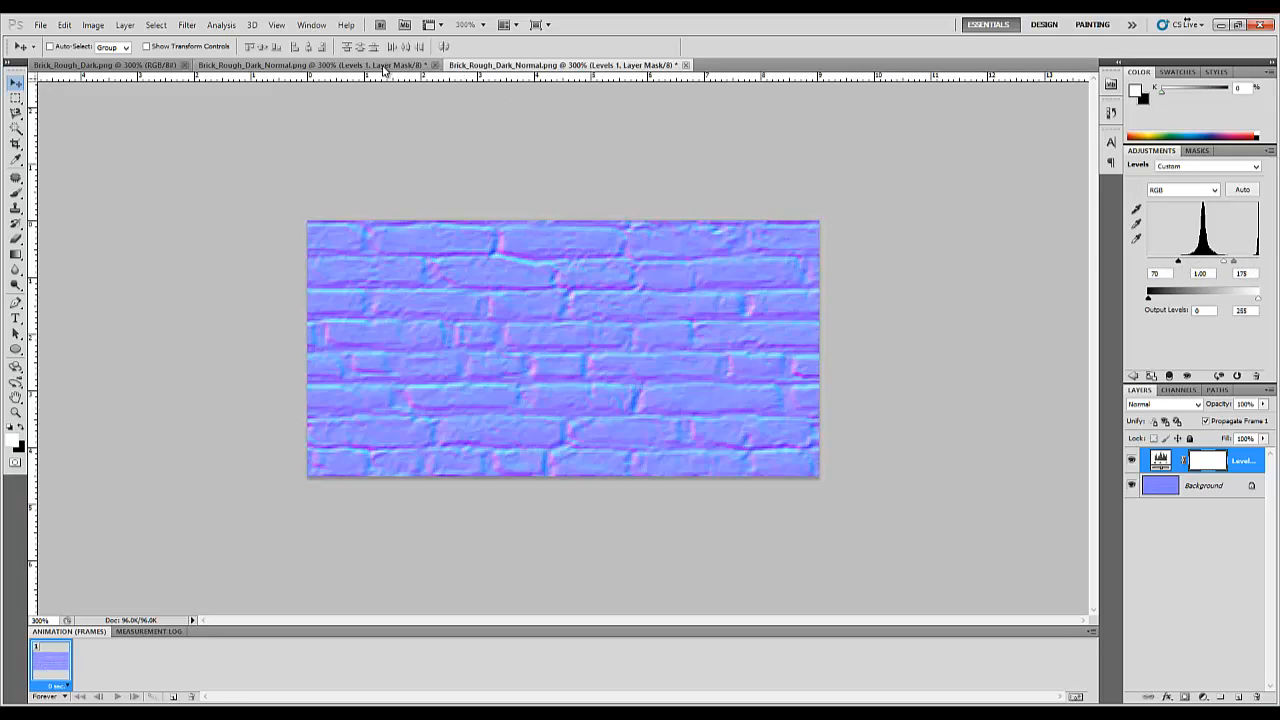
pyautogui.click(490, 66)
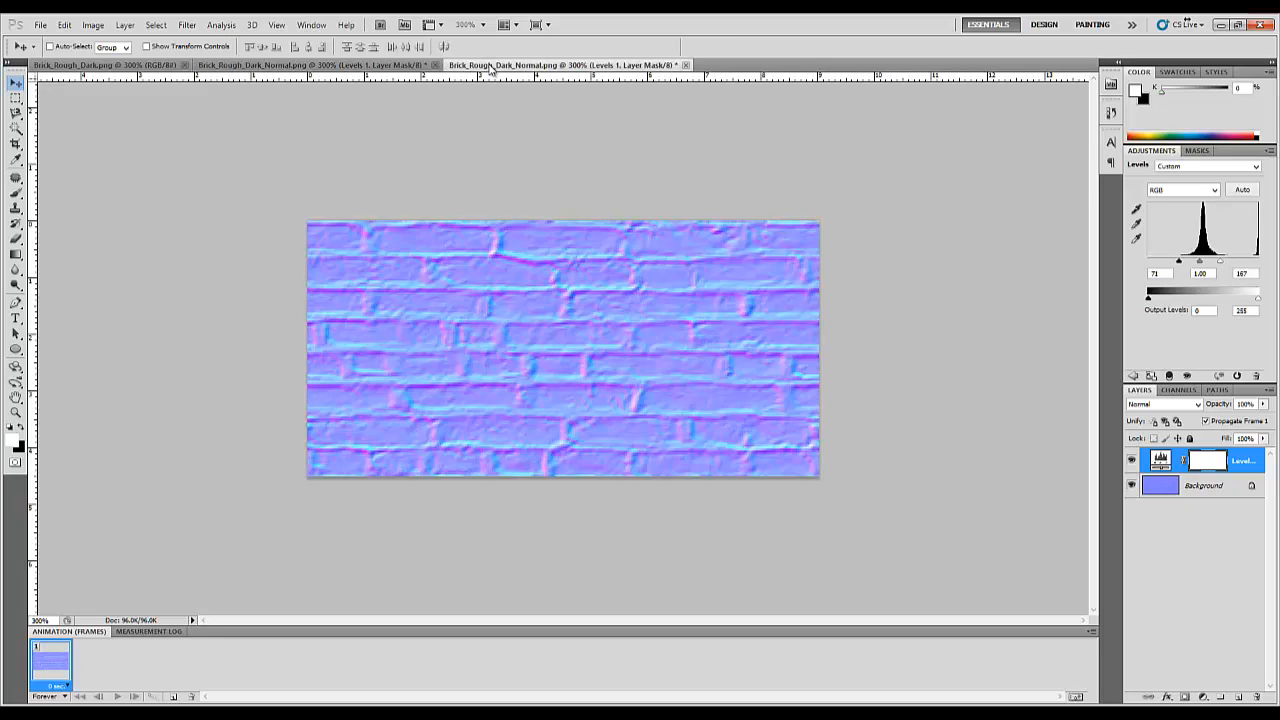
pyautogui.click(384, 66)
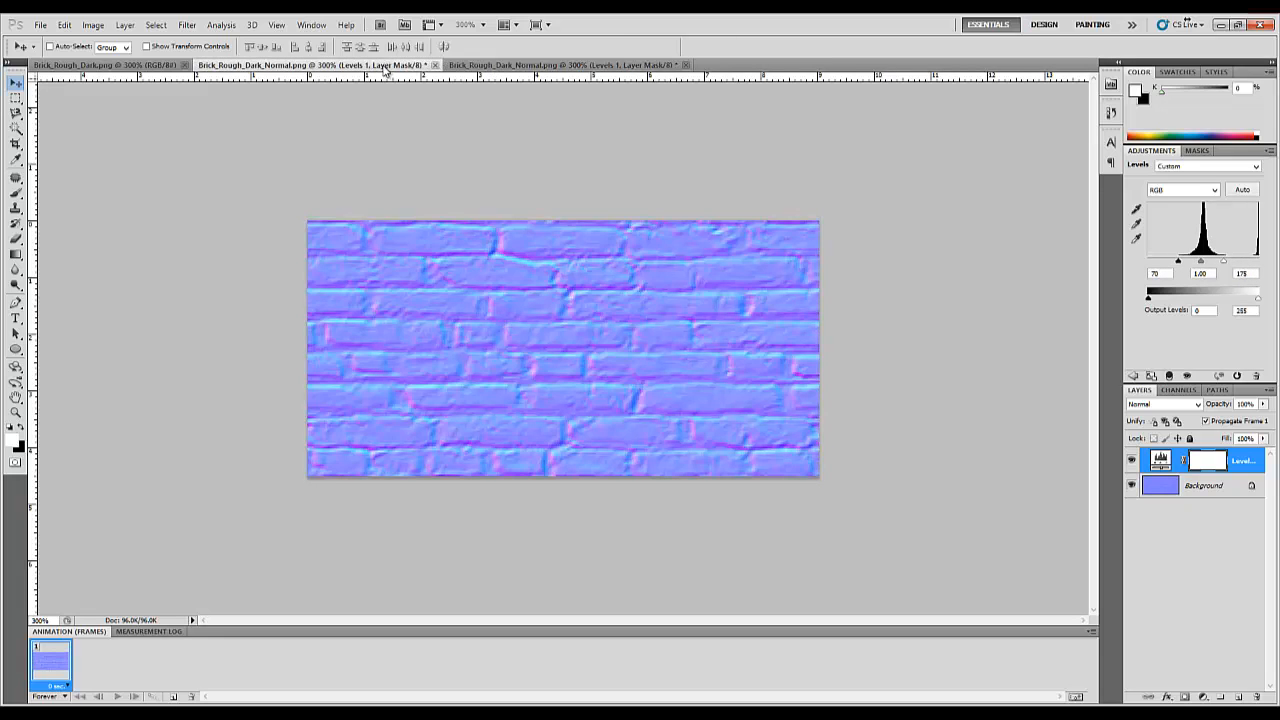
pyautogui.click(471, 66)
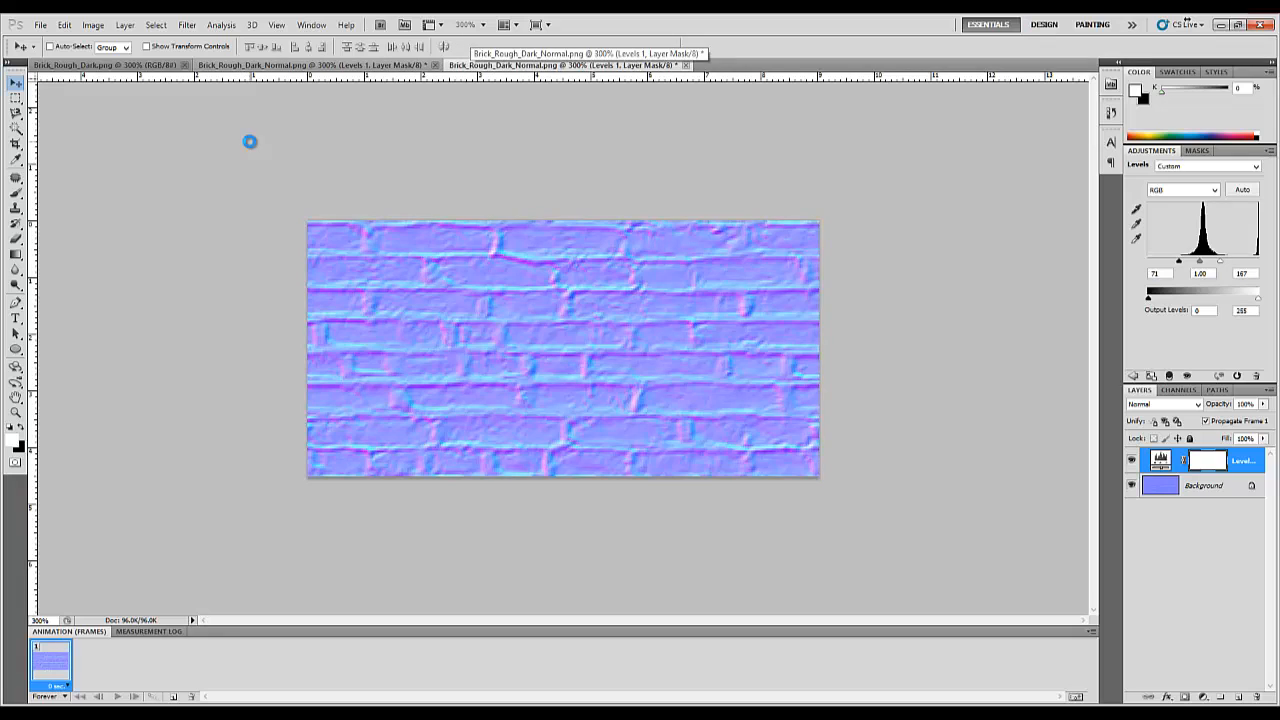
# - Merge the Levels adjustment into the new normal map's Background layer
pyautogui.hotkey('ctrl', 'shift', 's')
pyautogui.click(1112, 541)
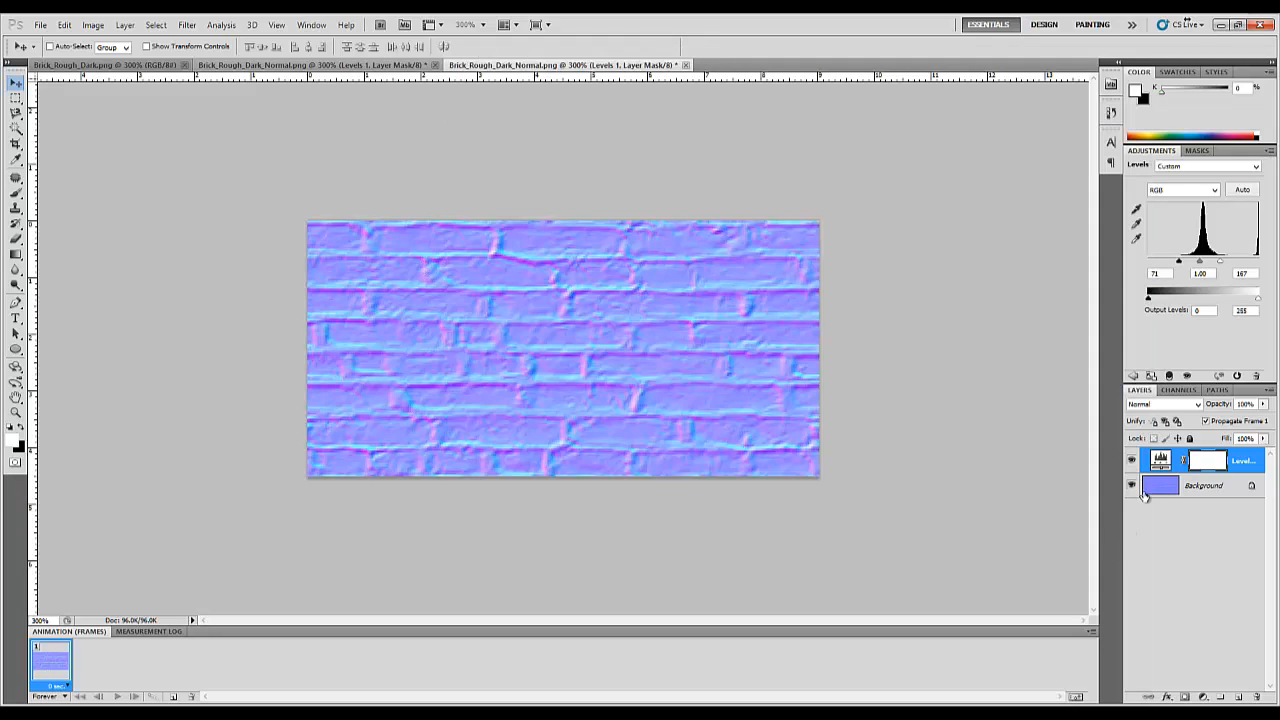
pyautogui.hotkey('ctrl', 'e')
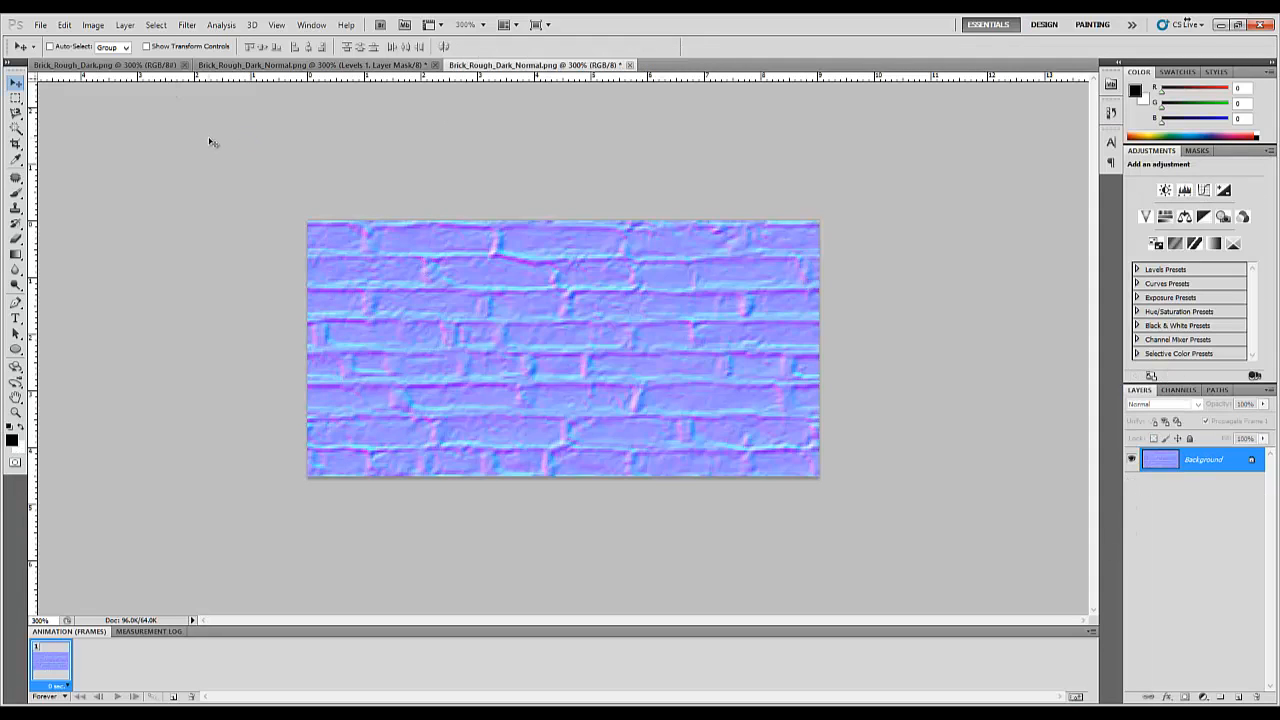
# - Save the merged Brick_Rough_Dark_Normal.png and switch to Unreal Development Kit
pyautogui.hotkey('ctrl', 's')
pyautogui.hotkey('alt', 'Tab')
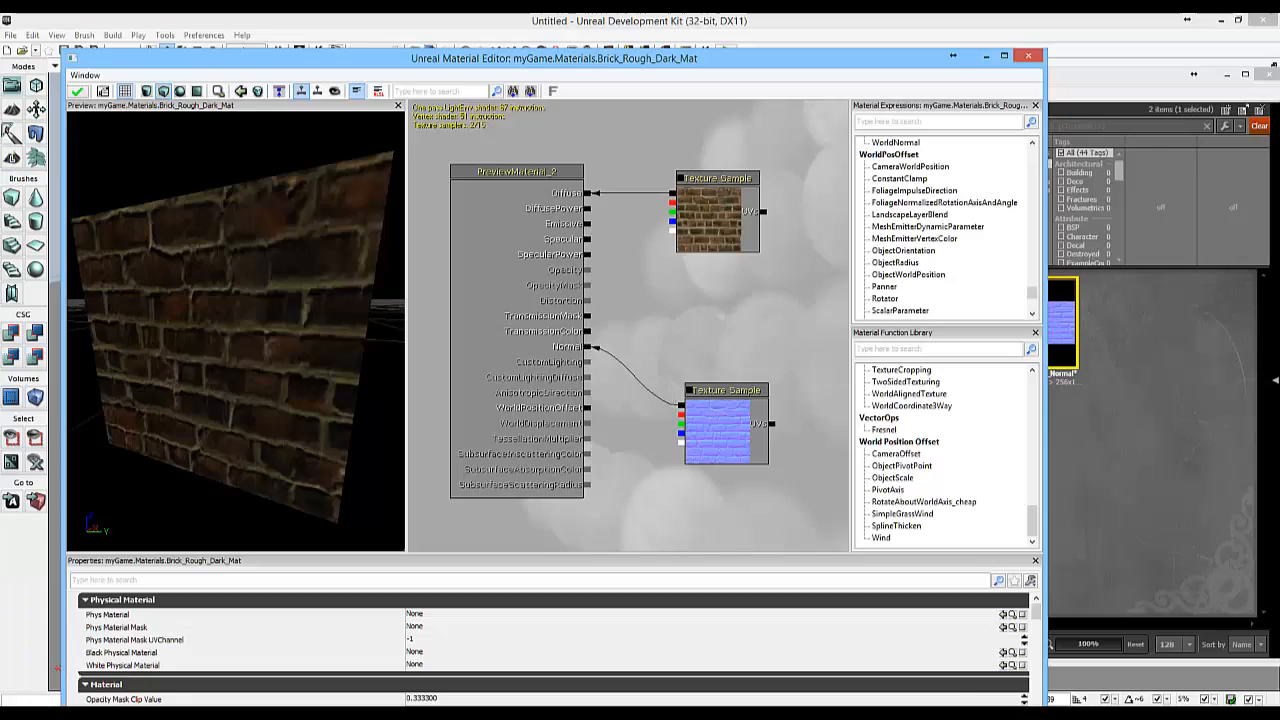
# - Close the Brick_Rough_Dark_Mat editor without applying its changes and reimport the Brick_Rough_Dark_Normal texture
pyautogui.click(1028, 56)
pyautogui.click(678, 390)
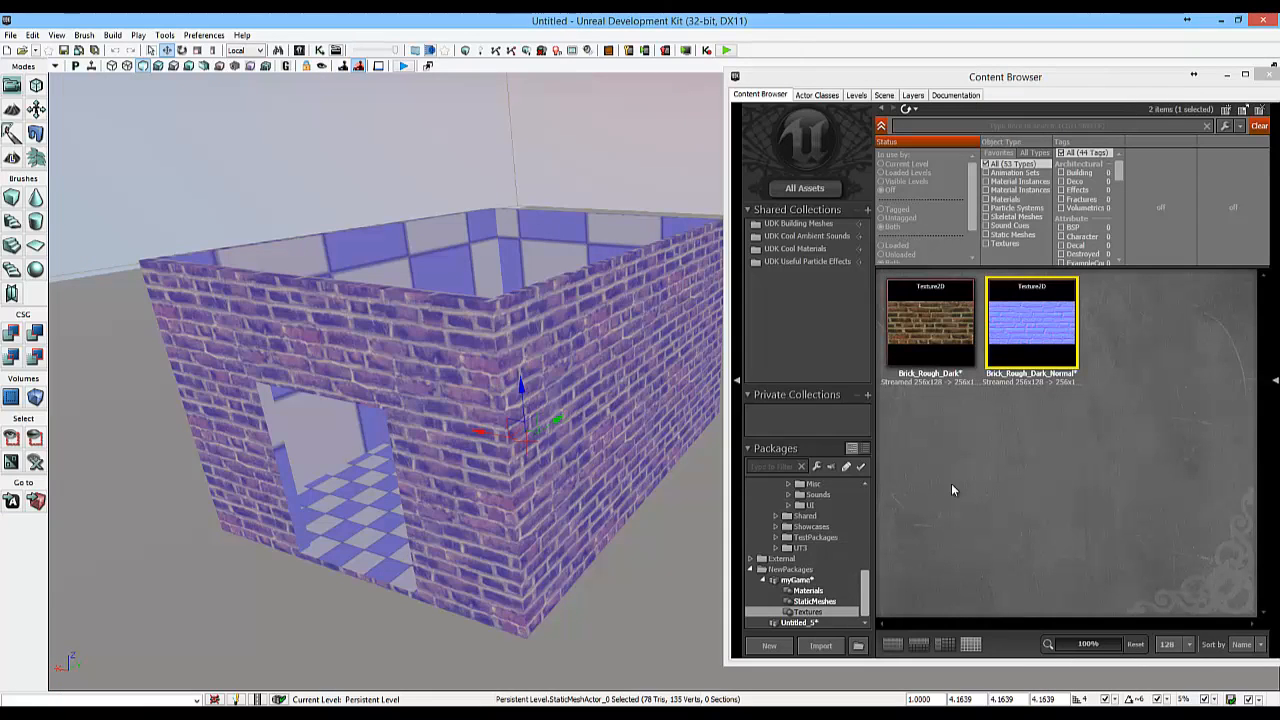
pyautogui.rightClick(1032, 336)
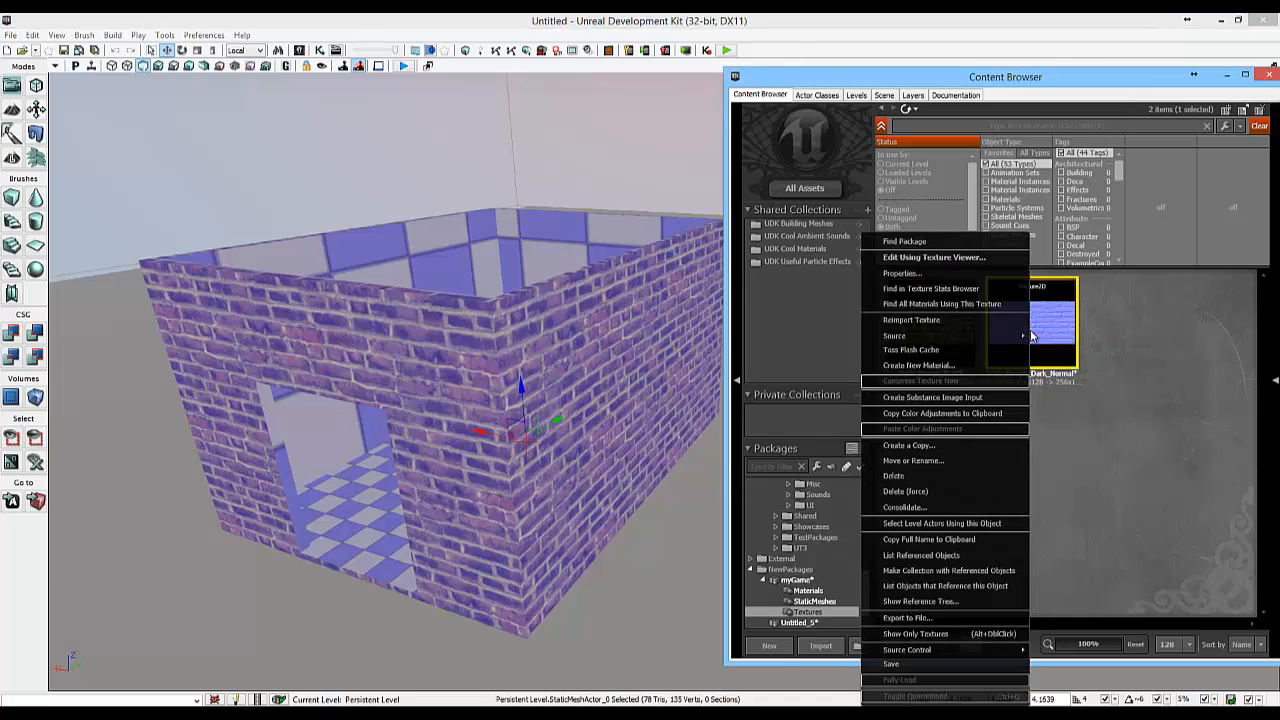
pyautogui.click(944, 320)
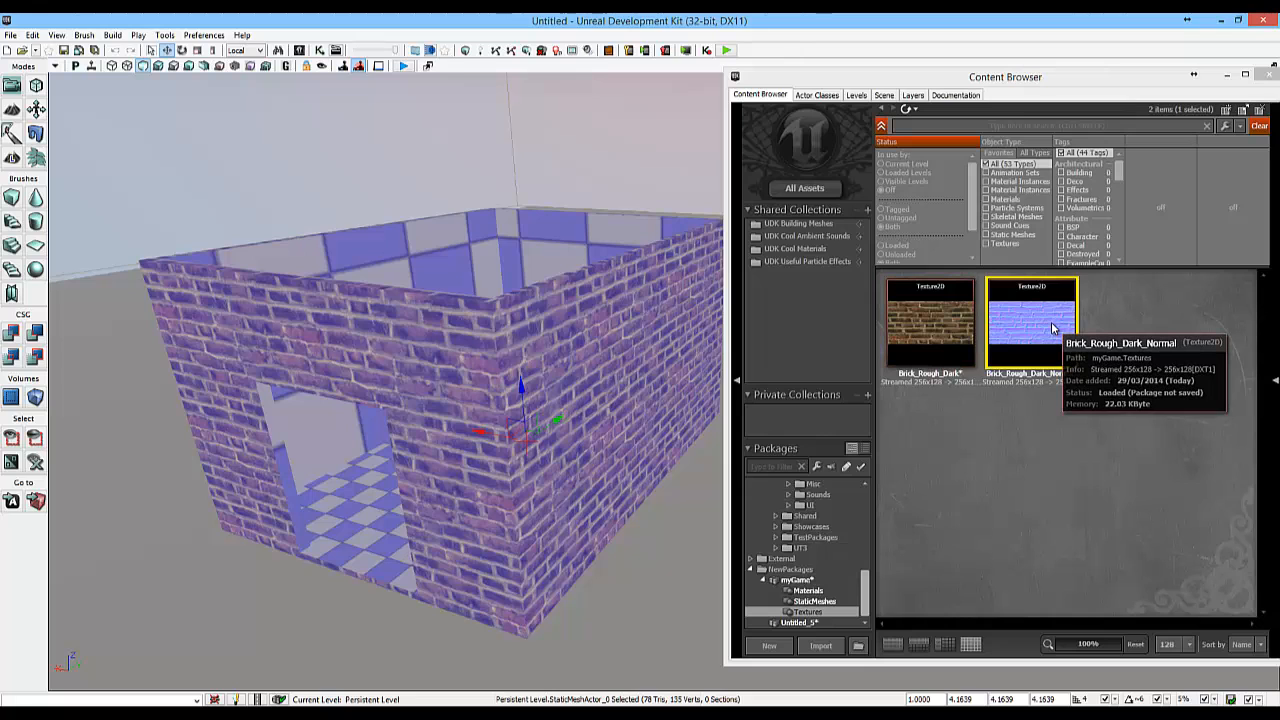
# - Reopen Brick_Rough_Dark_Mat, add a texture sample of Brick_Rough_Dark_Normal and connect it to the material's Normal input
pyautogui.click(806, 590)
pyautogui.click(922, 322)
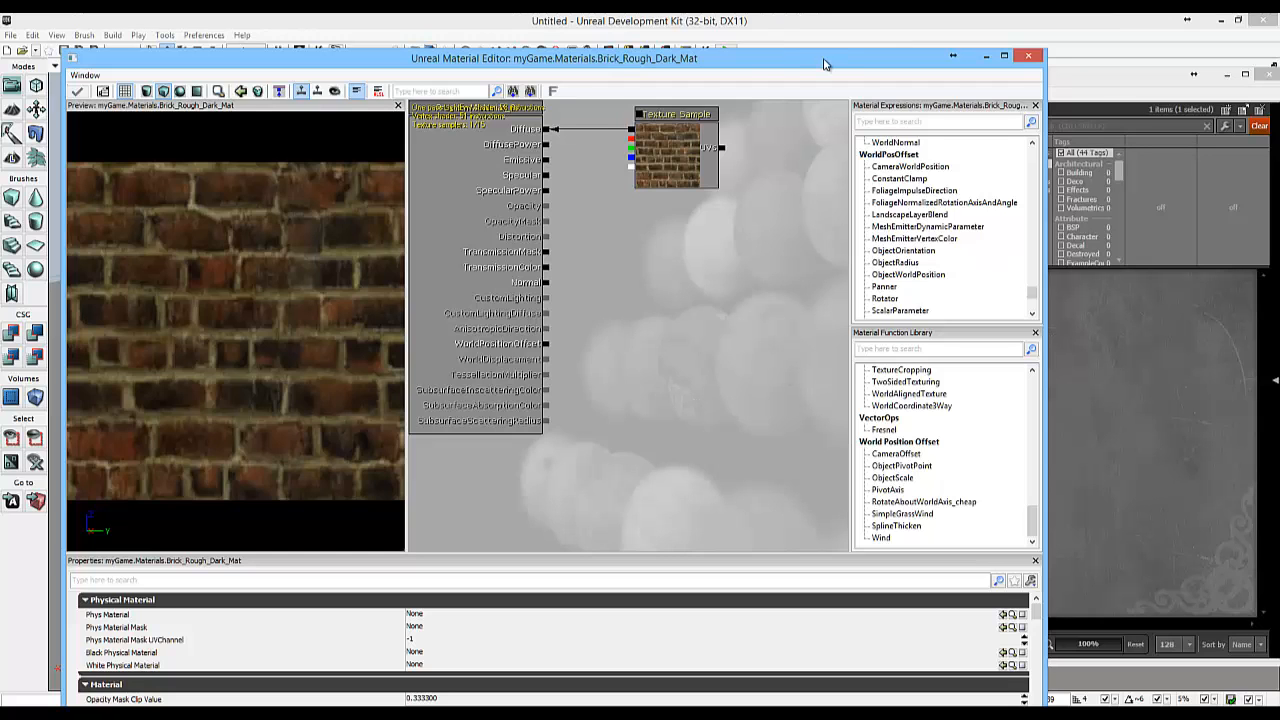
pyautogui.moveTo(816, 62); pyautogui.dragTo(497, 62)
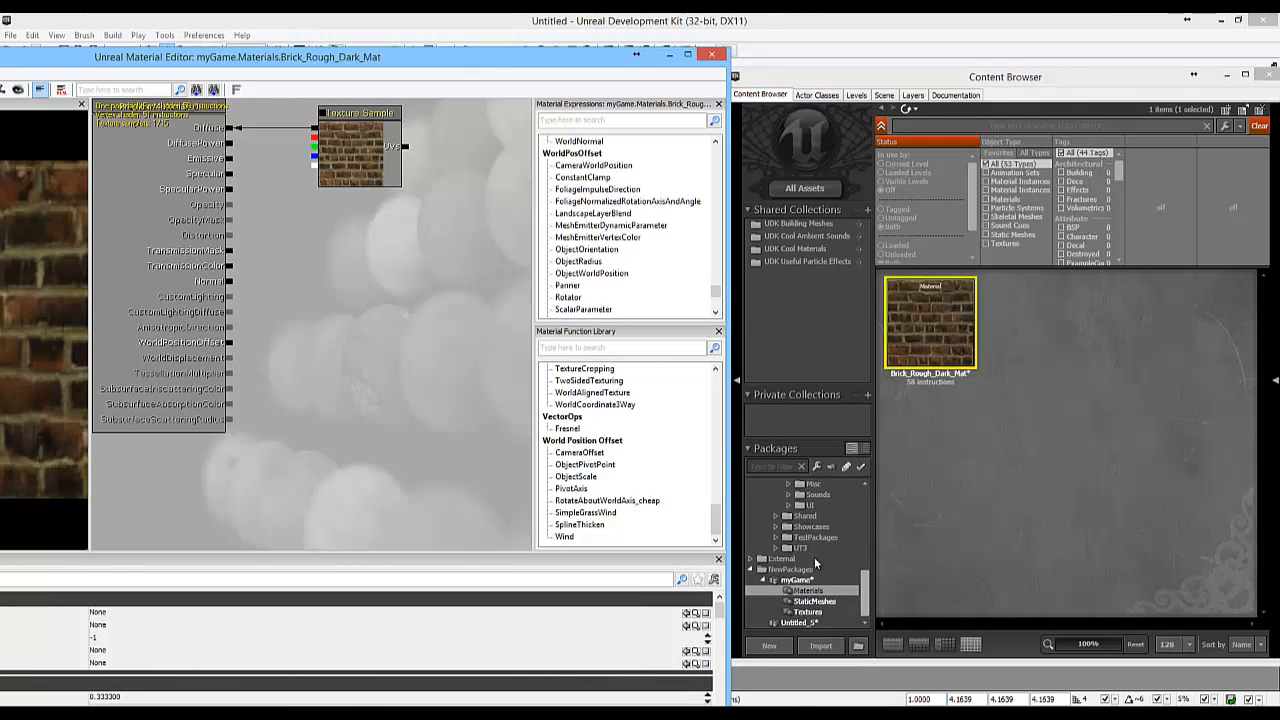
pyautogui.click(806, 611)
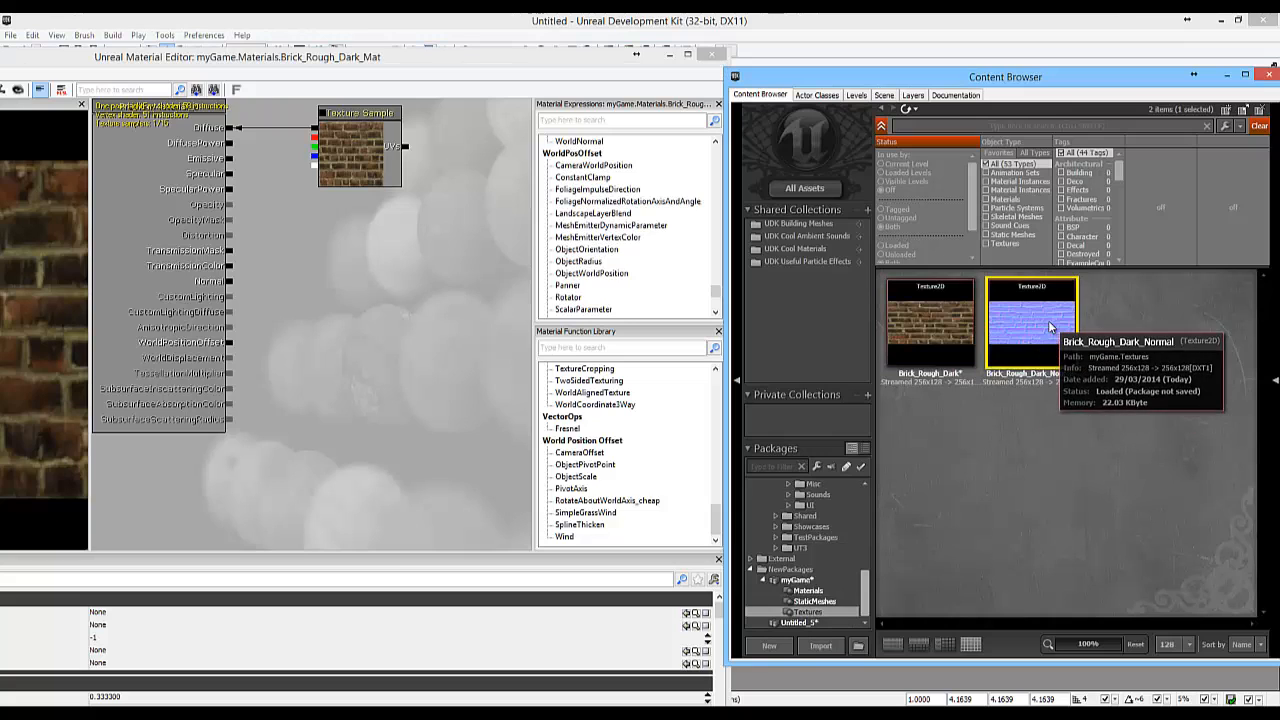
pyautogui.click(450, 355)
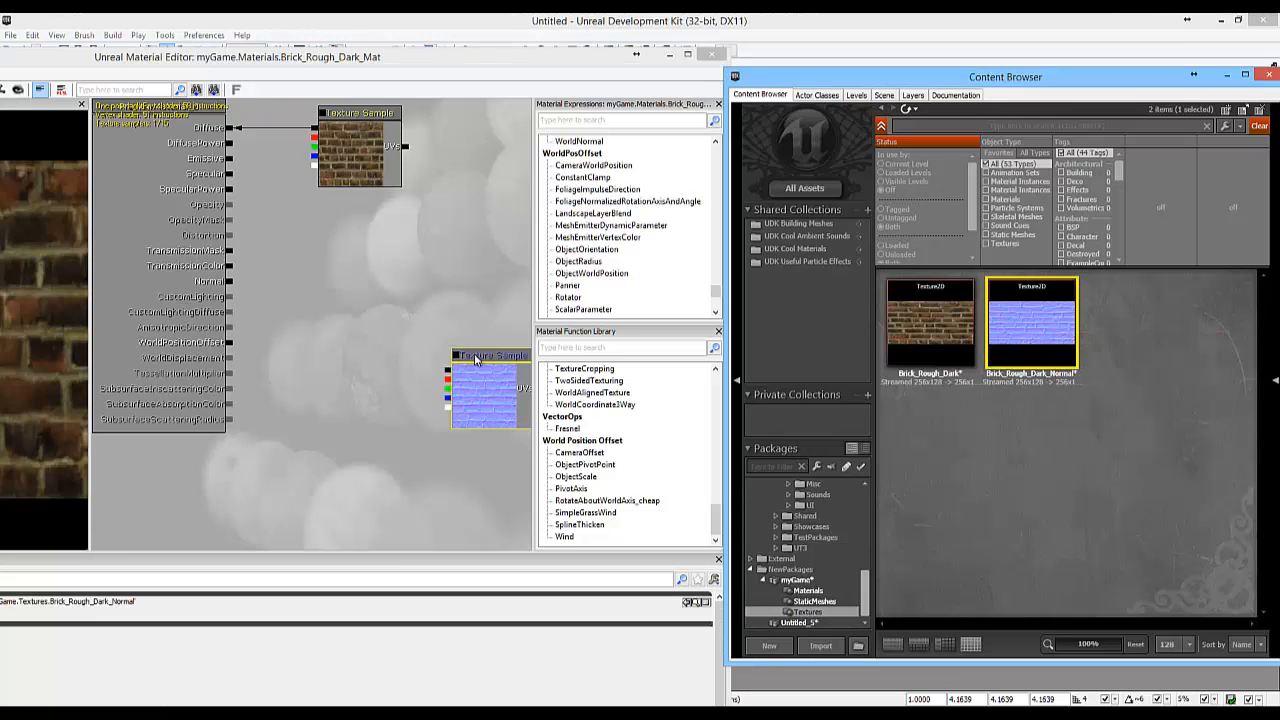
pyautogui.moveTo(476, 352); pyautogui.dragTo(241, 318)
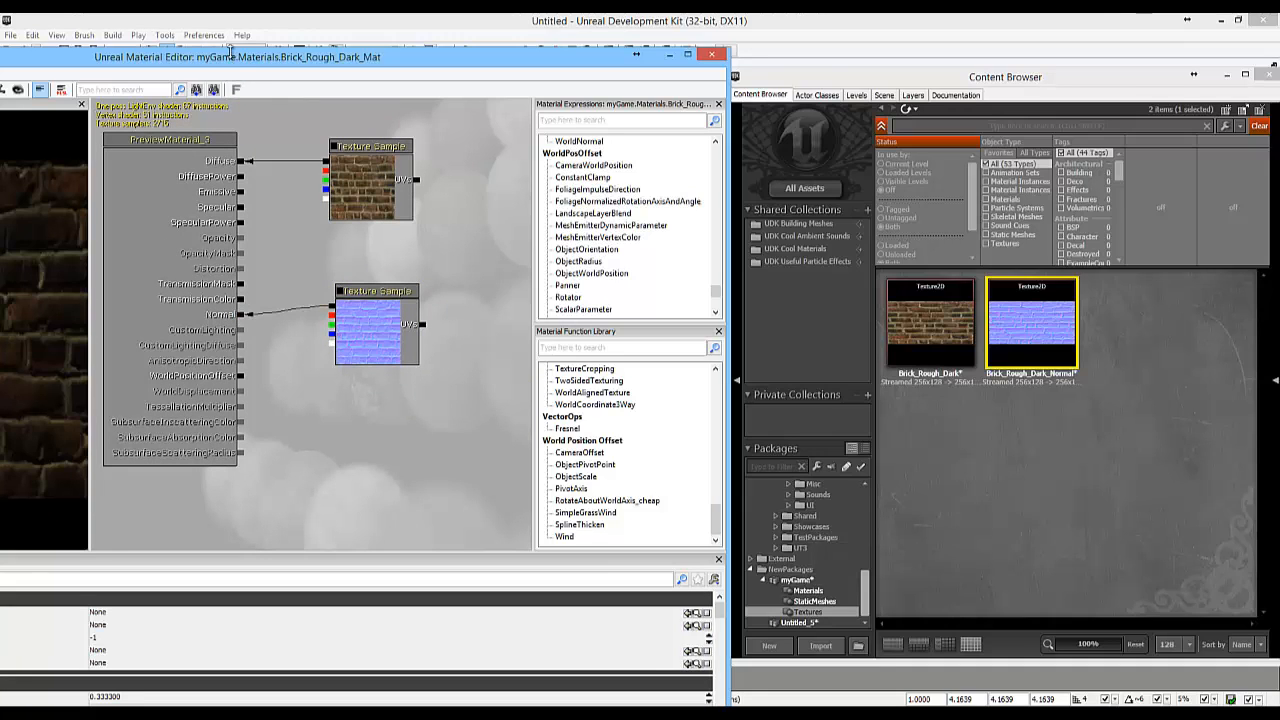
# - Add a BumpOffset node to the brick material and place it beside the diffuse and normal texture samples
pyautogui.moveTo(237, 62); pyautogui.dragTo(617, 72)
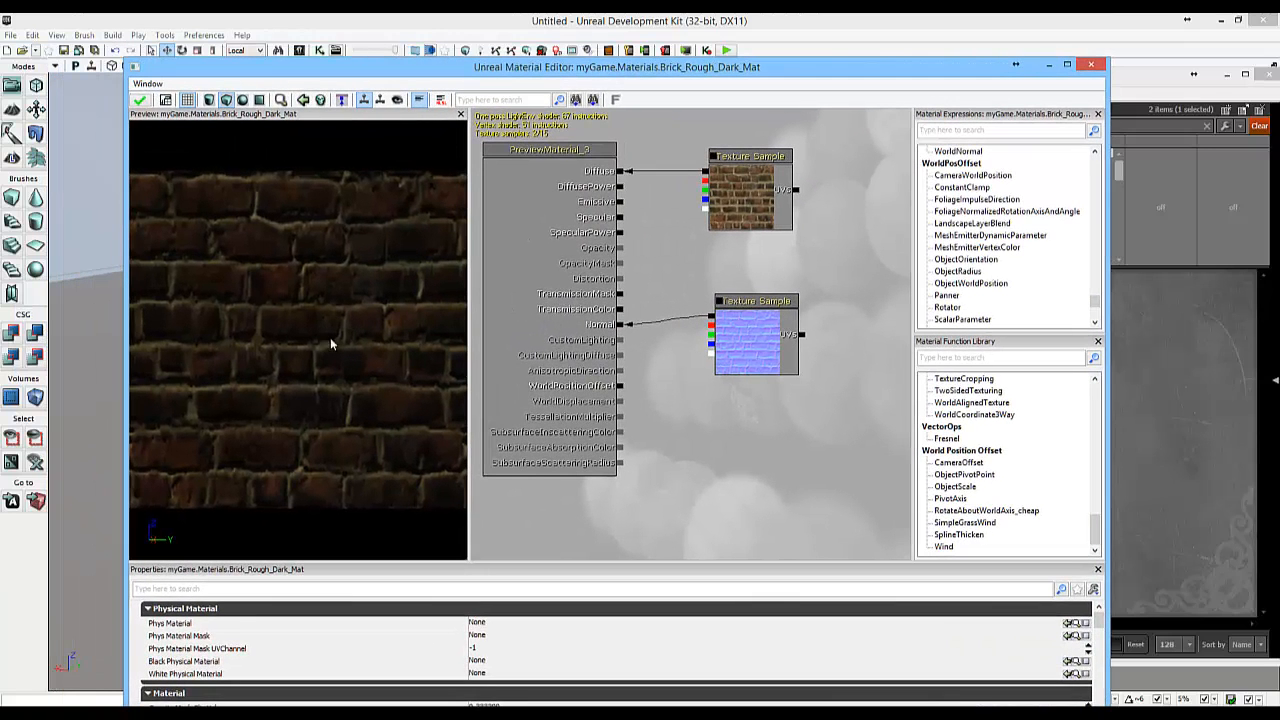
pyautogui.moveTo(357, 360); pyautogui.dragTo(197, 353)
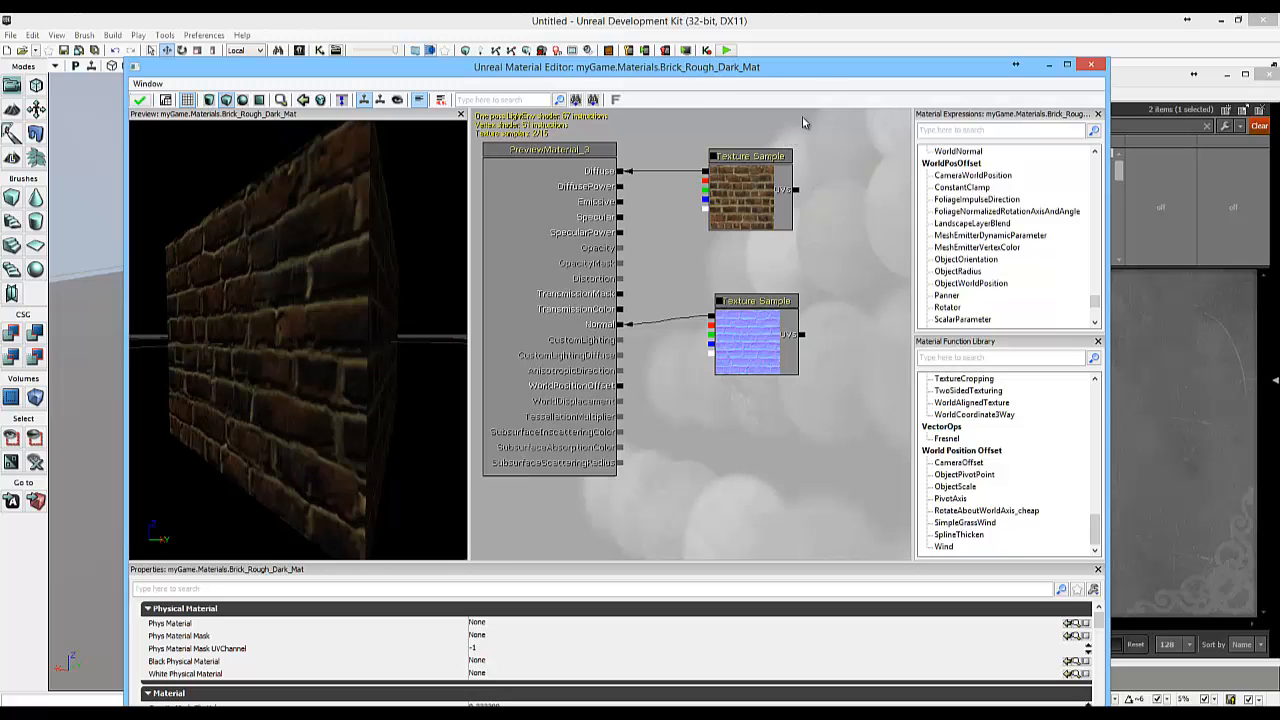
pyautogui.moveTo(825, 70); pyautogui.dragTo(727, 56)
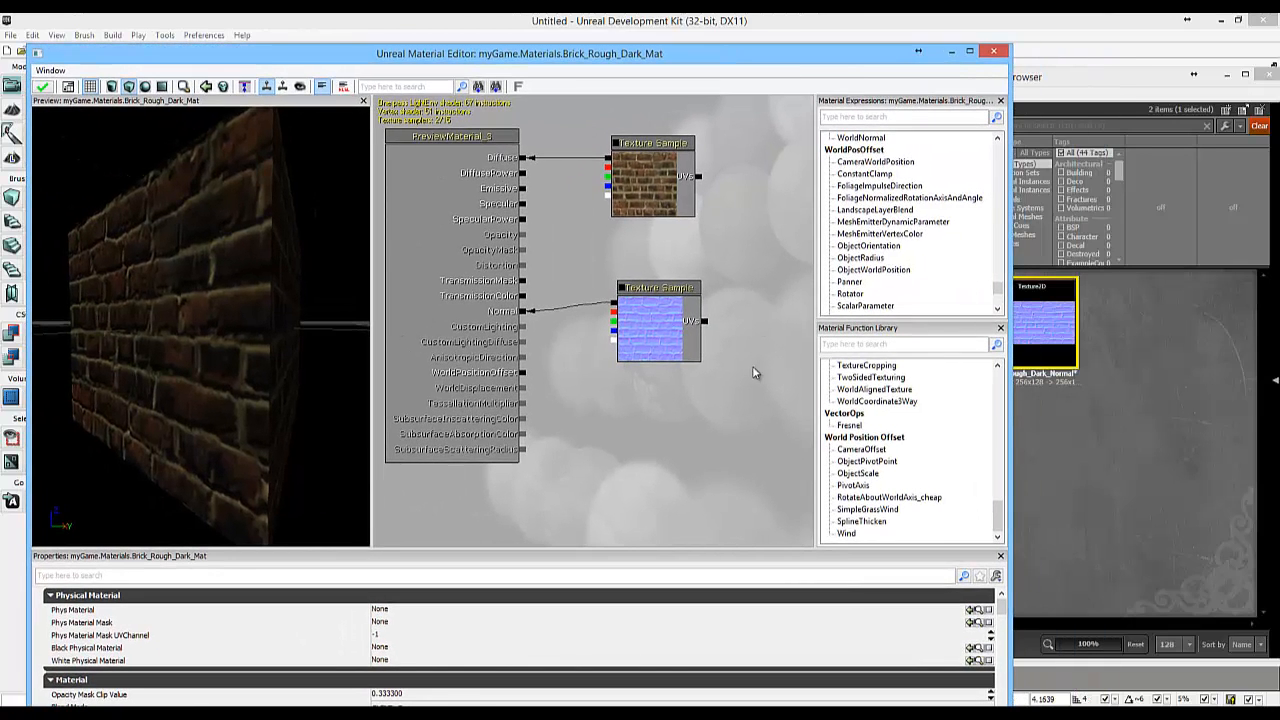
pyautogui.rightClick(695, 416)
pyautogui.moveTo(729, 311)
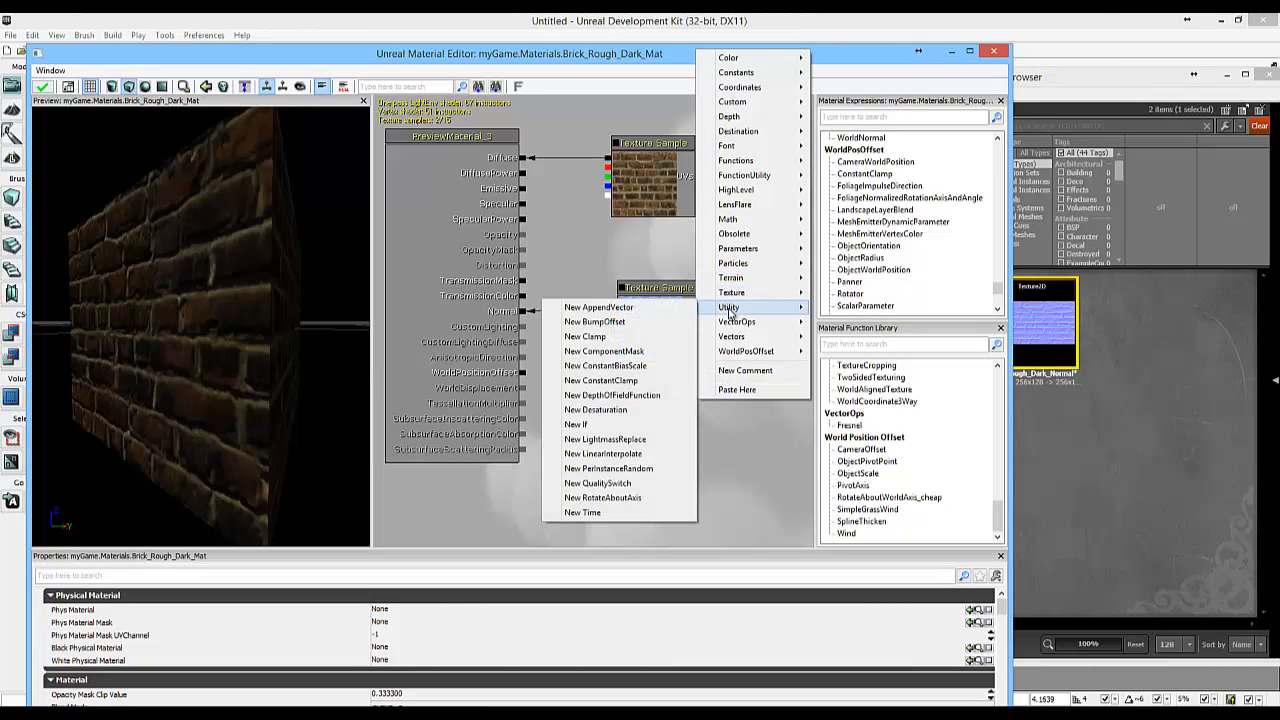
pyautogui.click(597, 322)
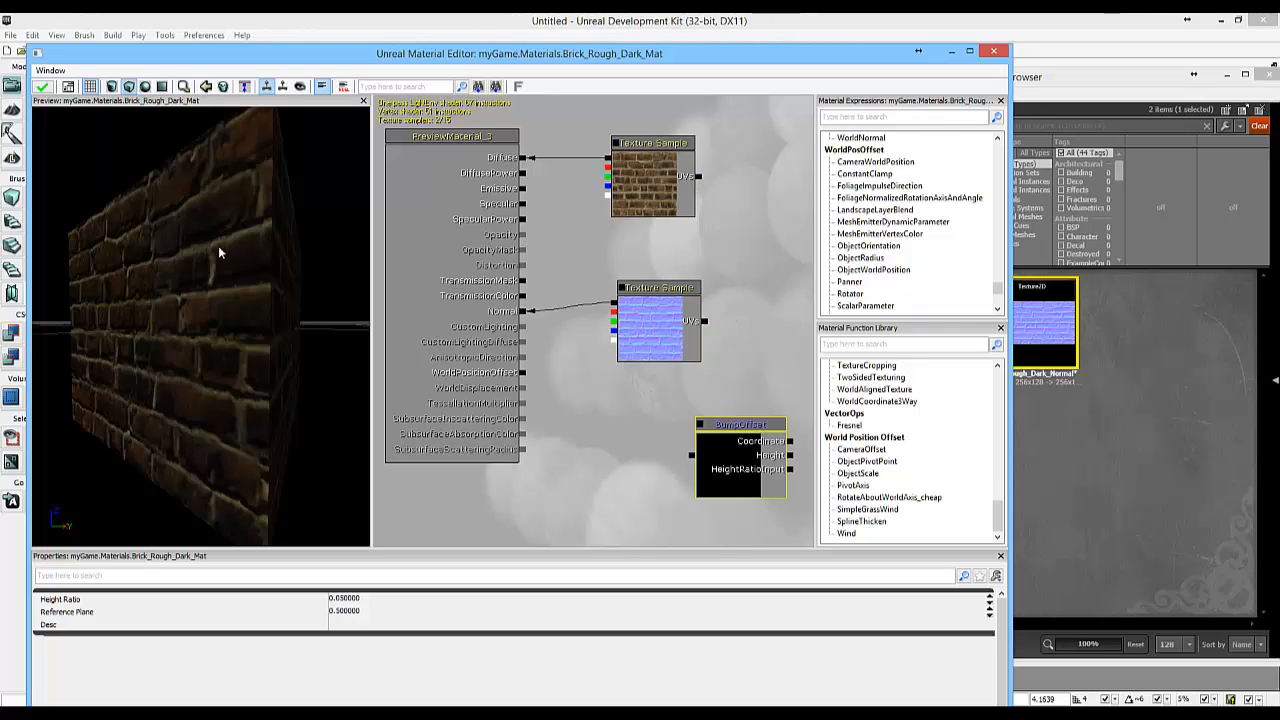
pyautogui.moveTo(252, 288); pyautogui.dragTo(332, 293)
pyautogui.moveTo(120, 288); pyautogui.dragTo(75, 290)
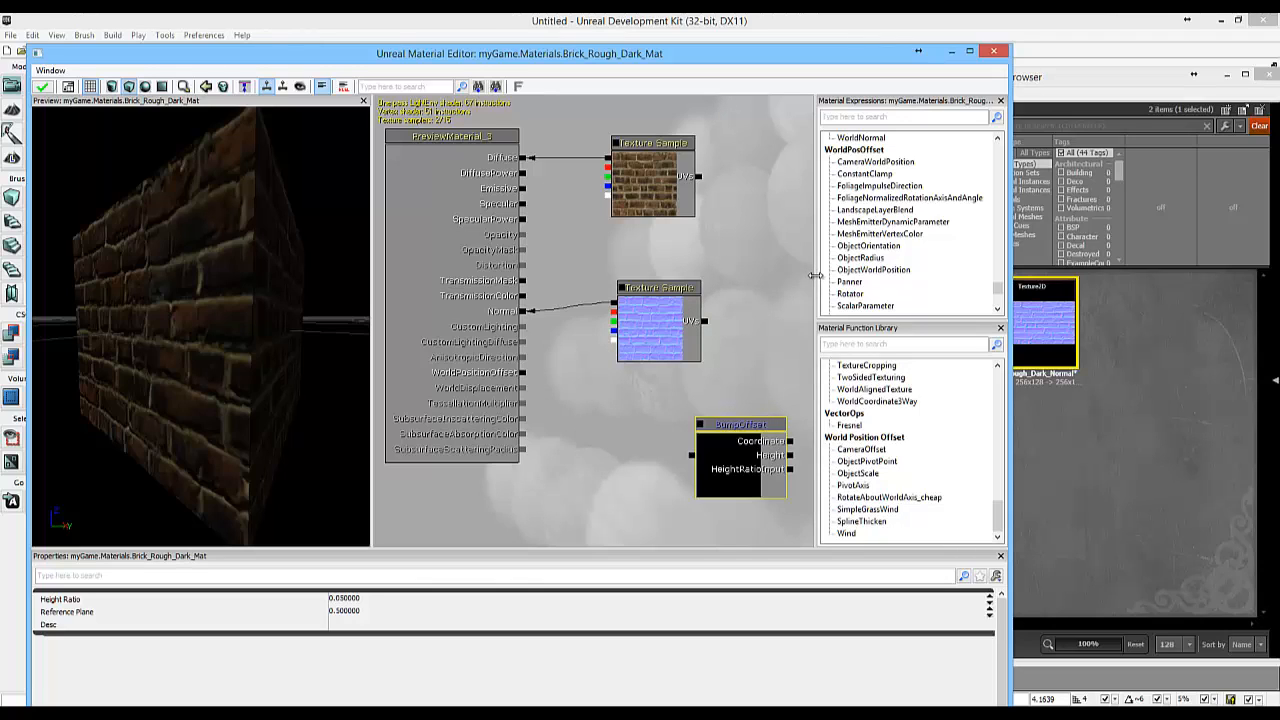
pyautogui.moveTo(814, 276); pyautogui.dragTo(904, 279)
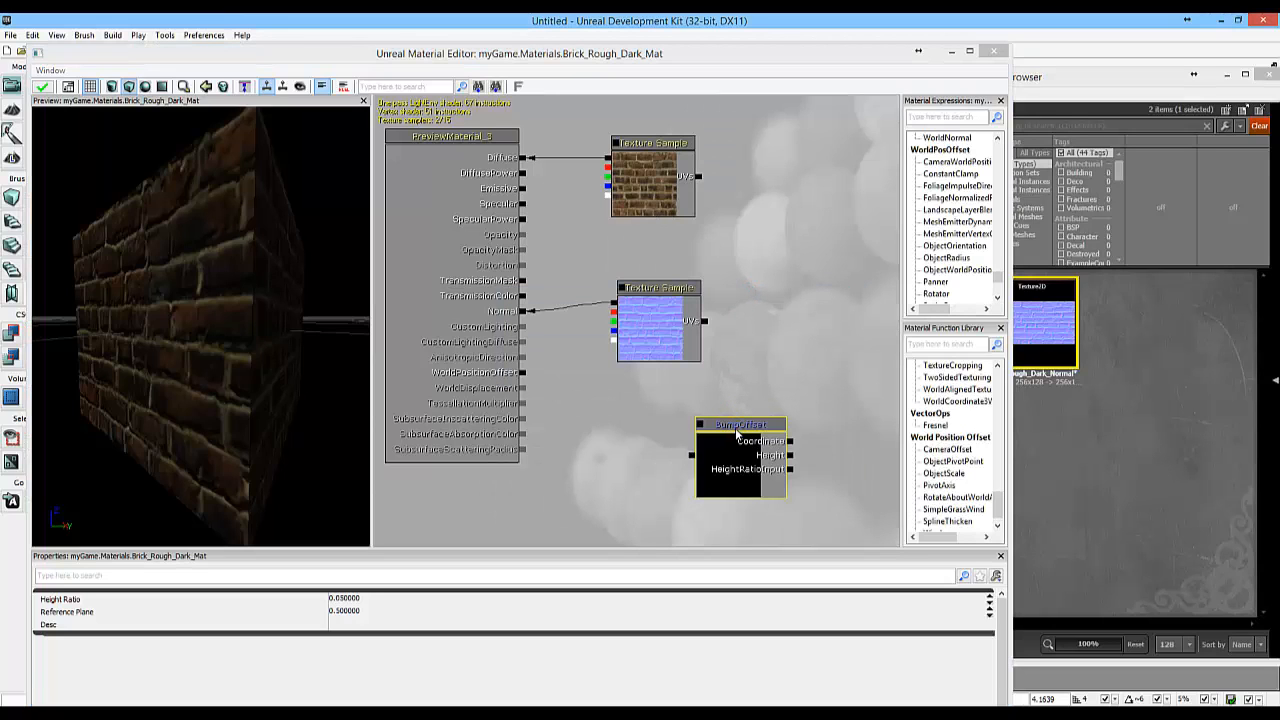
pyautogui.moveTo(735, 423); pyautogui.dragTo(797, 227)
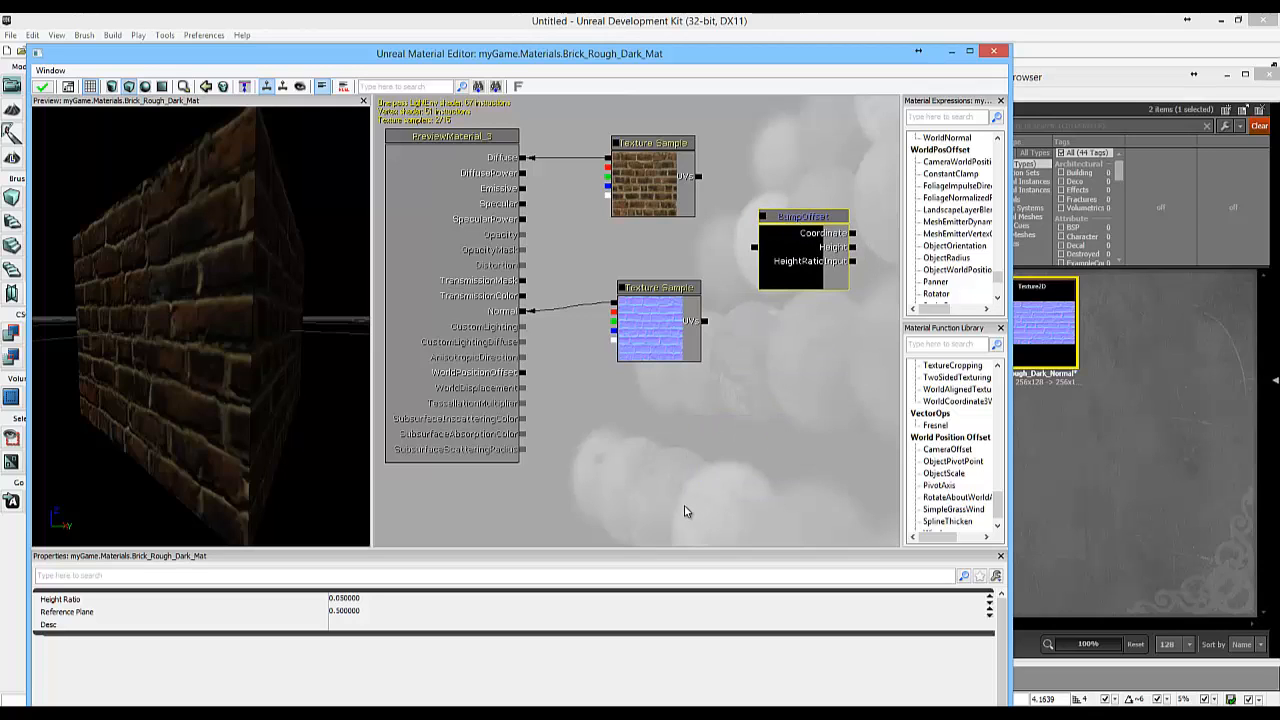
# - Duplicate the Brick_Rough_Dark_Normal texture sample and place the copy on the input side of the BumpOffset node
pyautogui.click(672, 315)
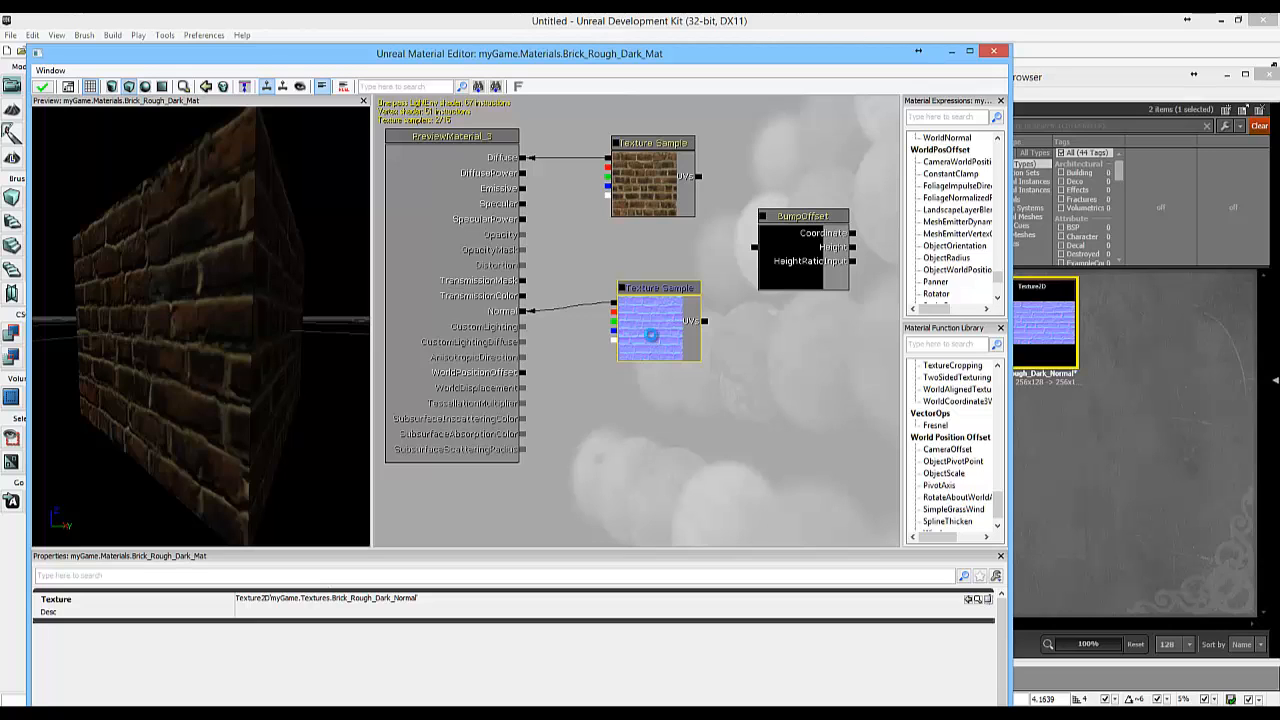
pyautogui.hotkey('ctrl', 'w')
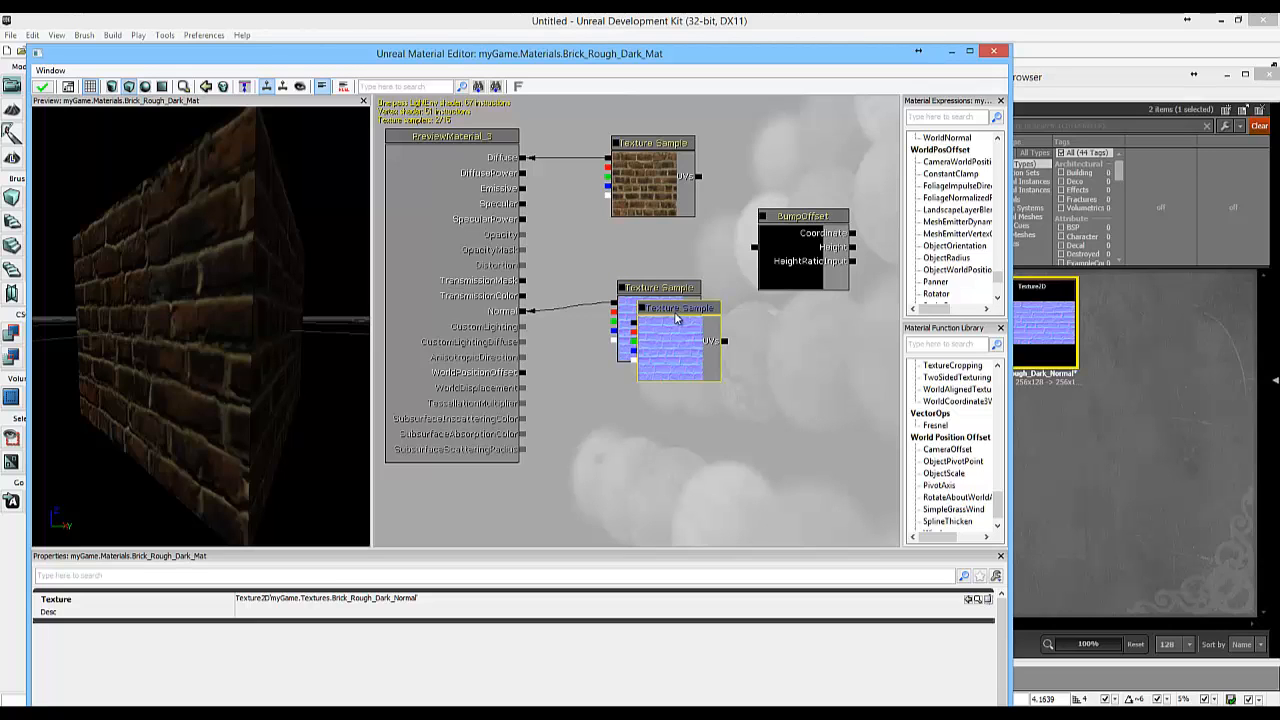
pyautogui.moveTo(674, 314); pyautogui.dragTo(759, 214)
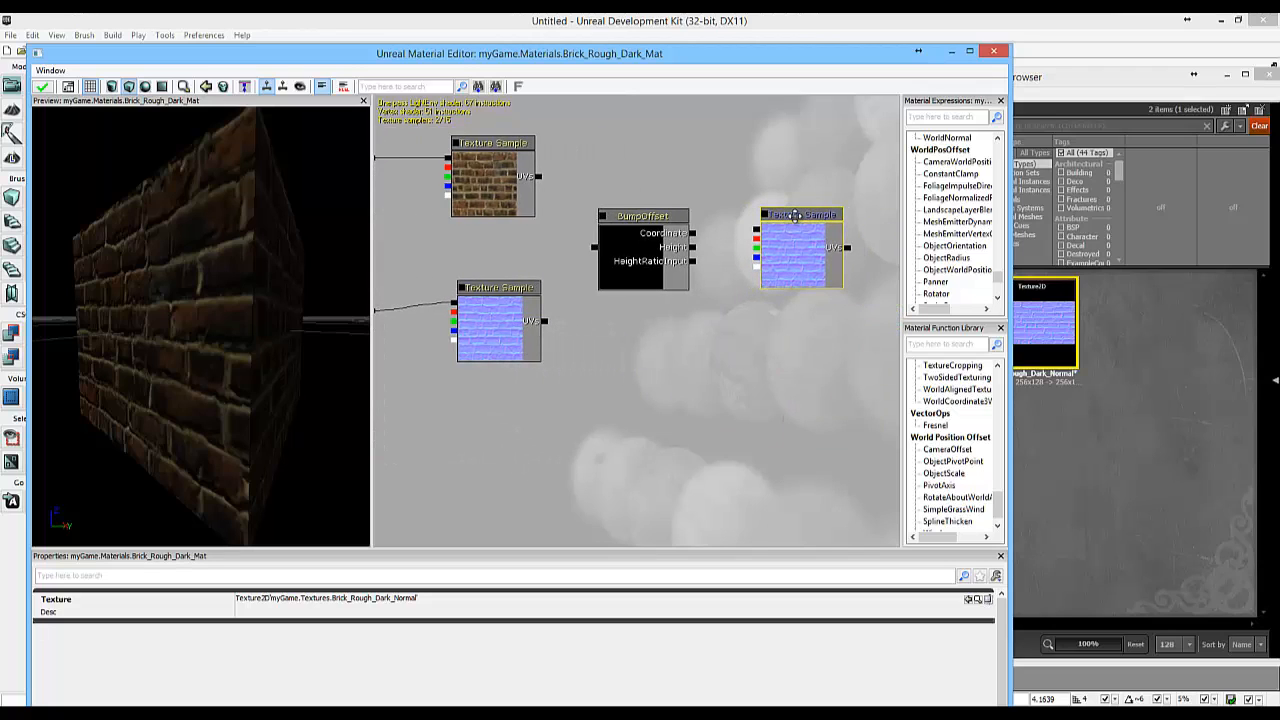
# - Connect the copied sample's alpha to the BumpOffset's Height, and the BumpOffset output to the UVs of the diffuse and normal samples
pyautogui.click(757, 270)
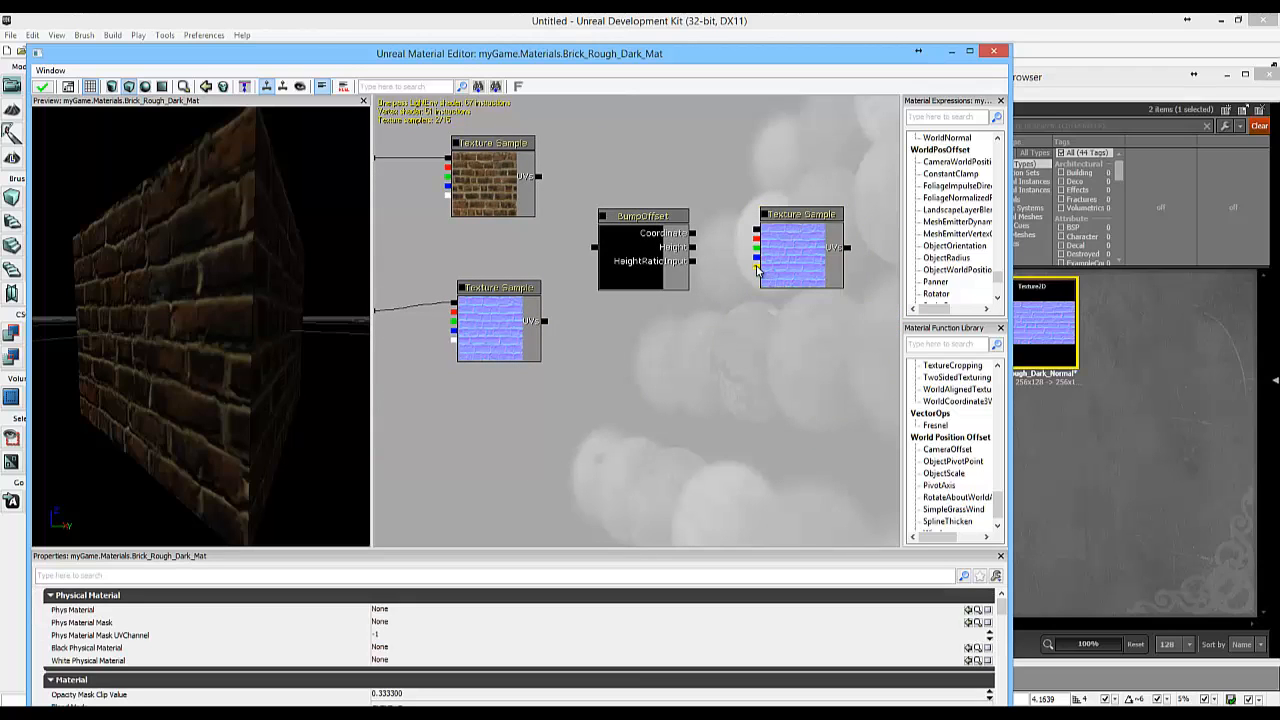
pyautogui.moveTo(757, 268); pyautogui.dragTo(695, 252)
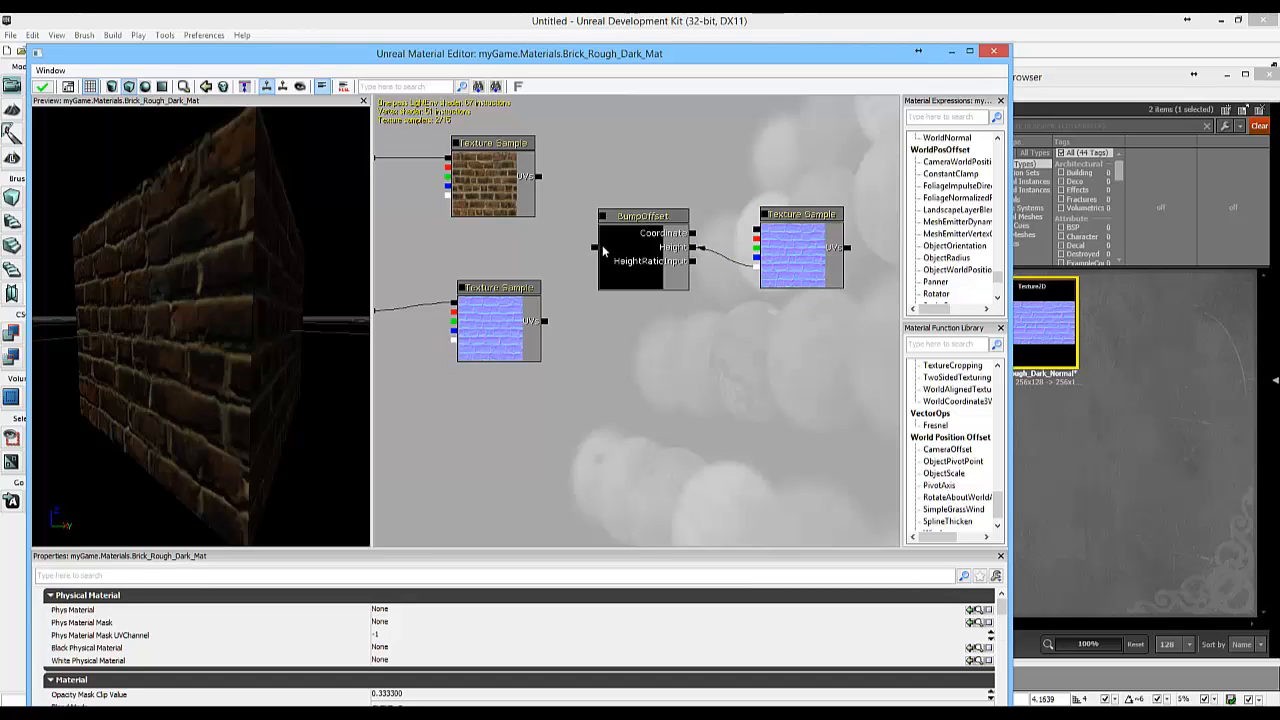
pyautogui.moveTo(594, 251); pyautogui.dragTo(540, 178)
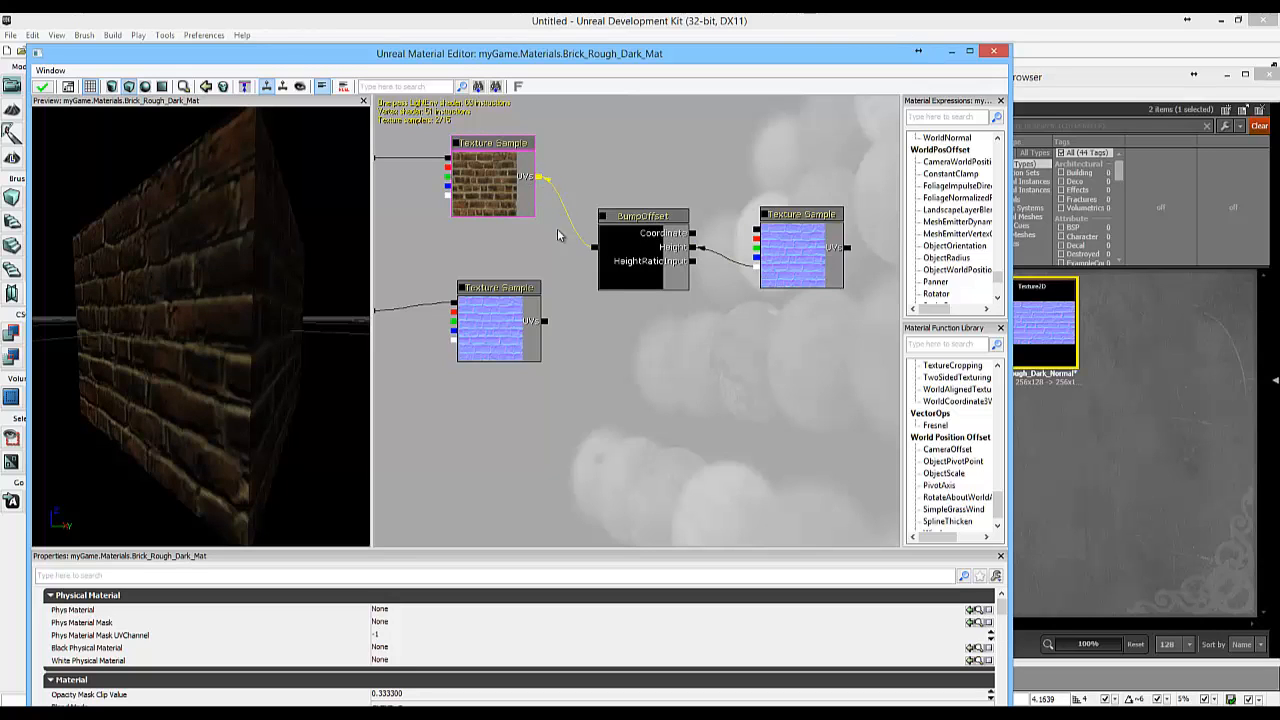
pyautogui.moveTo(592, 250); pyautogui.dragTo(545, 324)
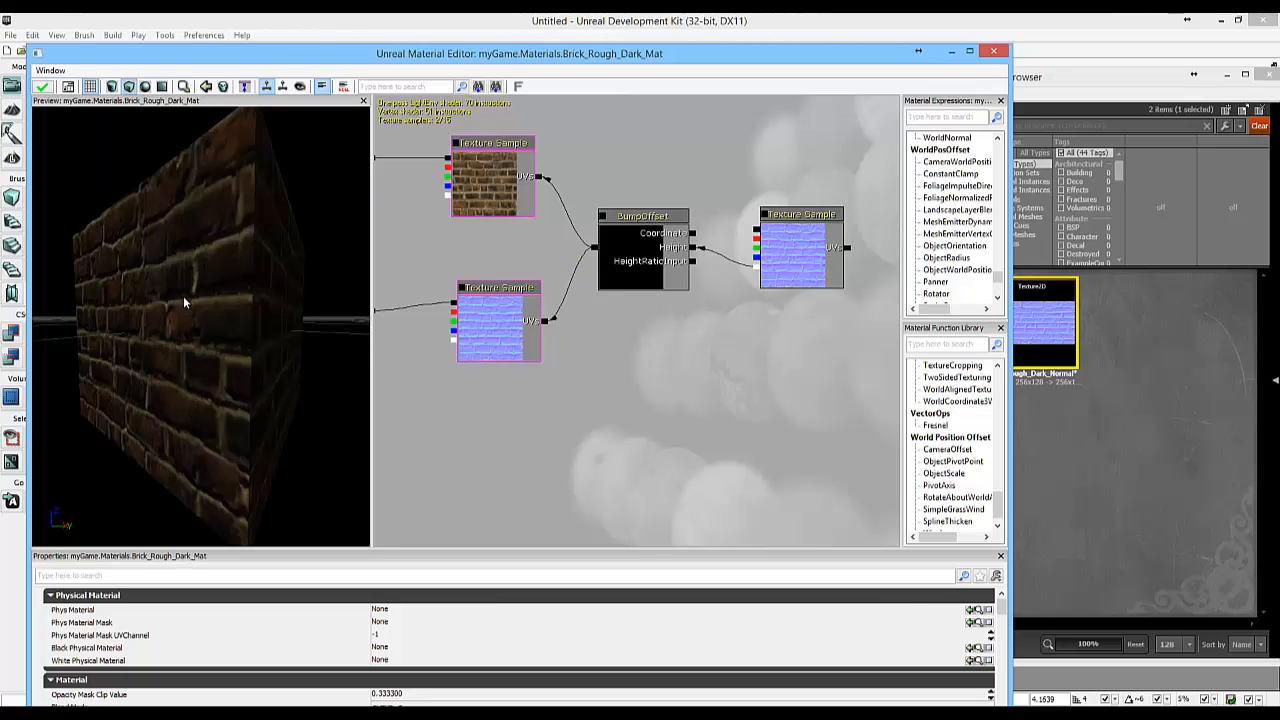
# - Test the BumpOffset node's Height Ratio at 0.1 and 1 against the brick preview
pyautogui.click(634, 222)
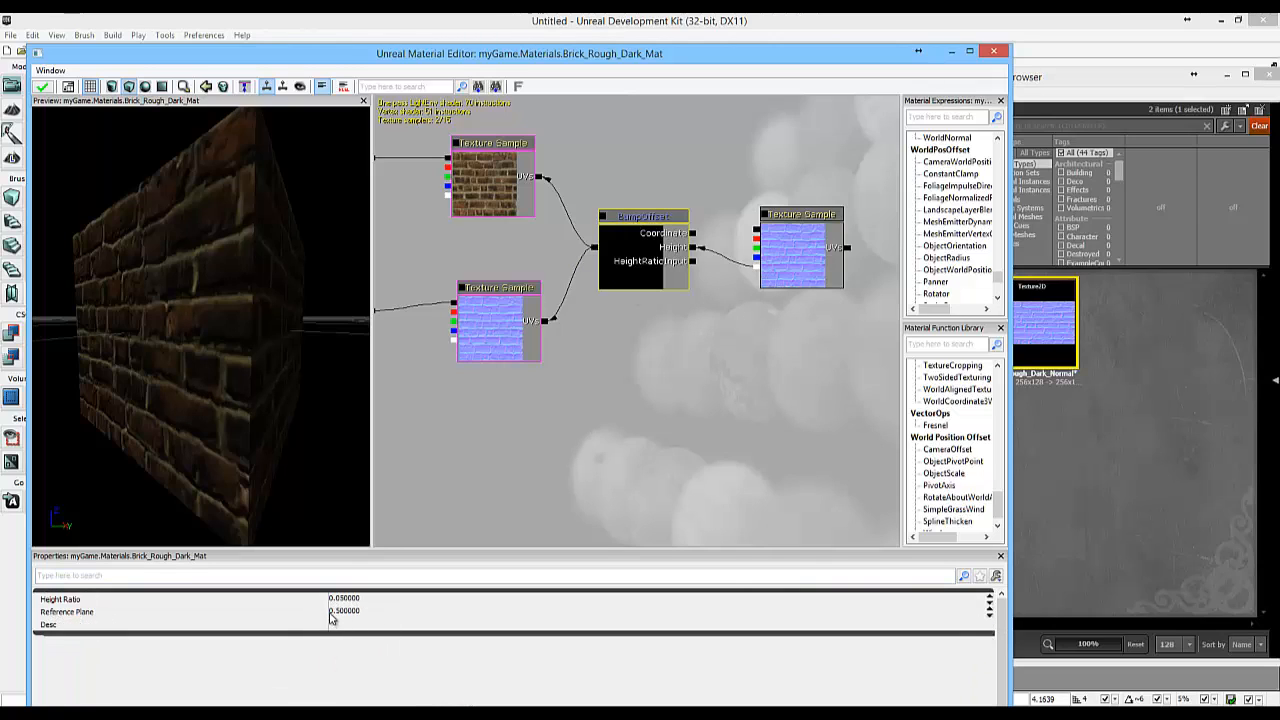
pyautogui.click(362, 601)
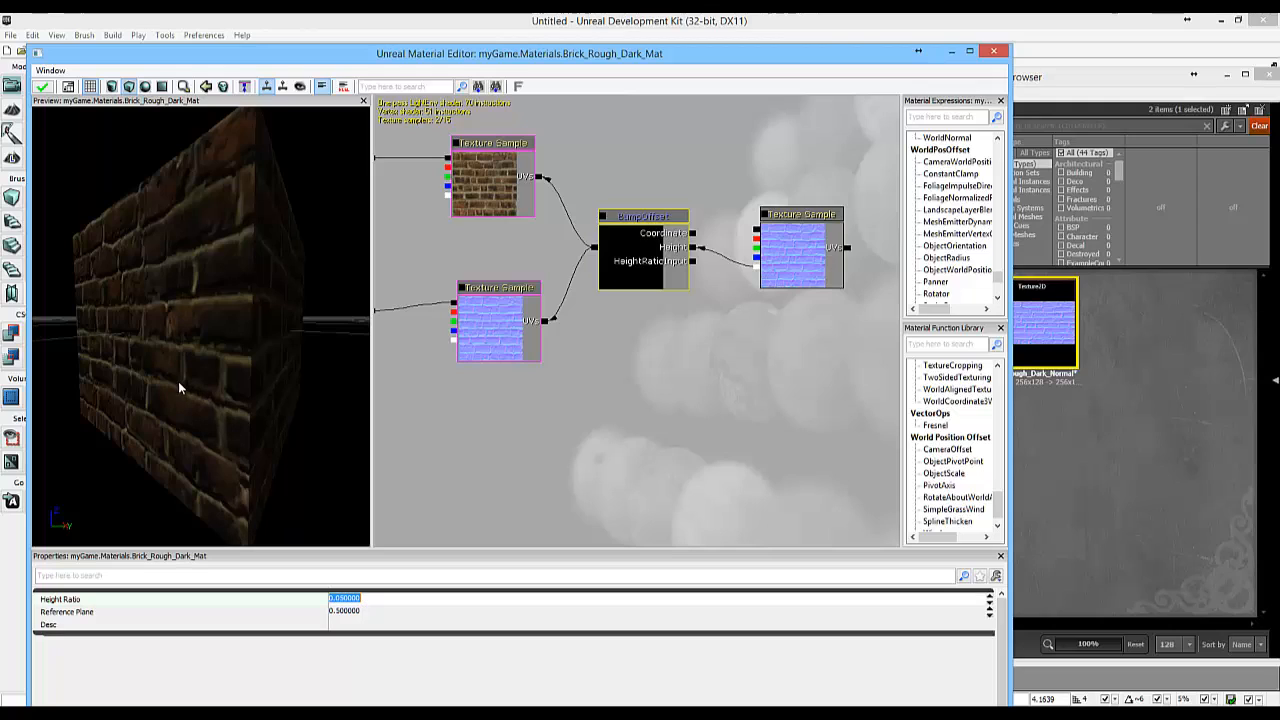
pyautogui.write('0.03')
pyautogui.press('Return')
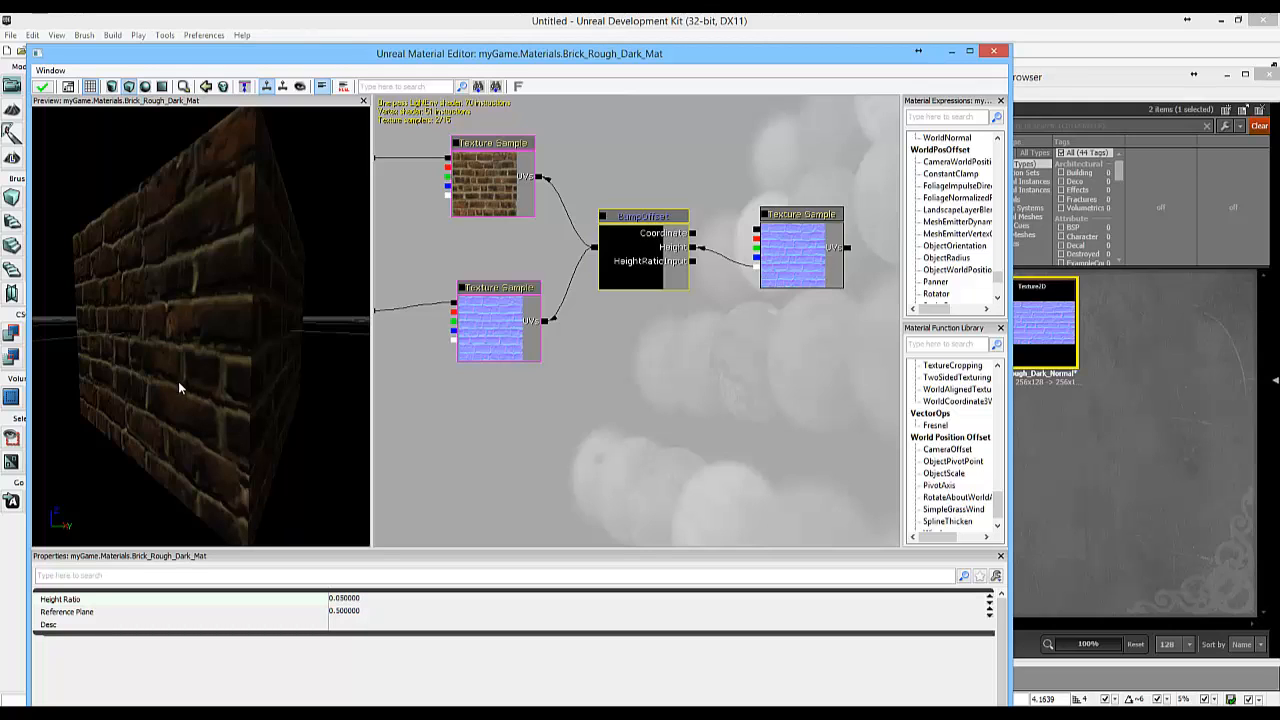
pyautogui.moveTo(178, 381)
pyautogui.mouseDown()
pyautogui.moveTo(168, 337)
pyautogui.moveTo(220, 339)
pyautogui.moveTo(222, 369)
pyautogui.moveTo(182, 388)
pyautogui.mouseUp()
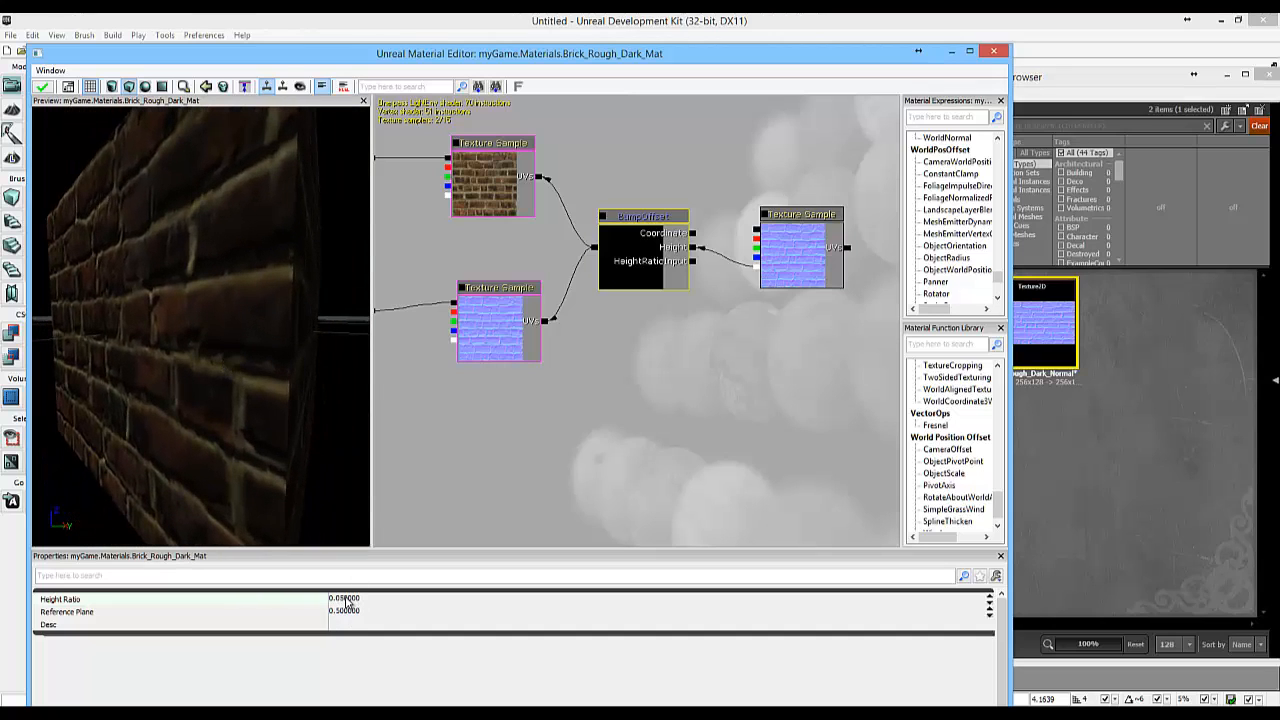
pyautogui.click(350, 599)
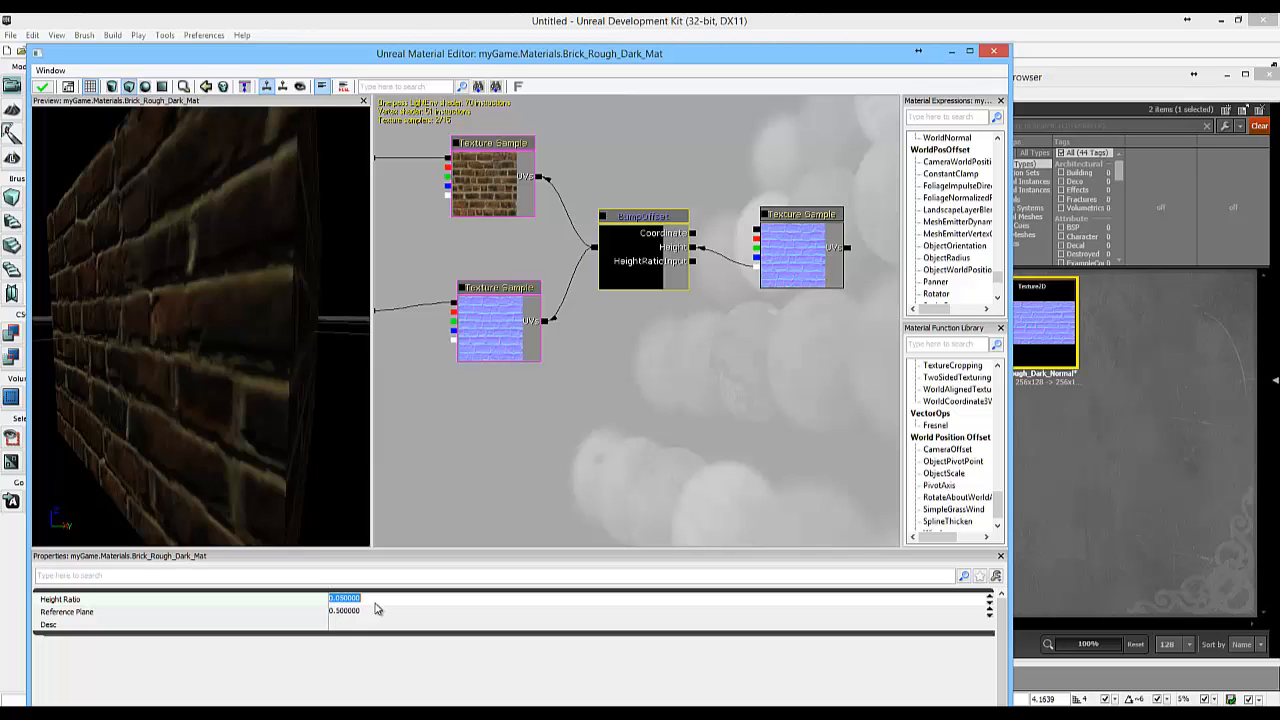
pyautogui.write('.1')
pyautogui.press('Return')
pyautogui.click(375, 603)
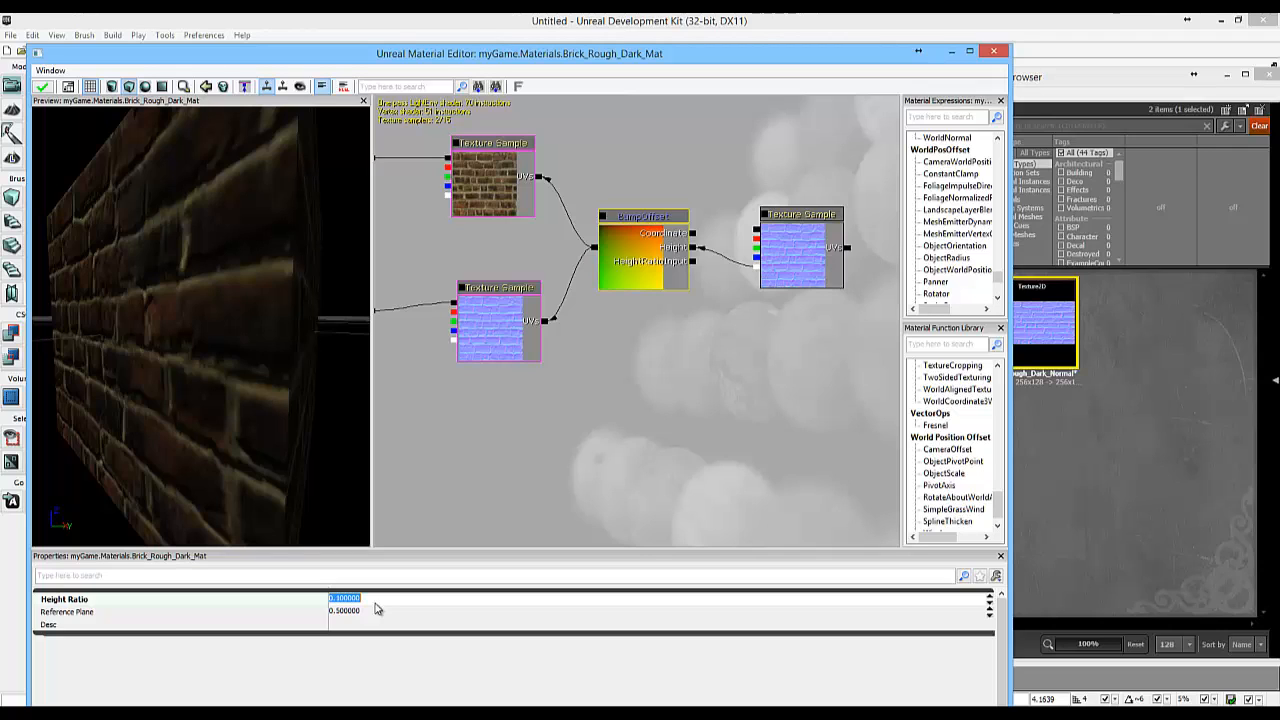
pyautogui.write('1')
pyautogui.press('Return')
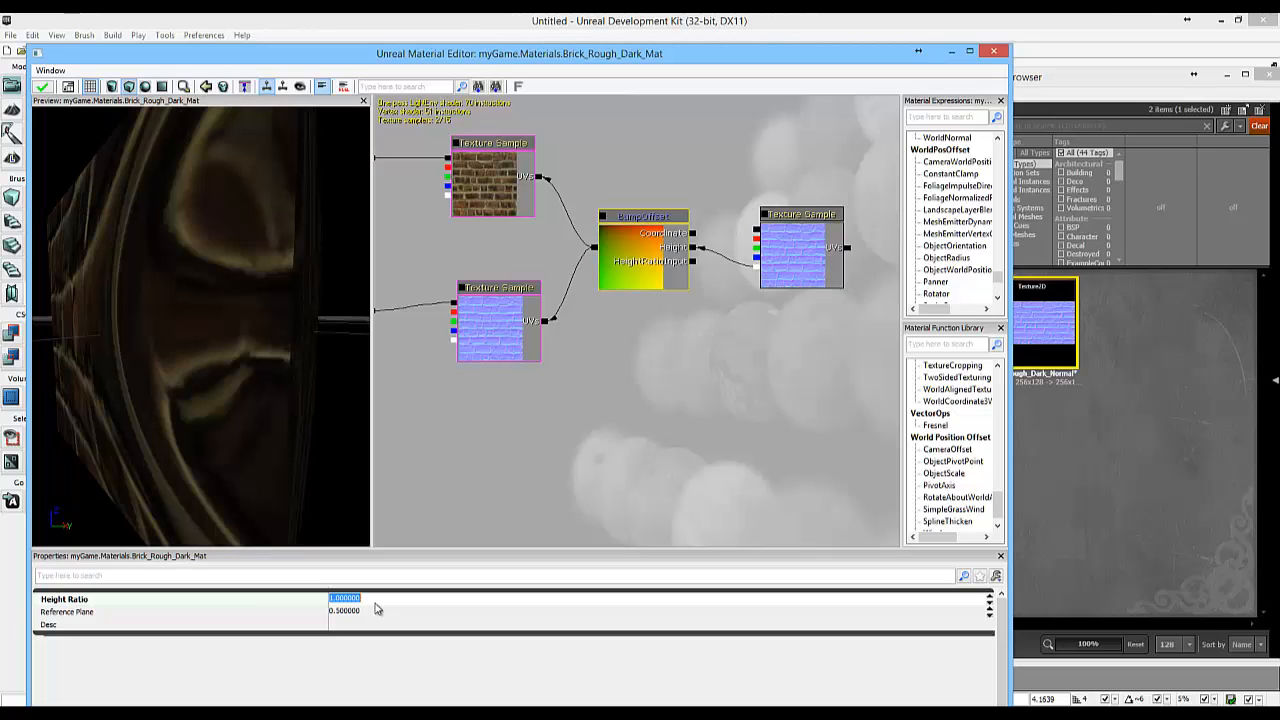
# - Set the BumpOffset's Height Ratio to 0.05, apply the changes to Brick_Rough_Dark_Mat and close its editor
pyautogui.write('-.05')
pyautogui.press('Return')
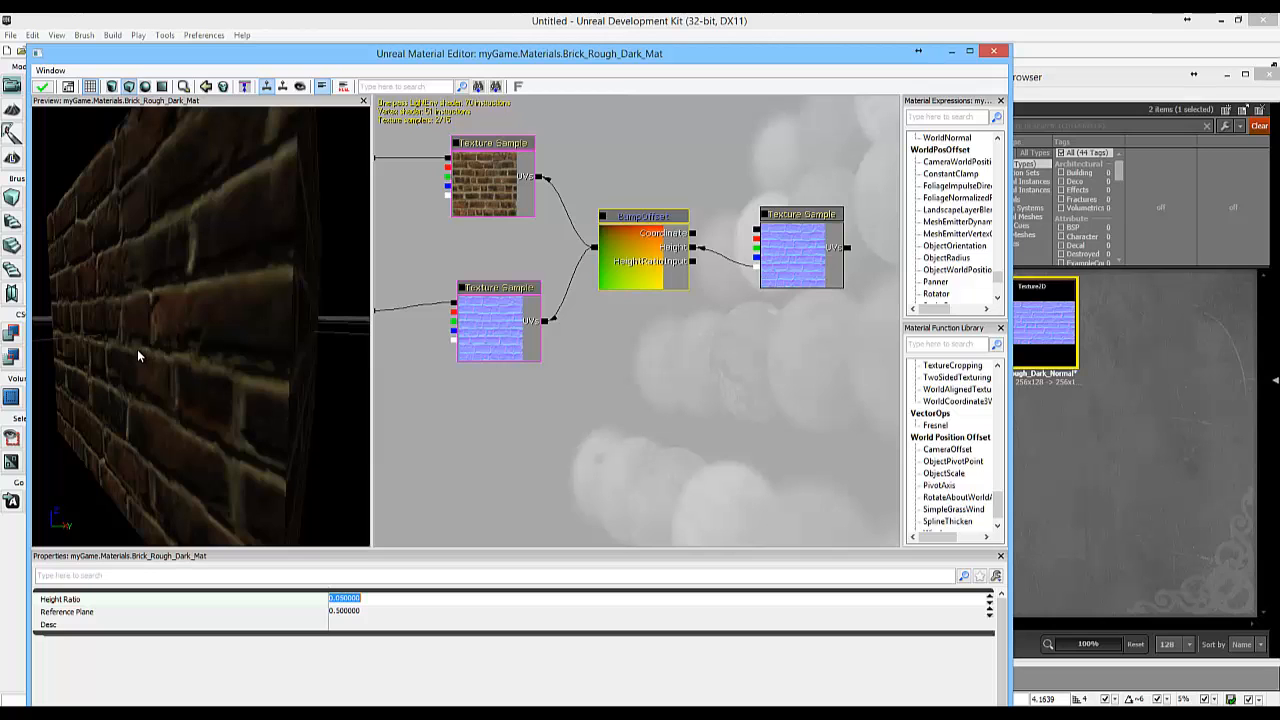
pyautogui.moveTo(139, 355); pyautogui.dragTo(194, 365)
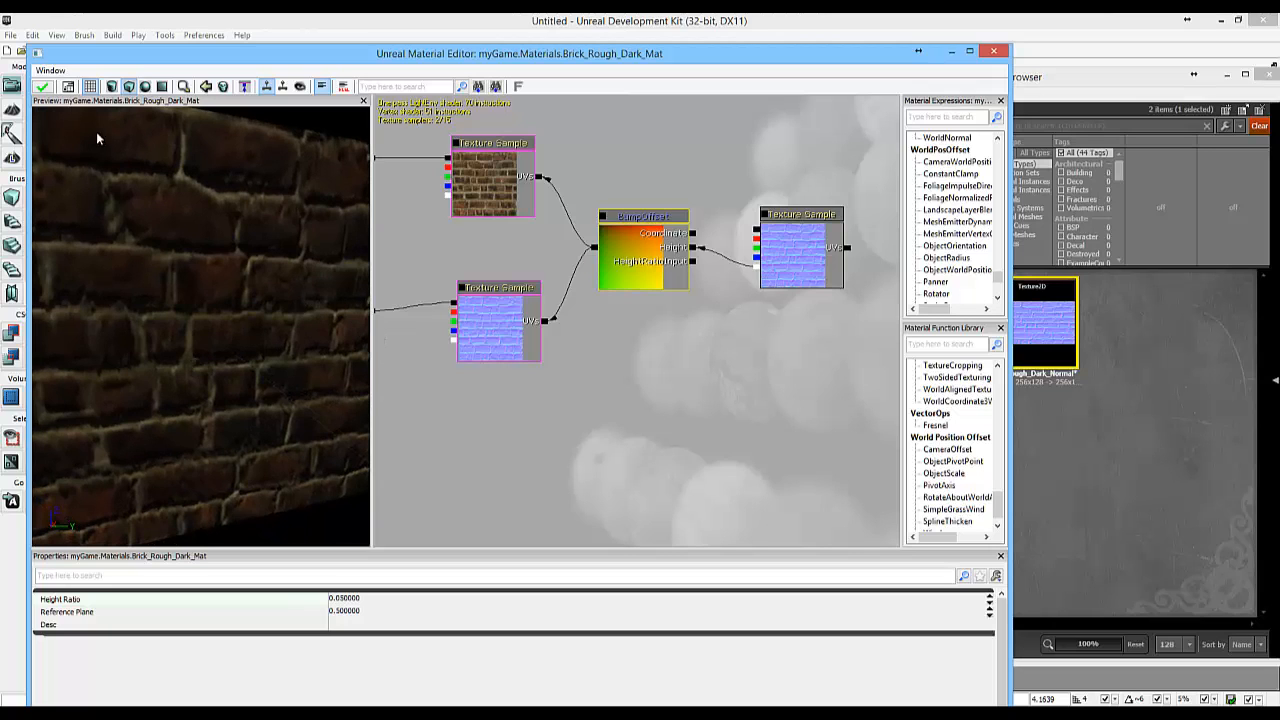
pyautogui.click(40, 88)
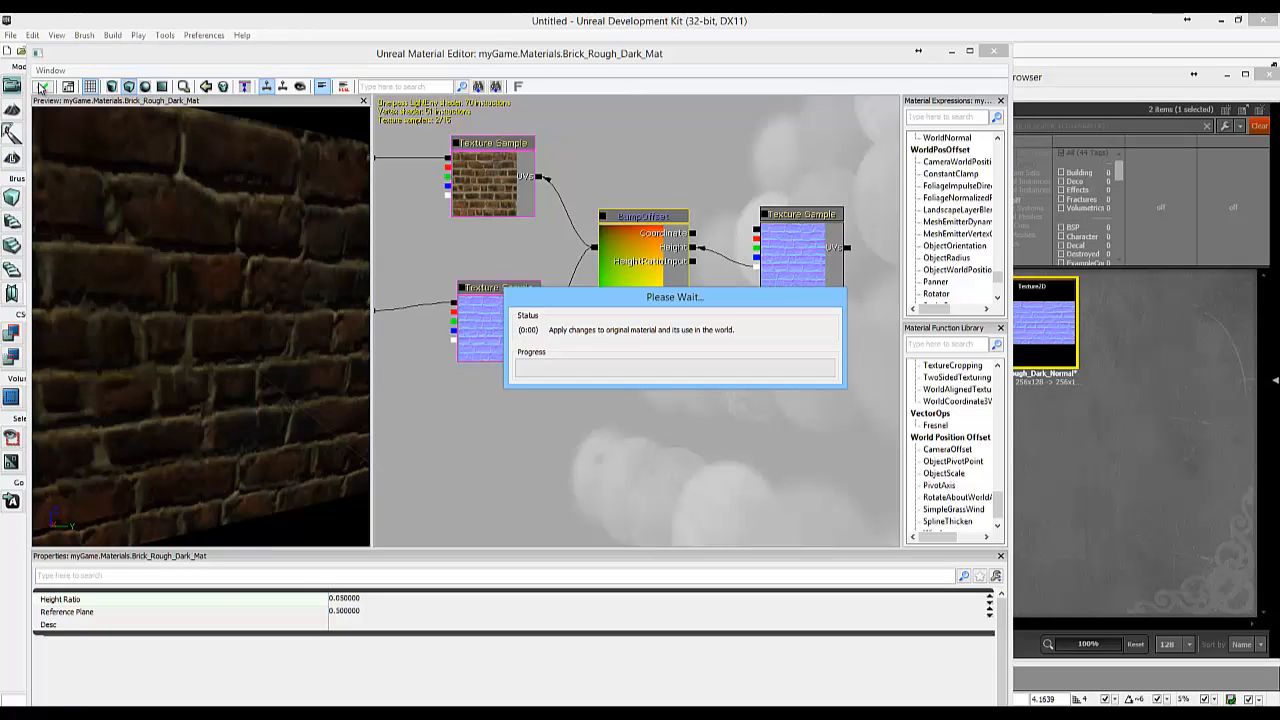
pyautogui.click(993, 51)
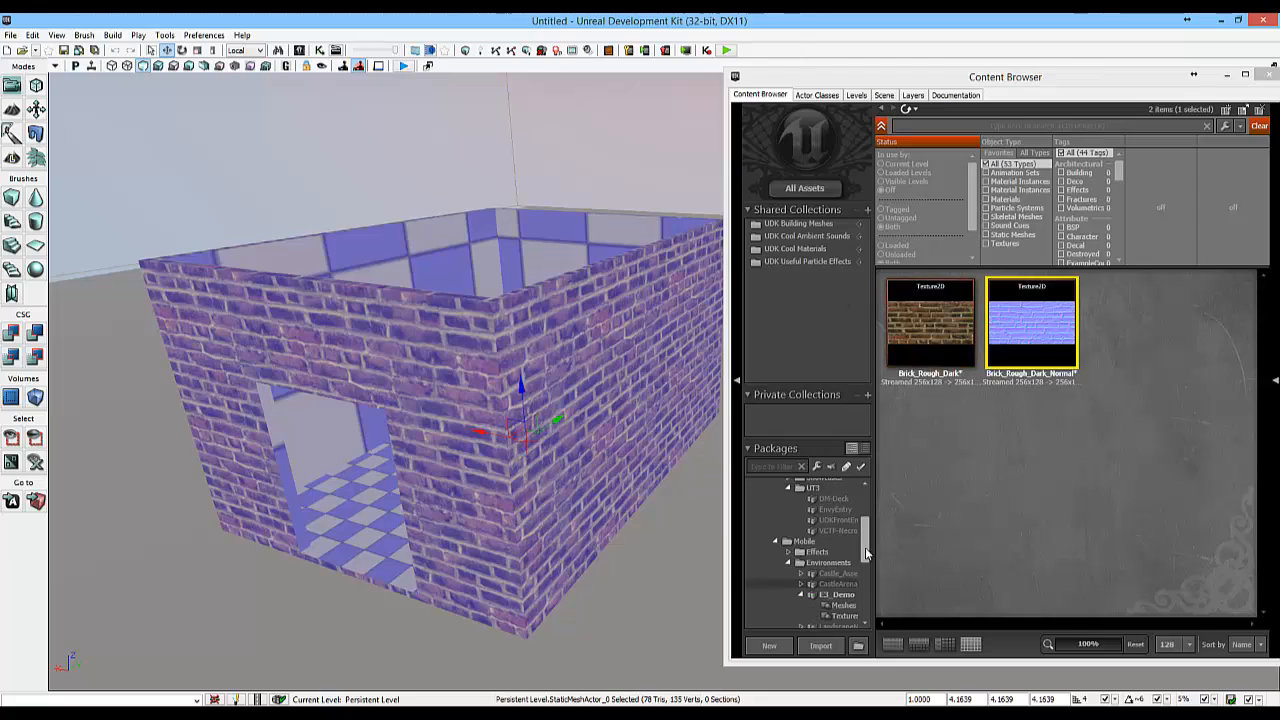
# - Open the house static mesh from myGame's StaticMeshes group, inspect its brick wall up close, and close the mesh editor
pyautogui.moveTo(865, 547); pyautogui.dragTo(867, 599)
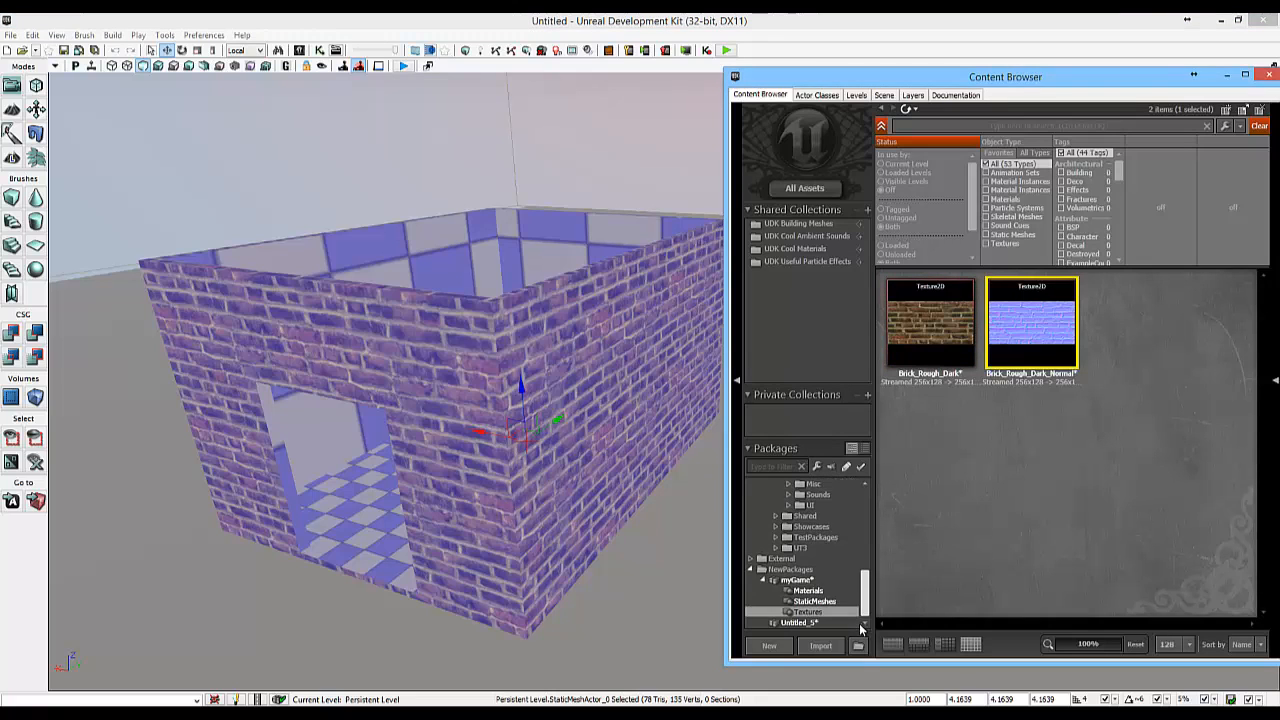
pyautogui.click(806, 602)
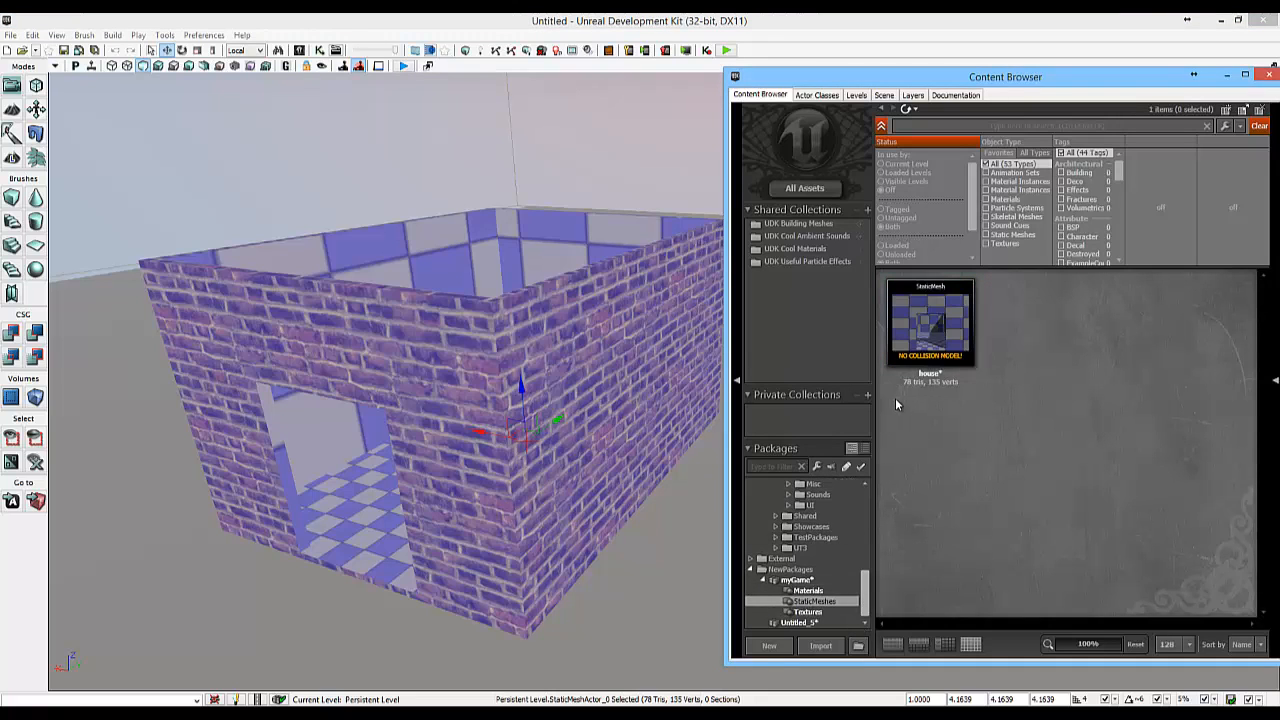
pyautogui.doubleClick(925, 322)
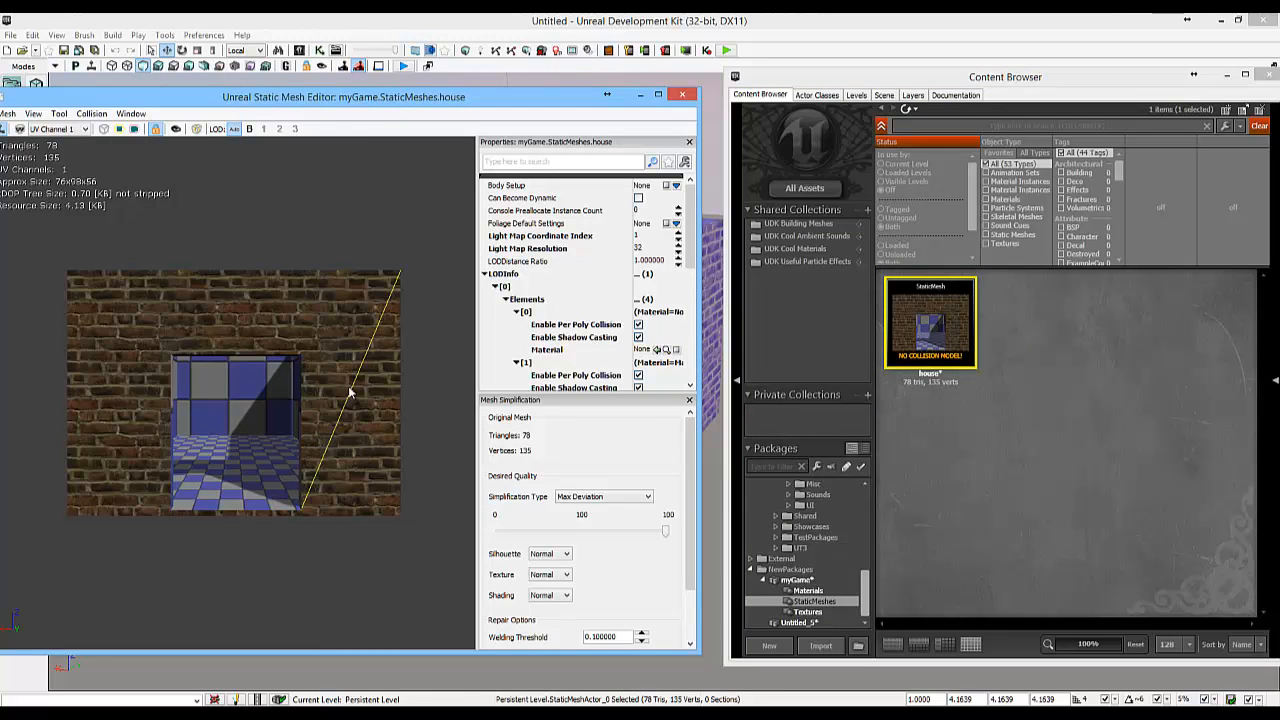
pyautogui.moveTo(350, 392); pyautogui.dragTo(251, 404)
pyautogui.moveTo(251, 404); pyautogui.dragTo(243, 376, button='right')
pyautogui.moveTo(243, 375)
pyautogui.mouseDown()
pyautogui.moveTo(204, 367)
pyautogui.moveTo(235, 372)
pyautogui.mouseUp()
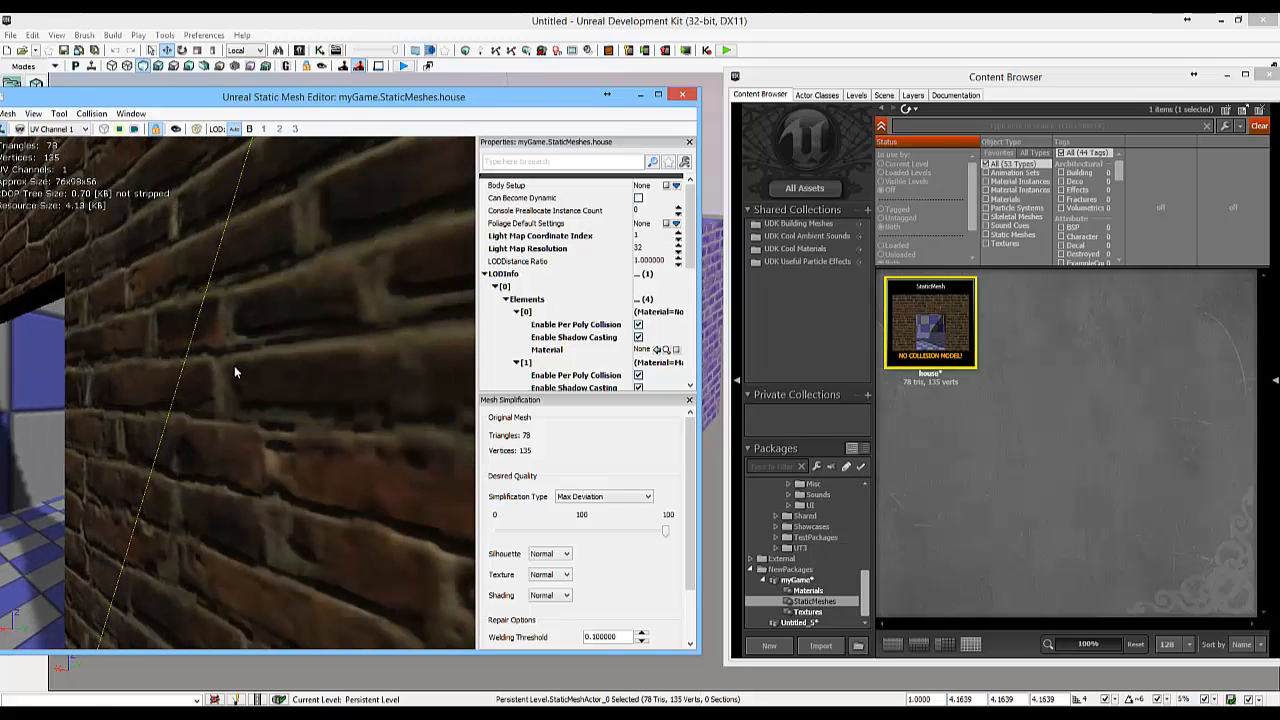
pyautogui.click(682, 94)
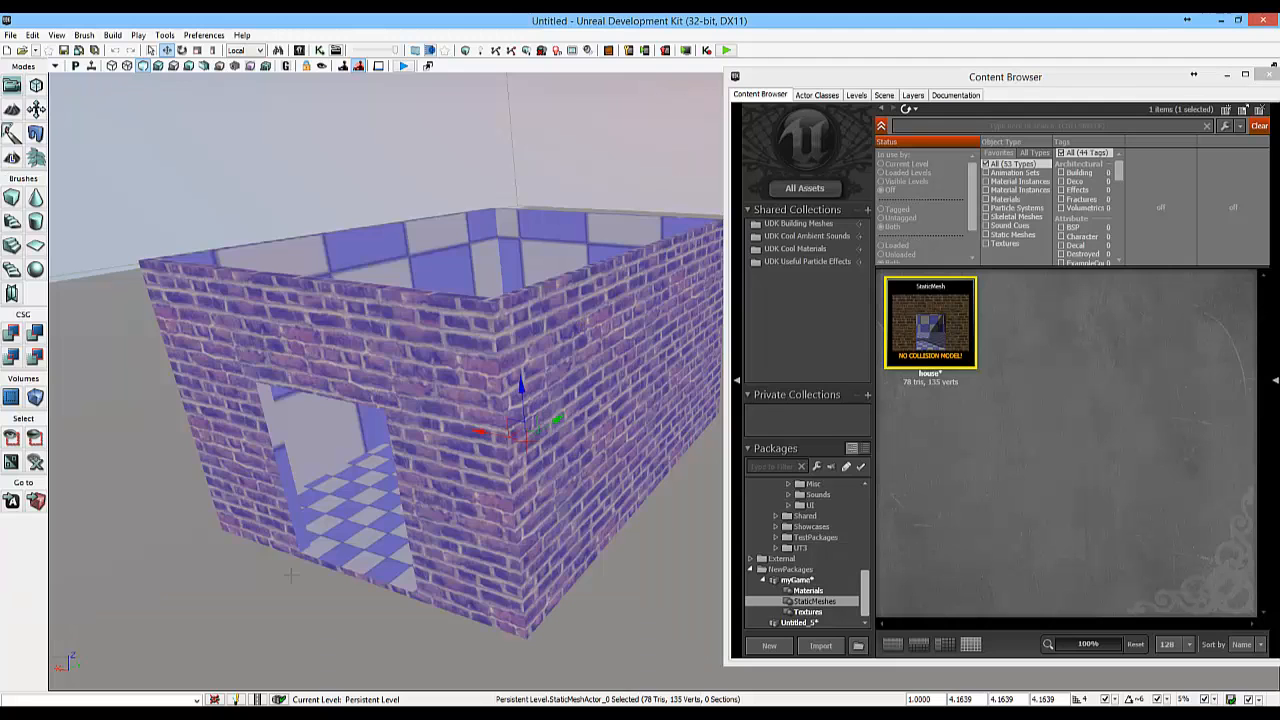
# - Play the level from the ground beside the house and walk along the outer brick wall to examine its depth
pyautogui.rightClick(263, 635)
pyautogui.click(307, 612)
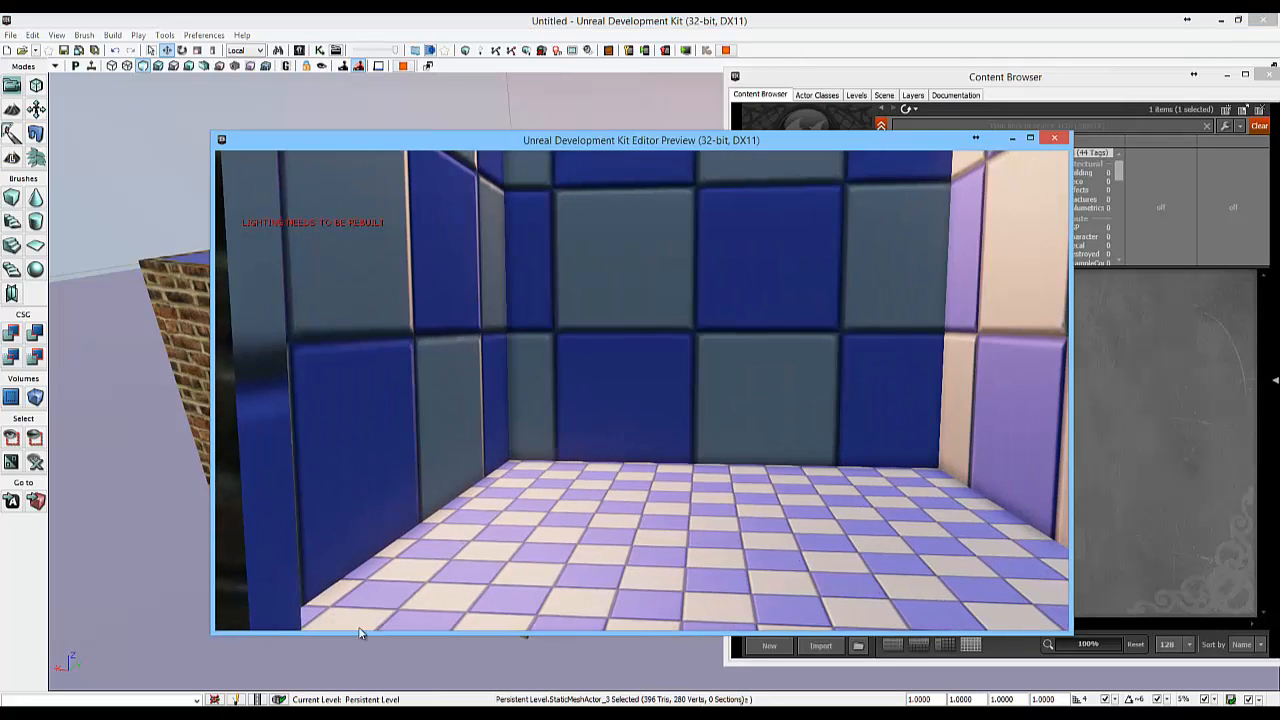
pyautogui.press('s')
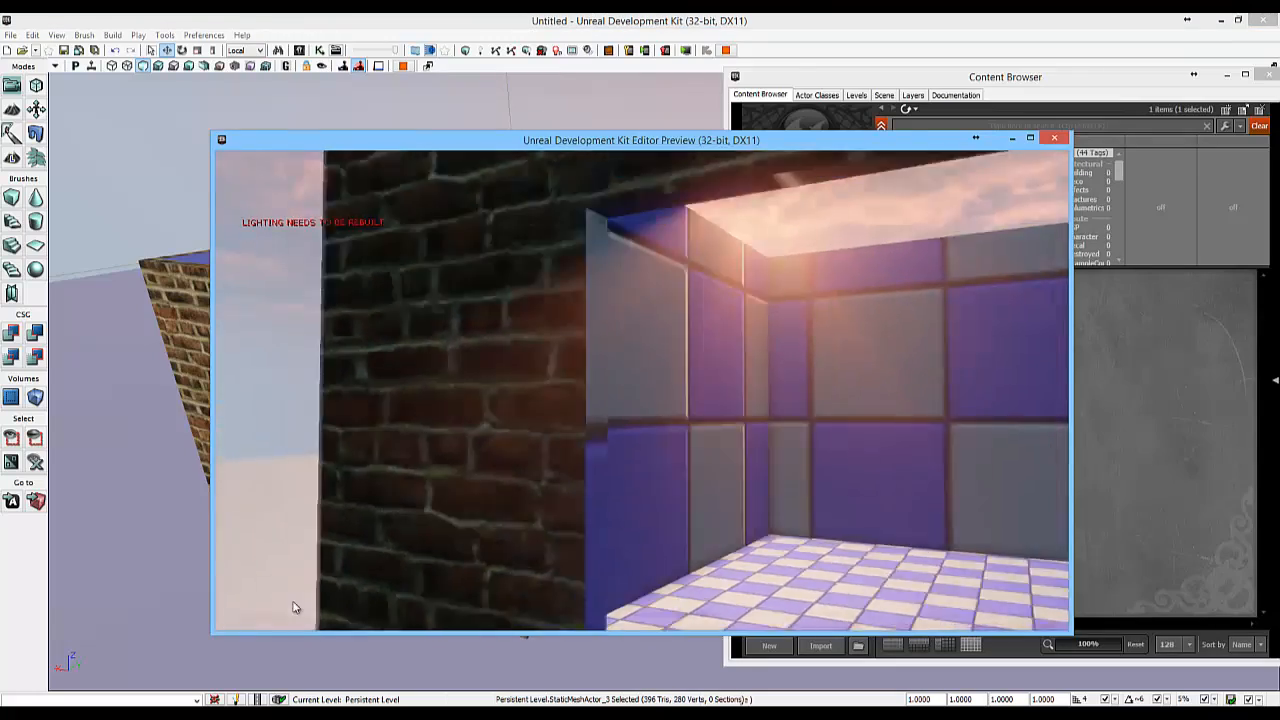
pyautogui.press('d')
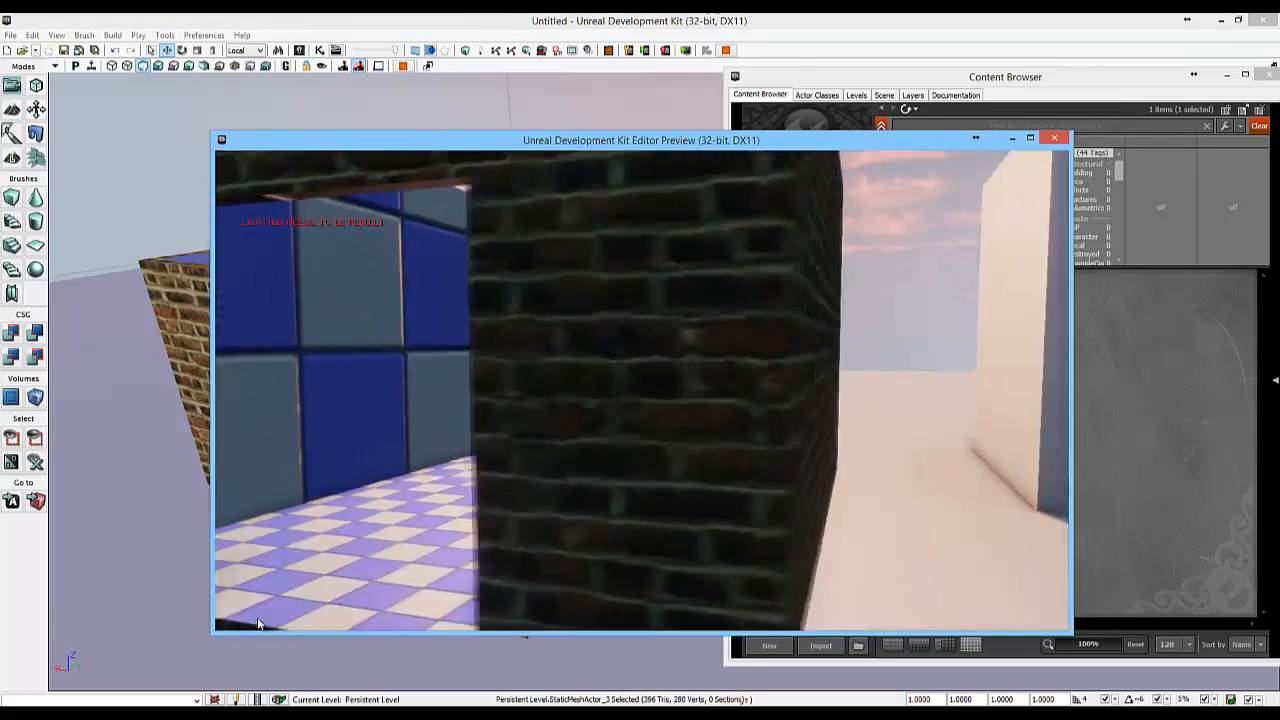
pyautogui.press('w')
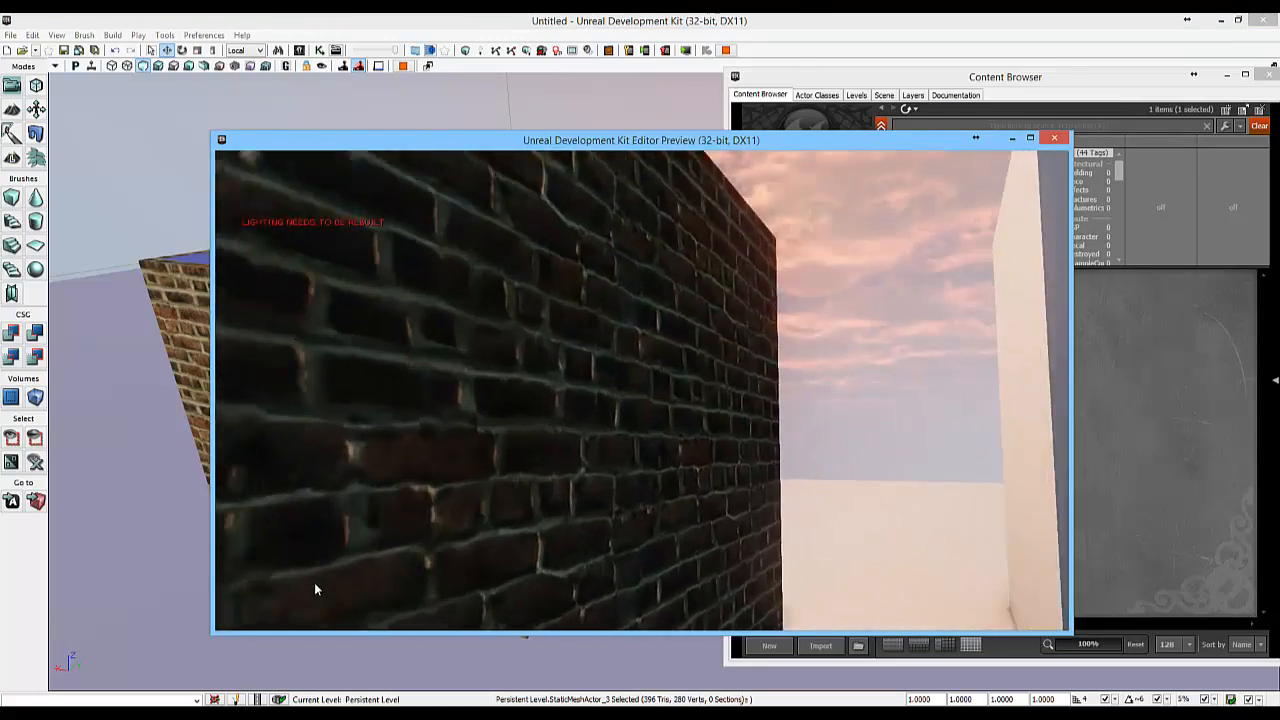
pyautogui.press('w')
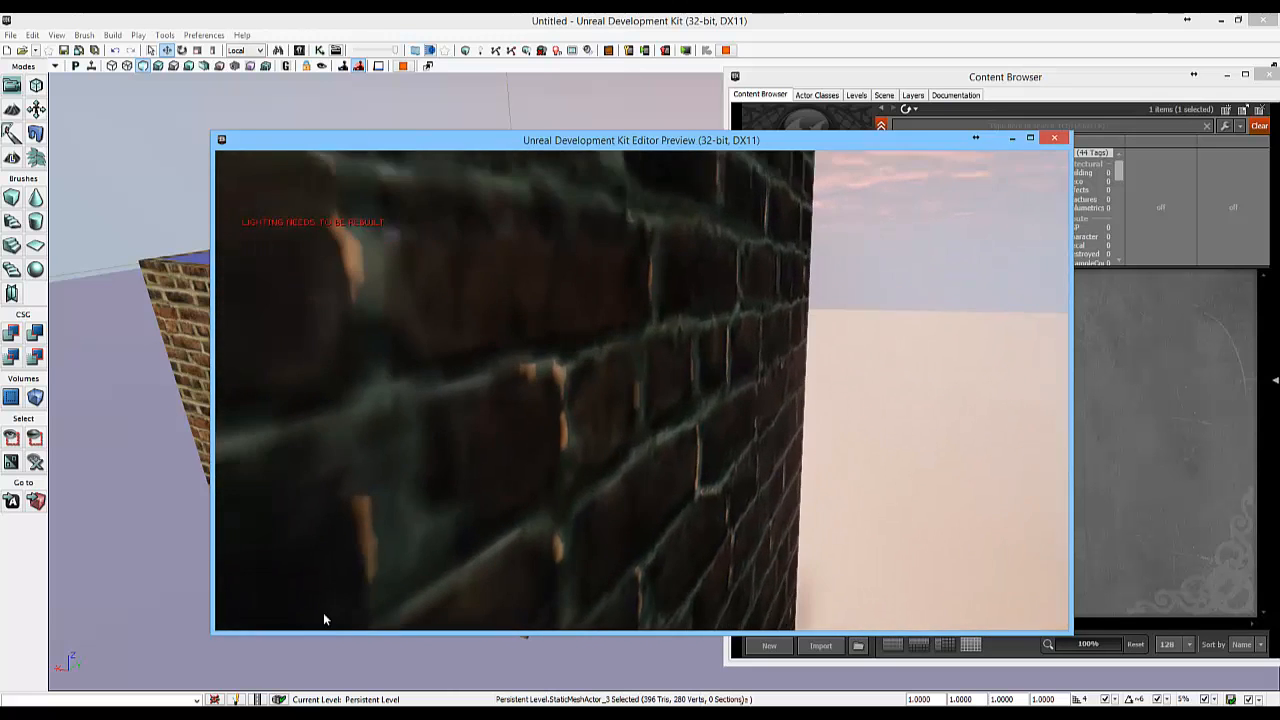